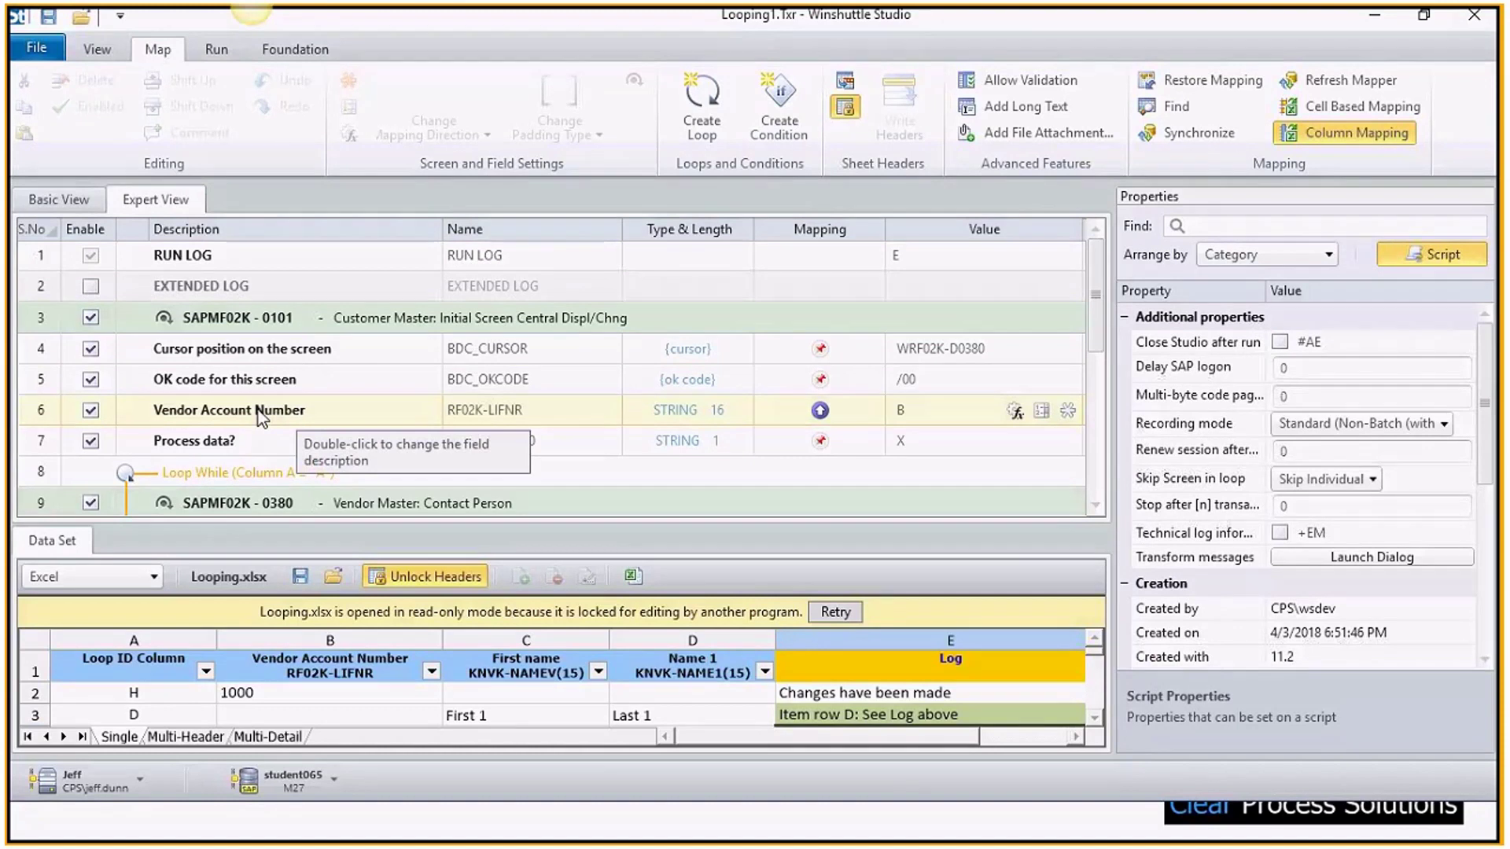
- Enlarge the data set pane and review the script's loop rows against the H and D rows of the Single sheet
scroll(276, 413, down, 3)
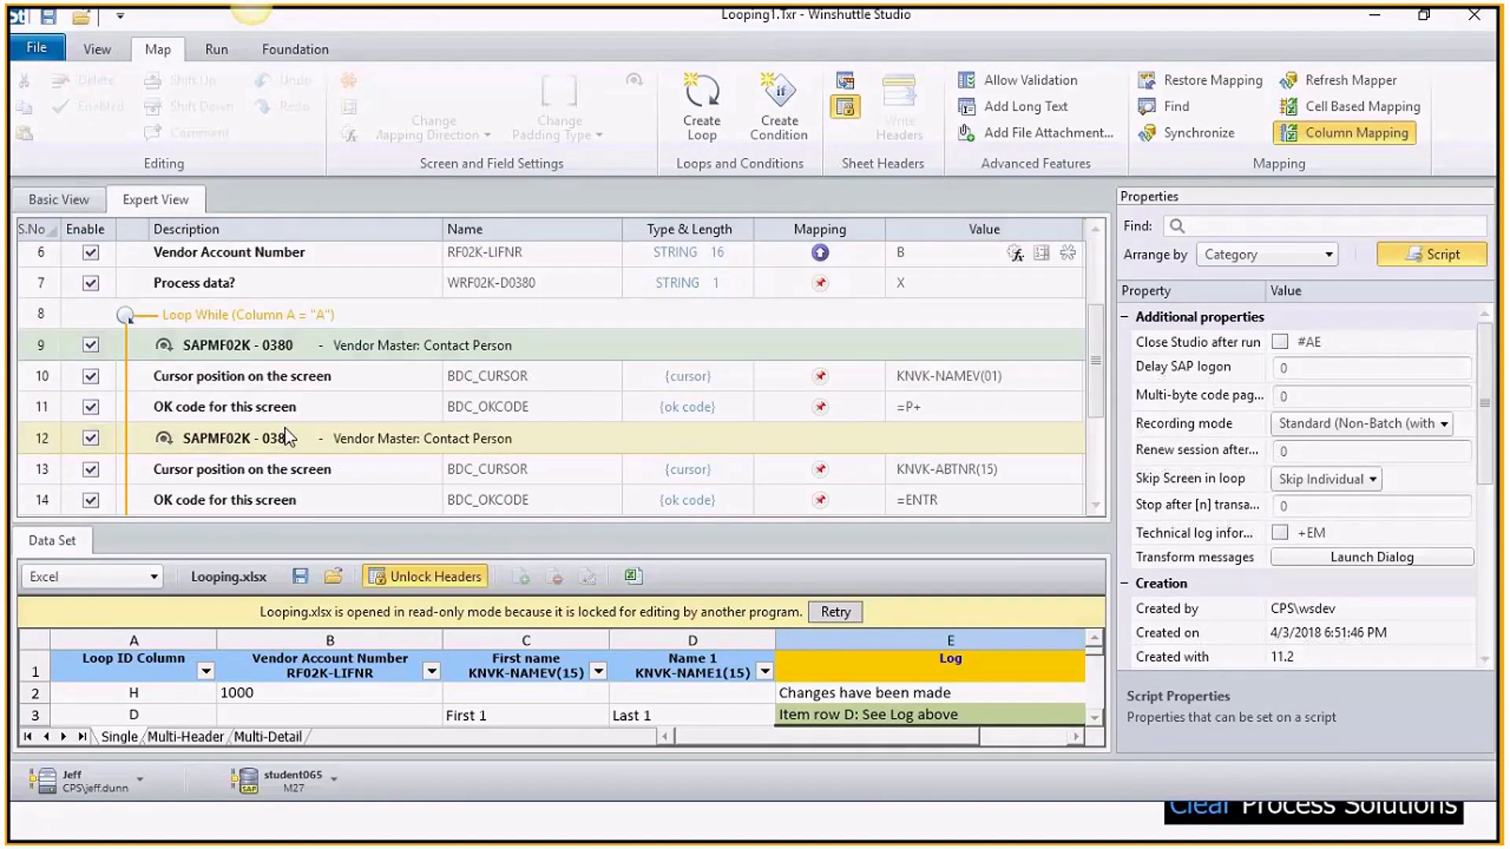
scroll(284, 427, down, 1)
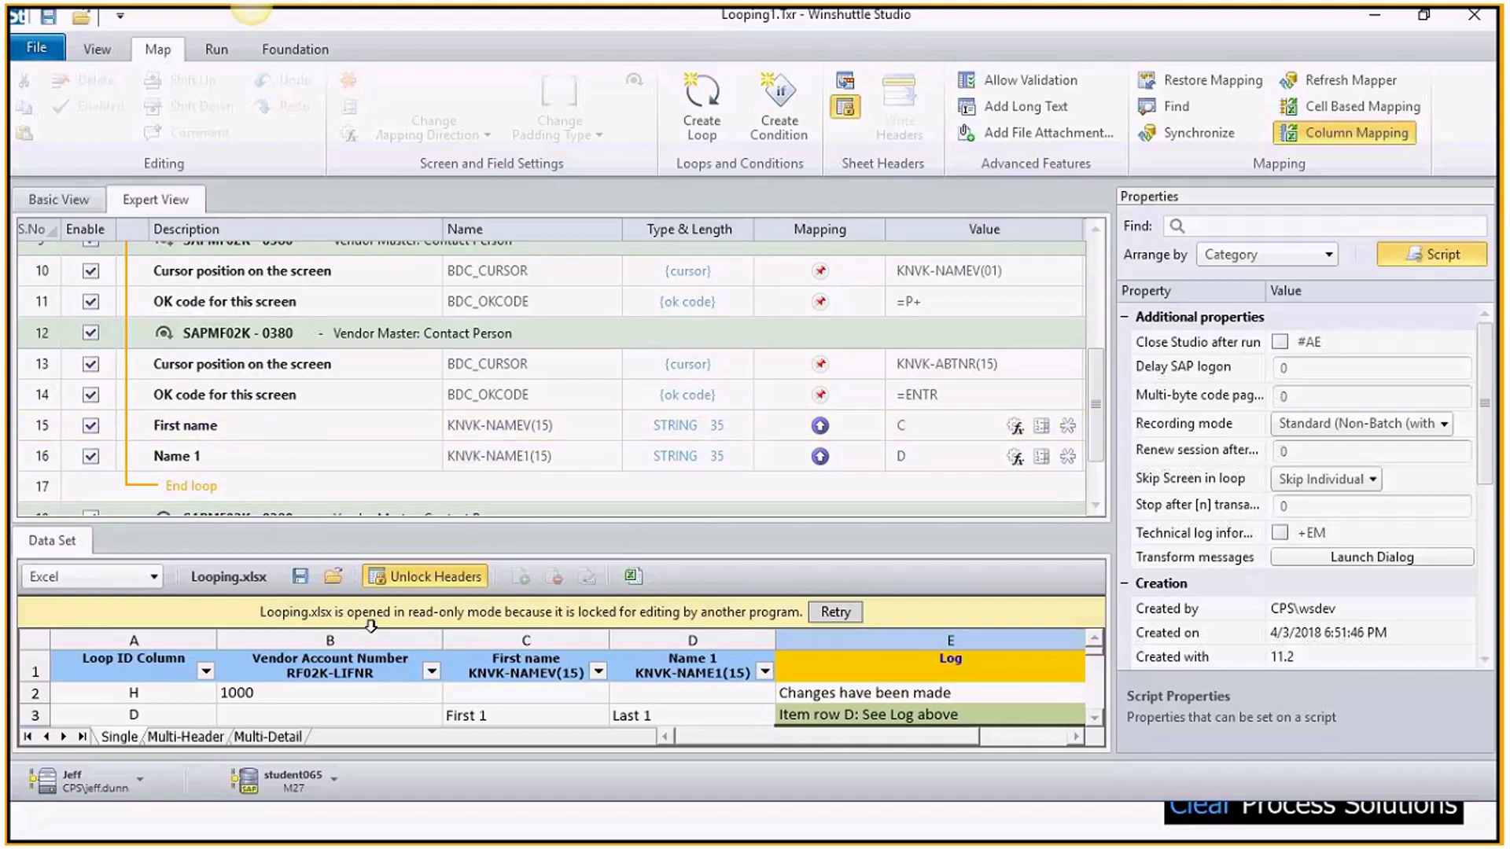
drag(370, 524, 371, 407)
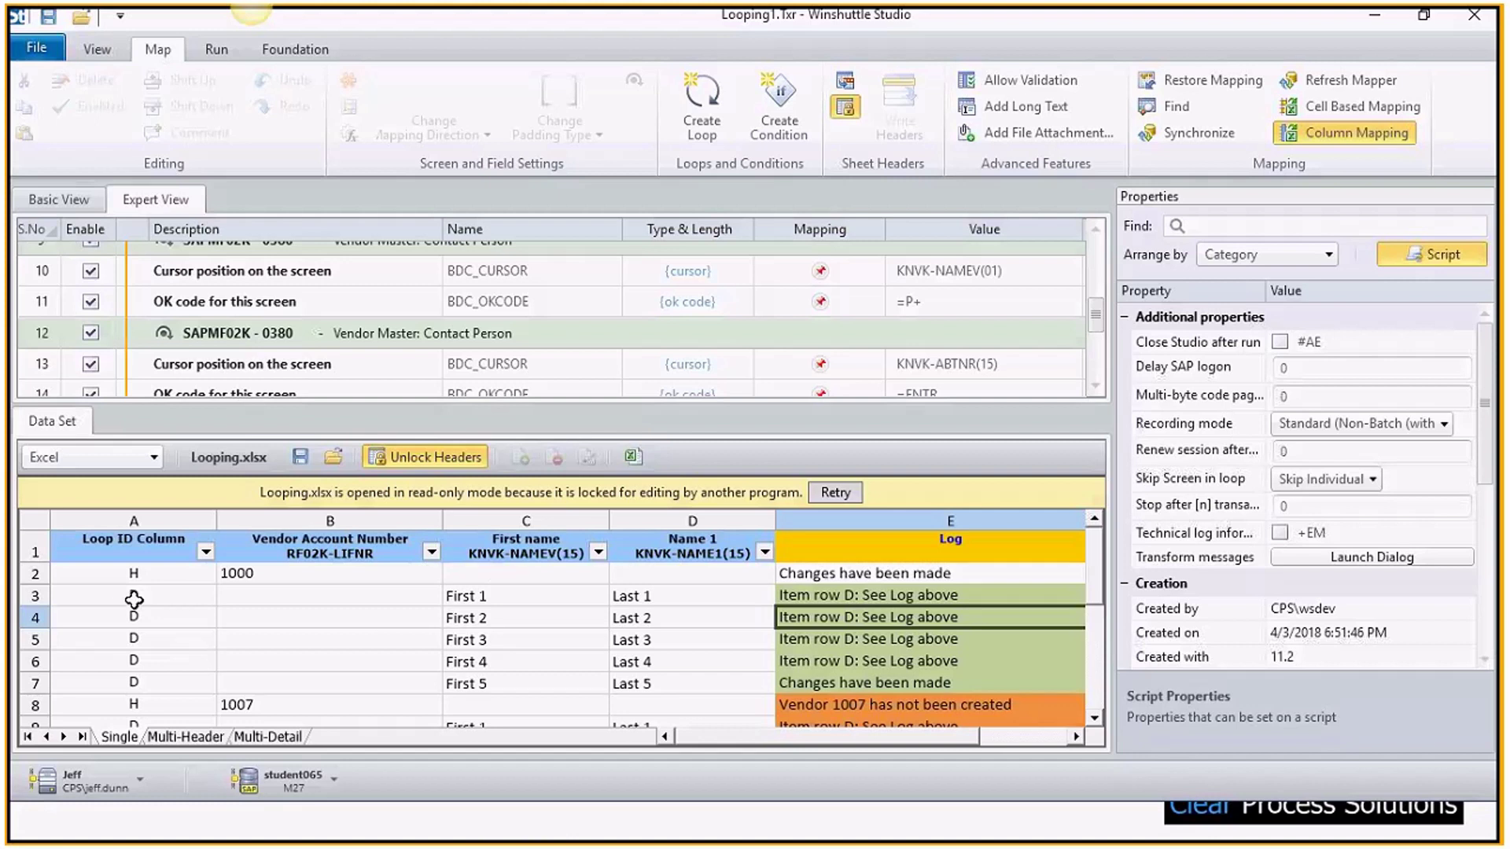
scroll(431, 558, down, 2)
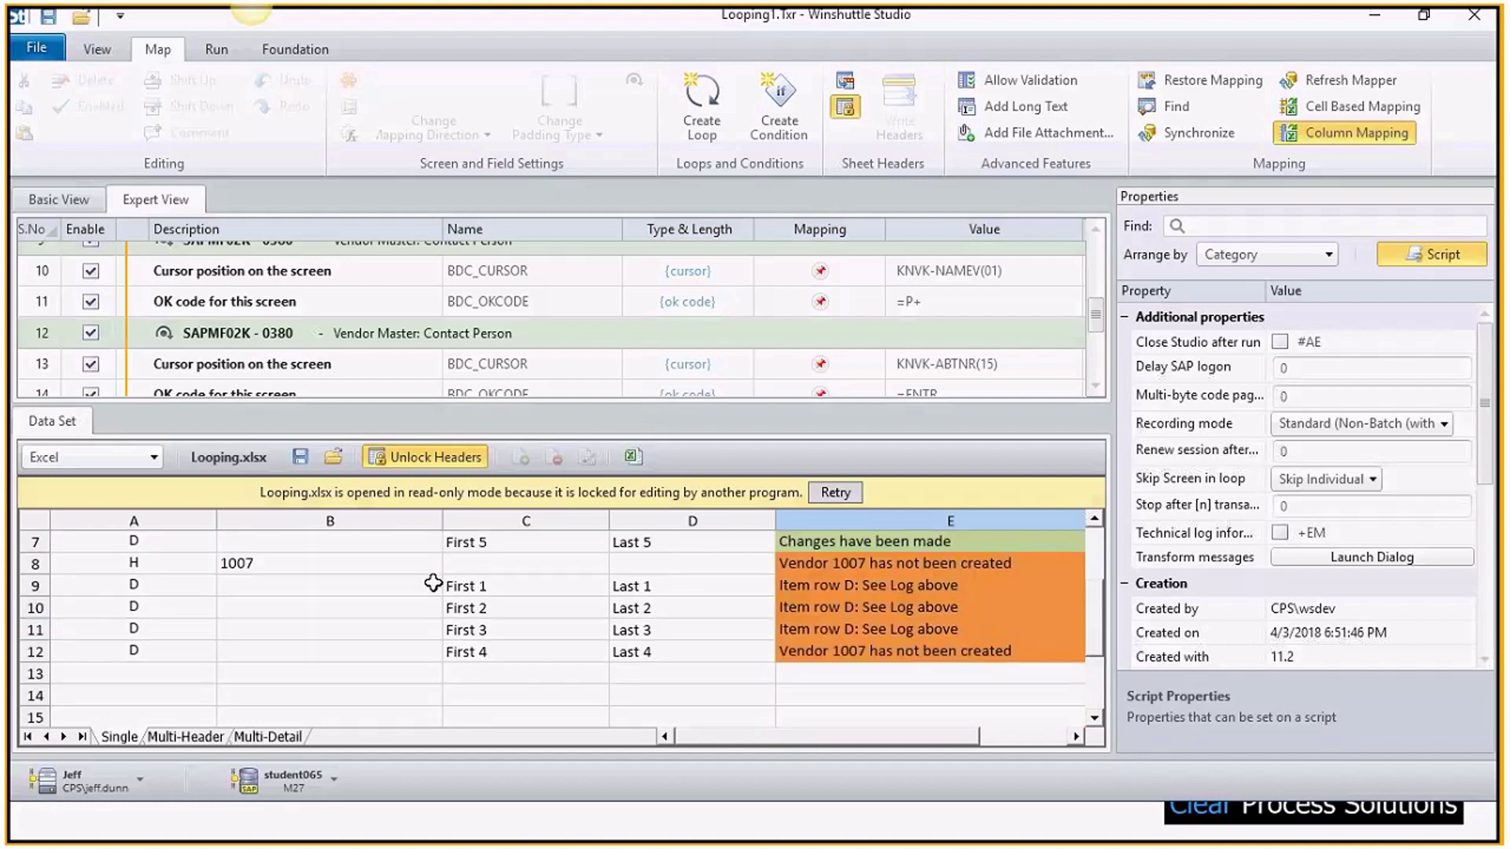
scroll(433, 583, up, 1)
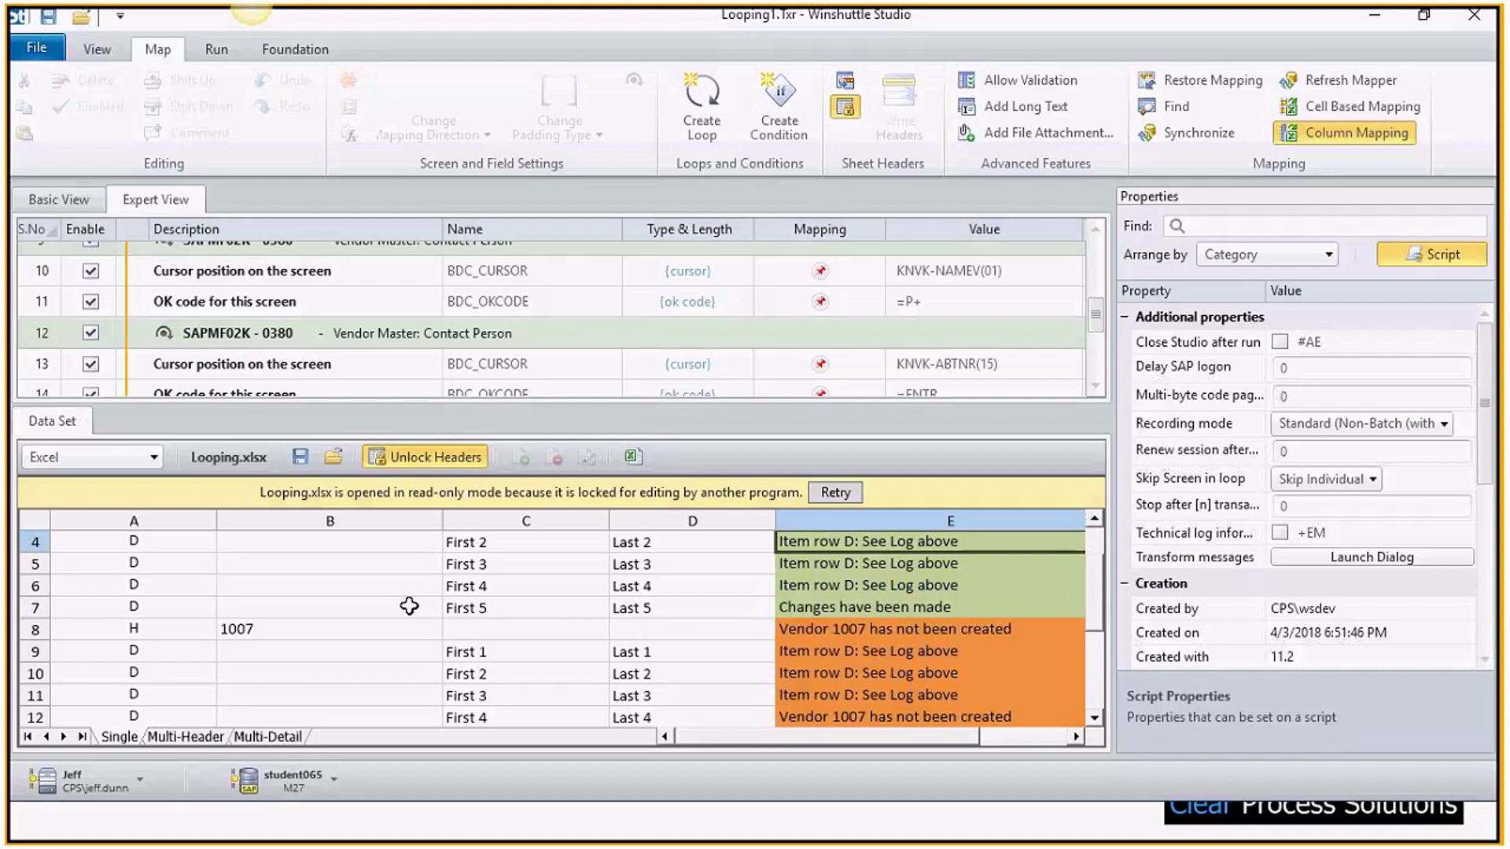
scroll(260, 644, up, 1)
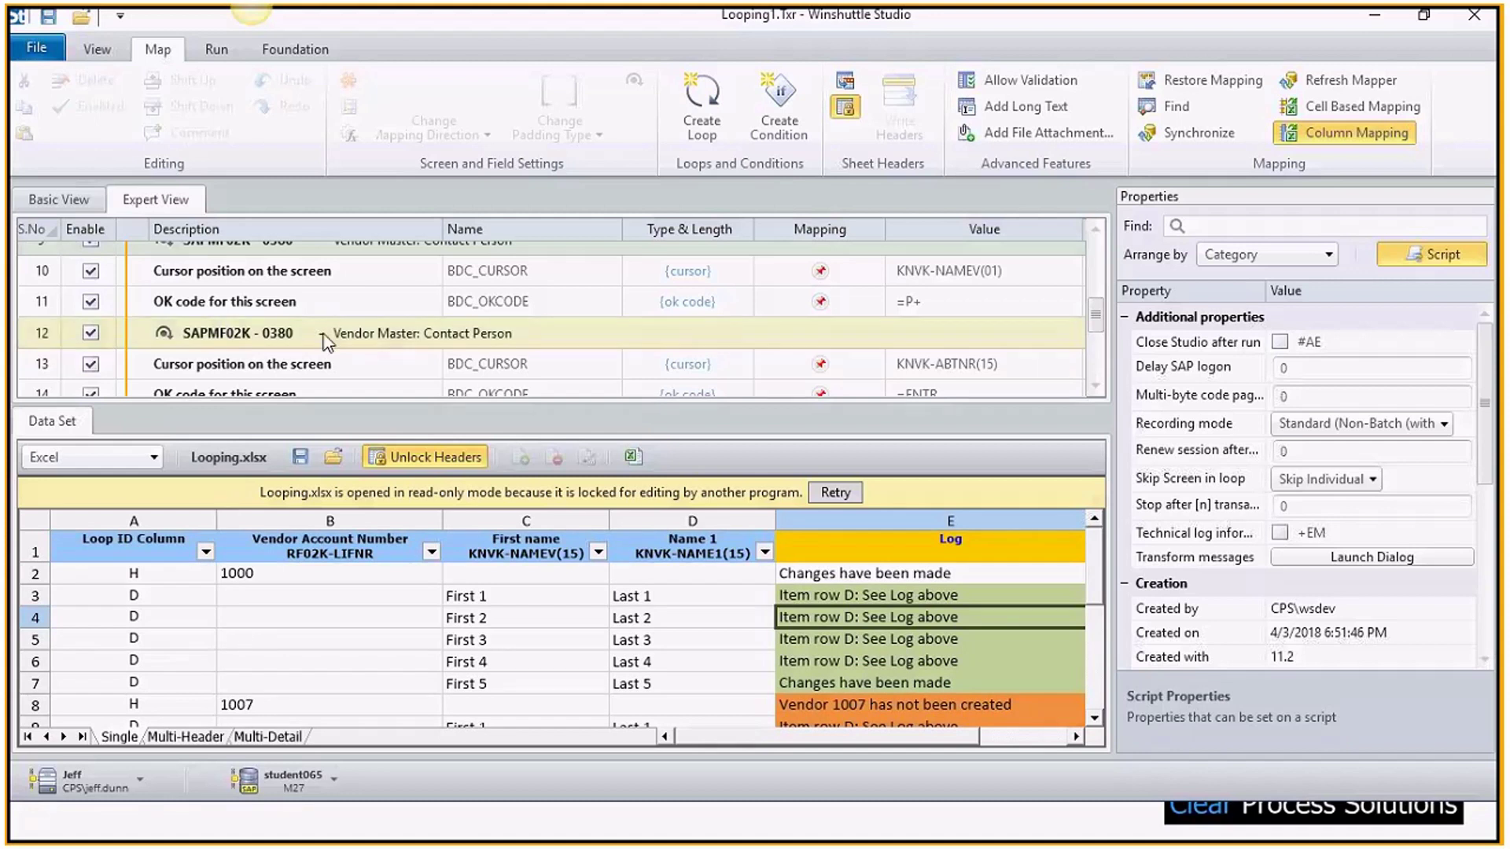
- Open the settings of the Loop While block and change its loop type to Multiple sheet loop
scroll(289, 342, up, 3)
click(289, 341)
double_click(271, 316)
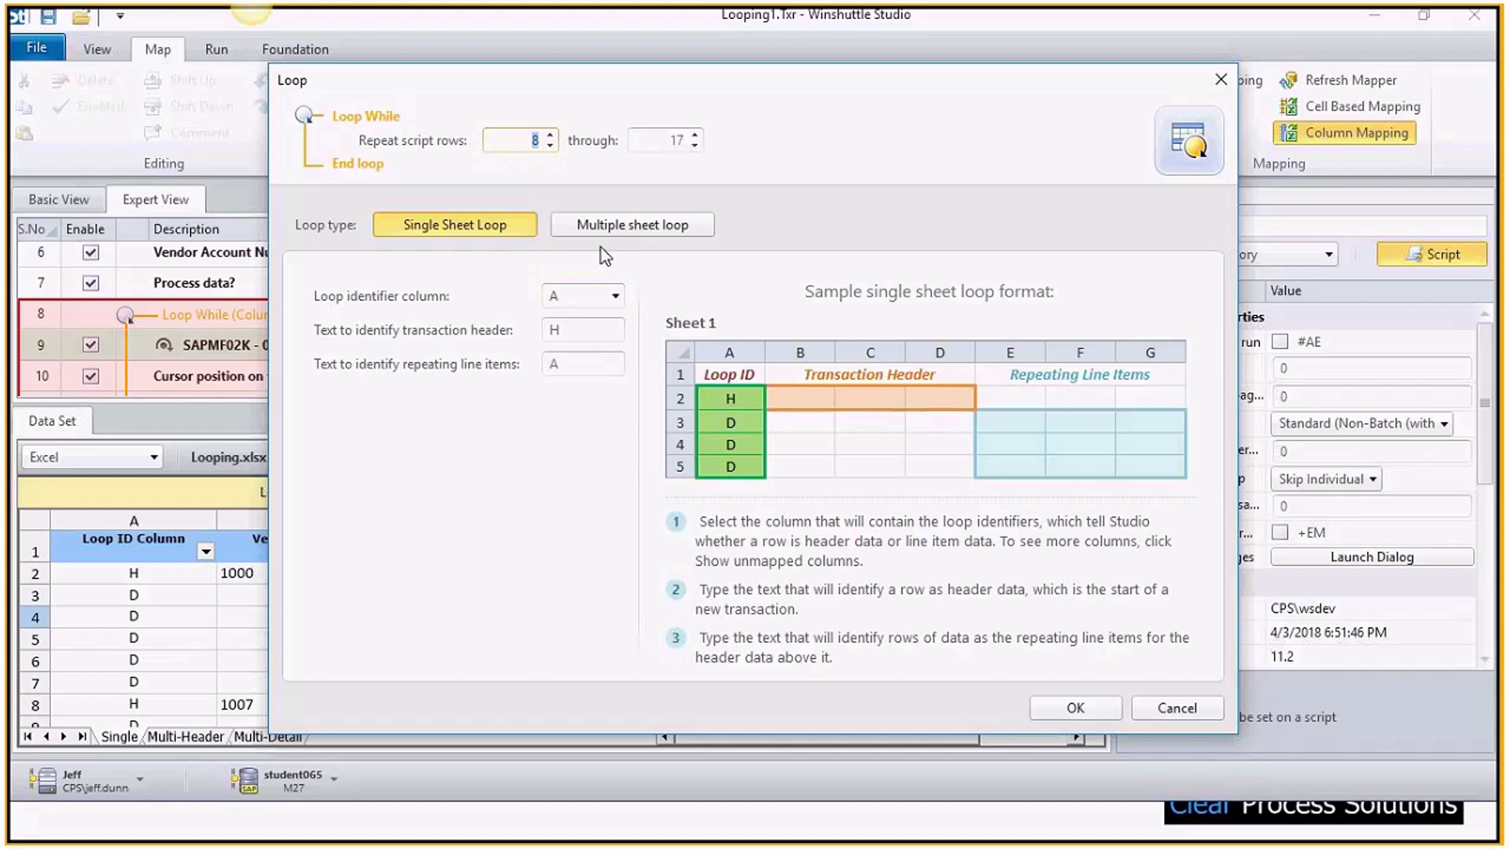
click(598, 225)
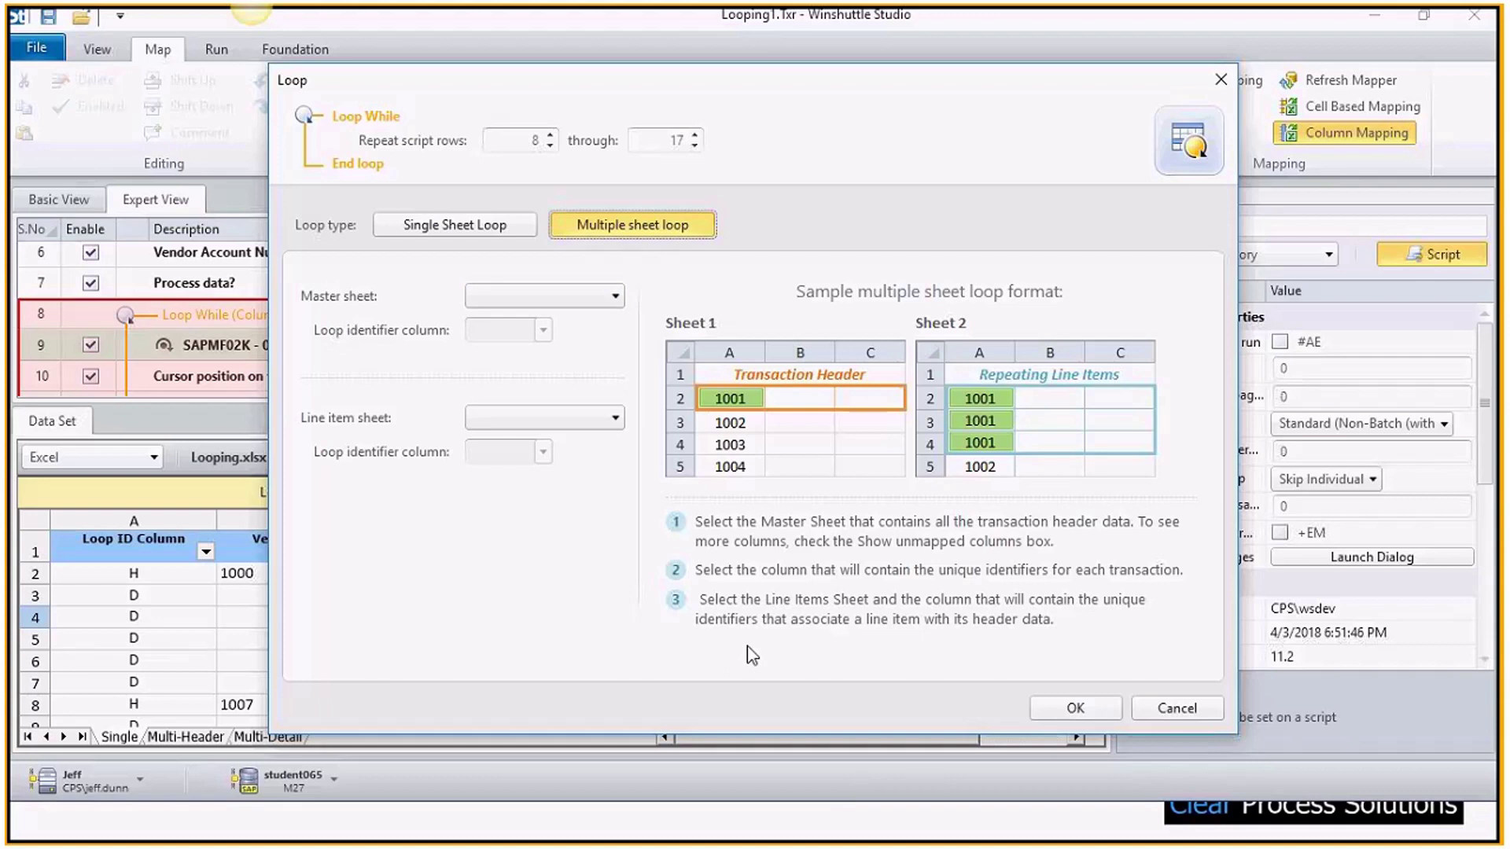
- Switch to Looping.xlsx in Excel and examine how the Multi-Detail sheet's Parent Join Key column relates to the Multi-Header vendor account numbers
key(alt+Tab)
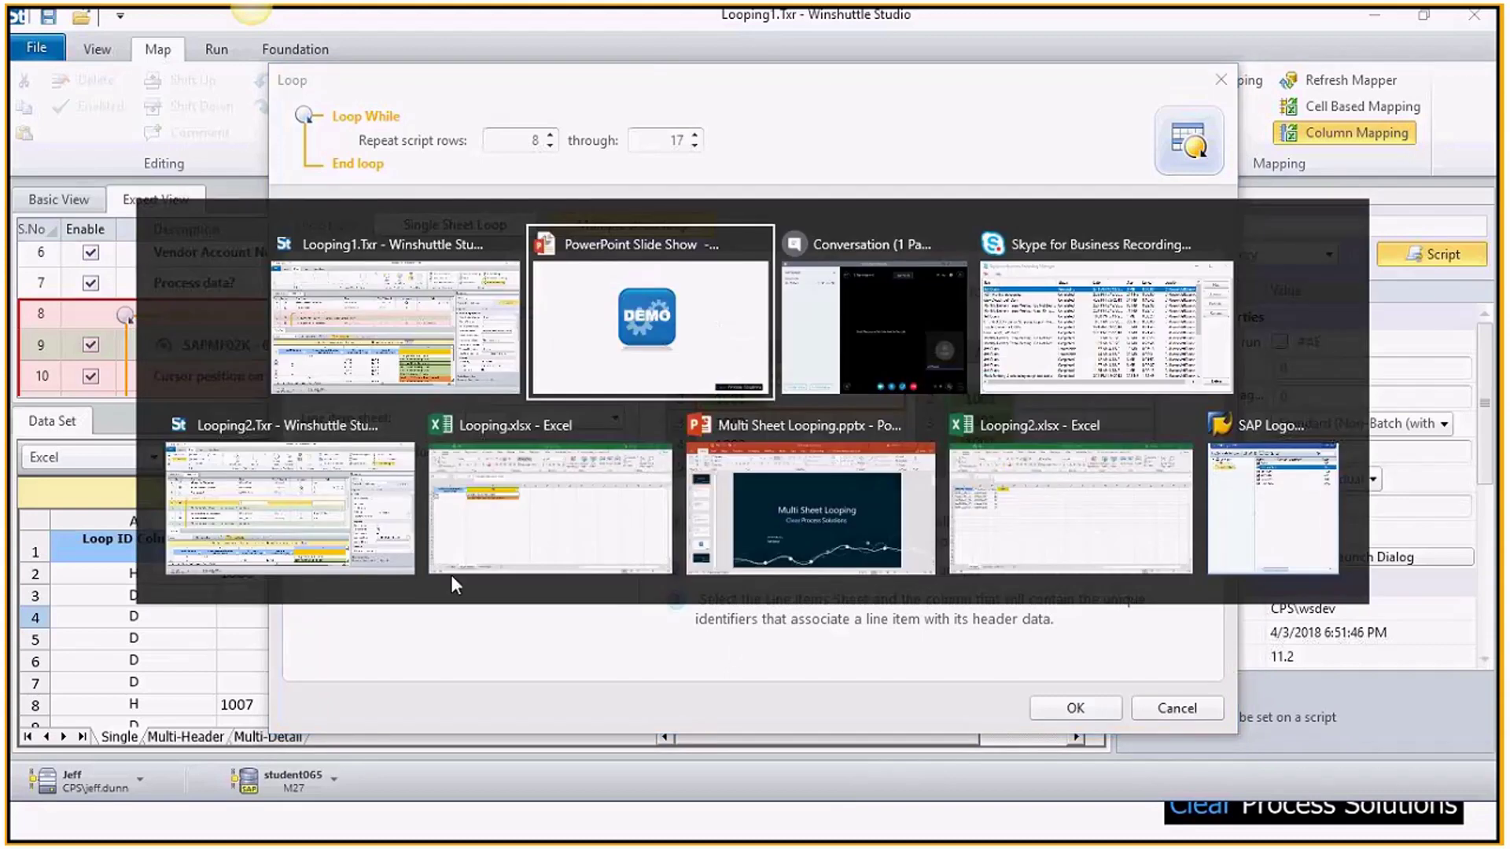
click(536, 512)
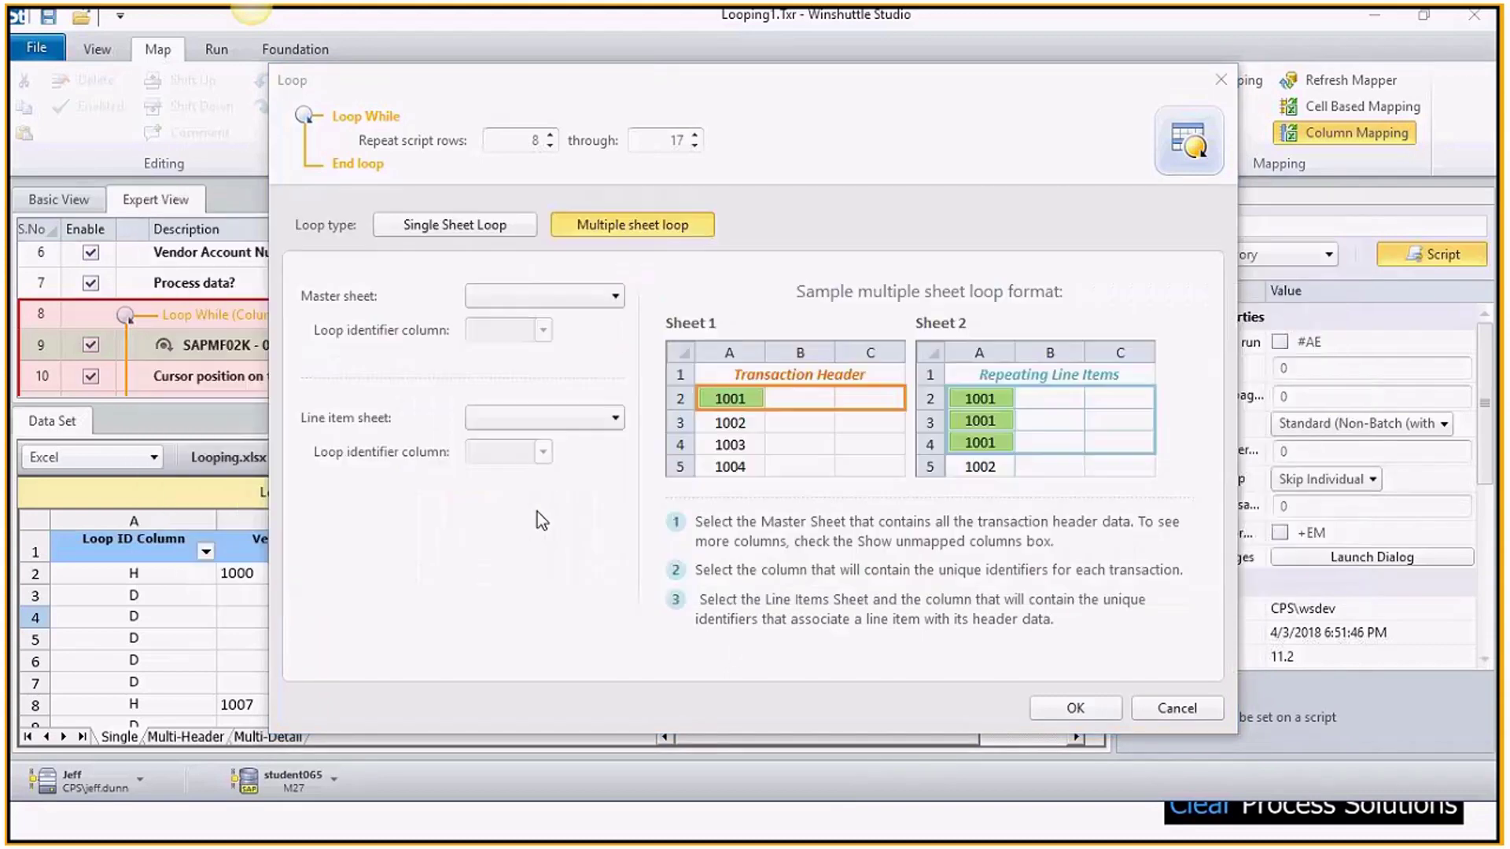
click(144, 765)
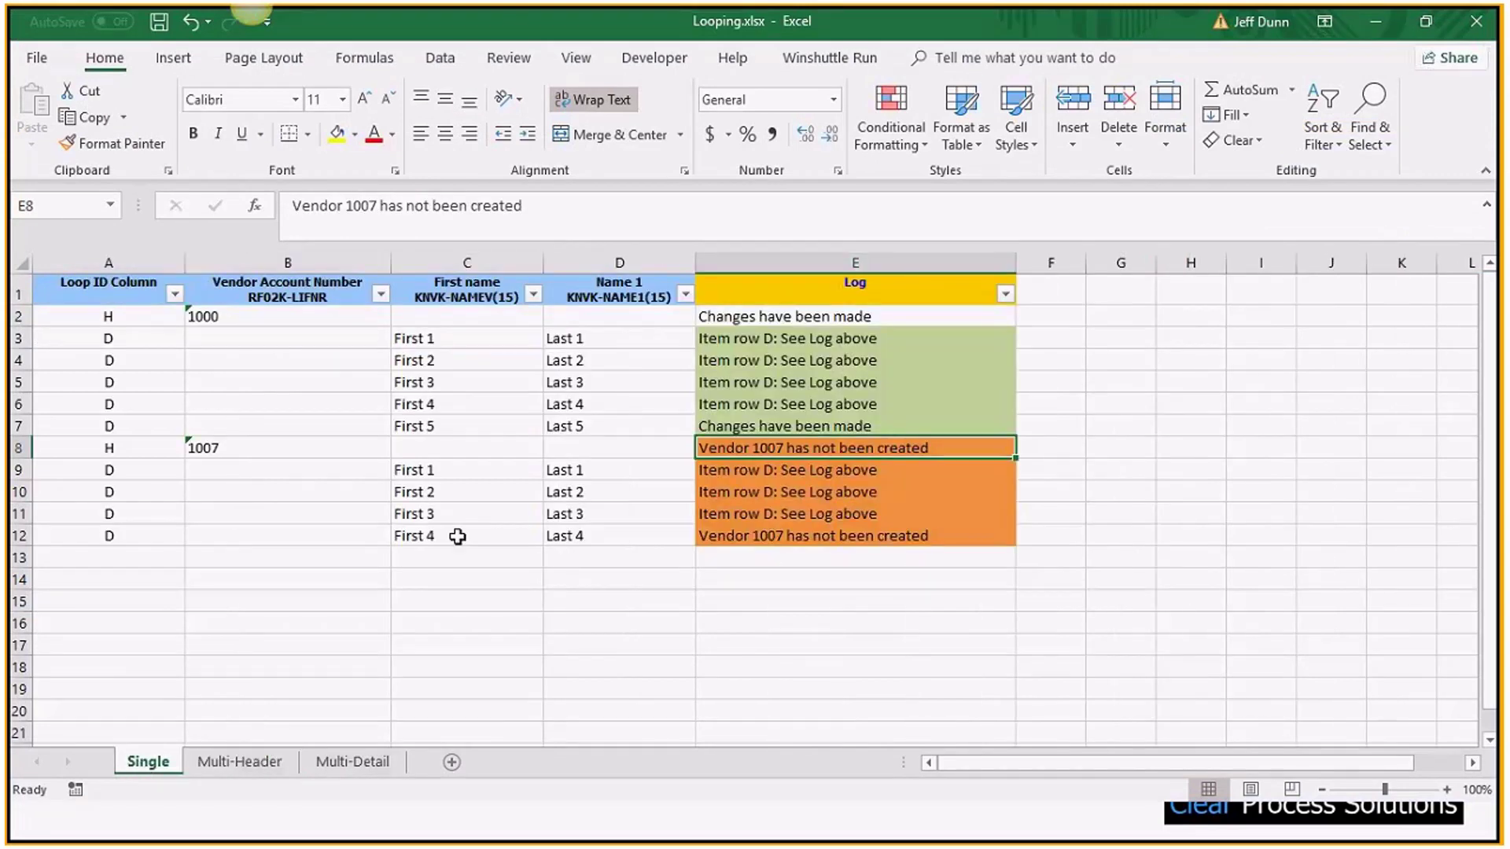
click(242, 766)
click(160, 766)
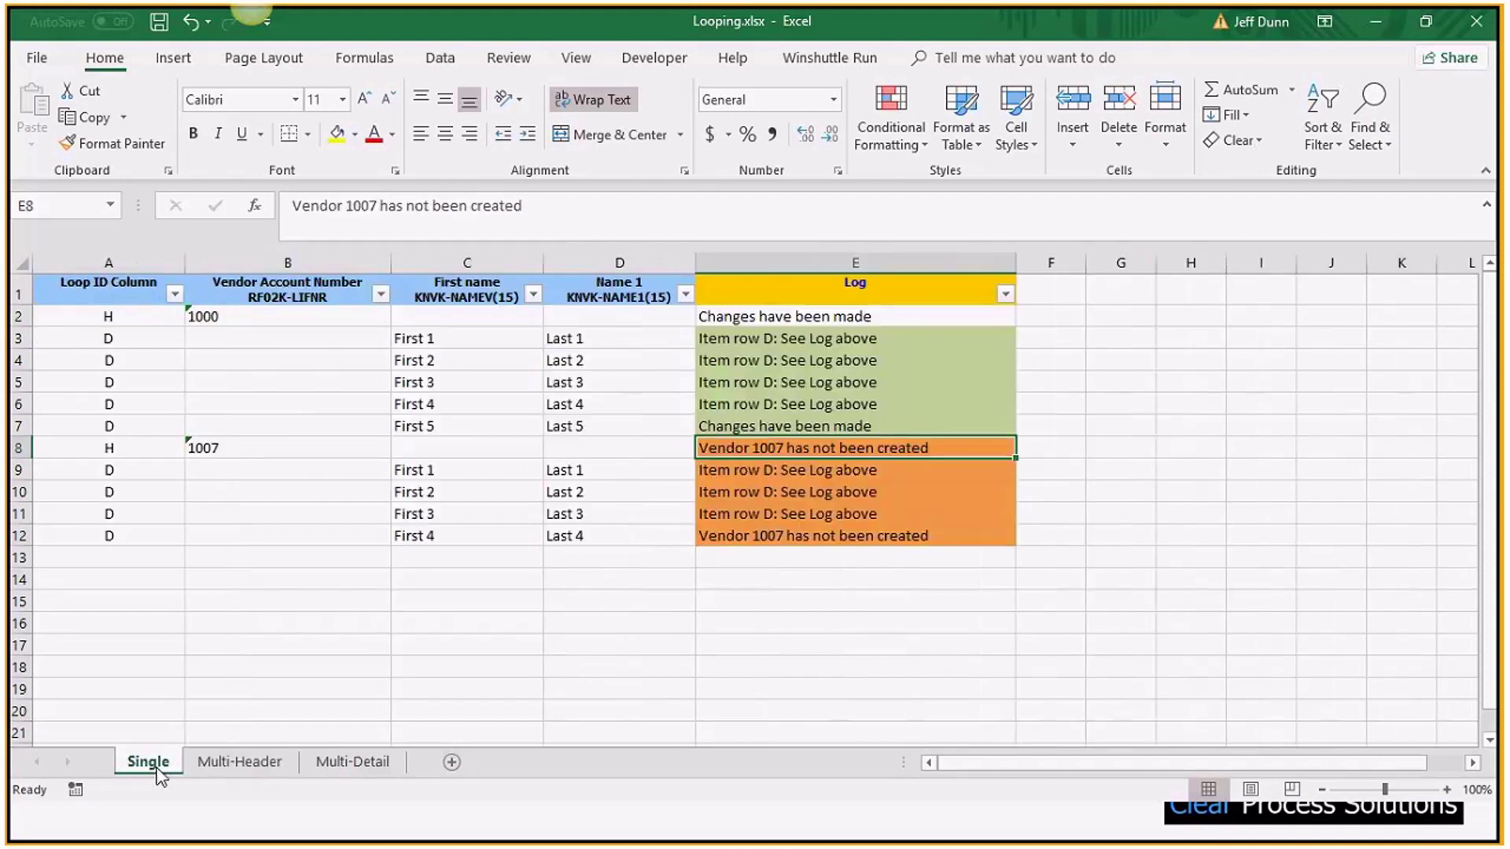
click(241, 763)
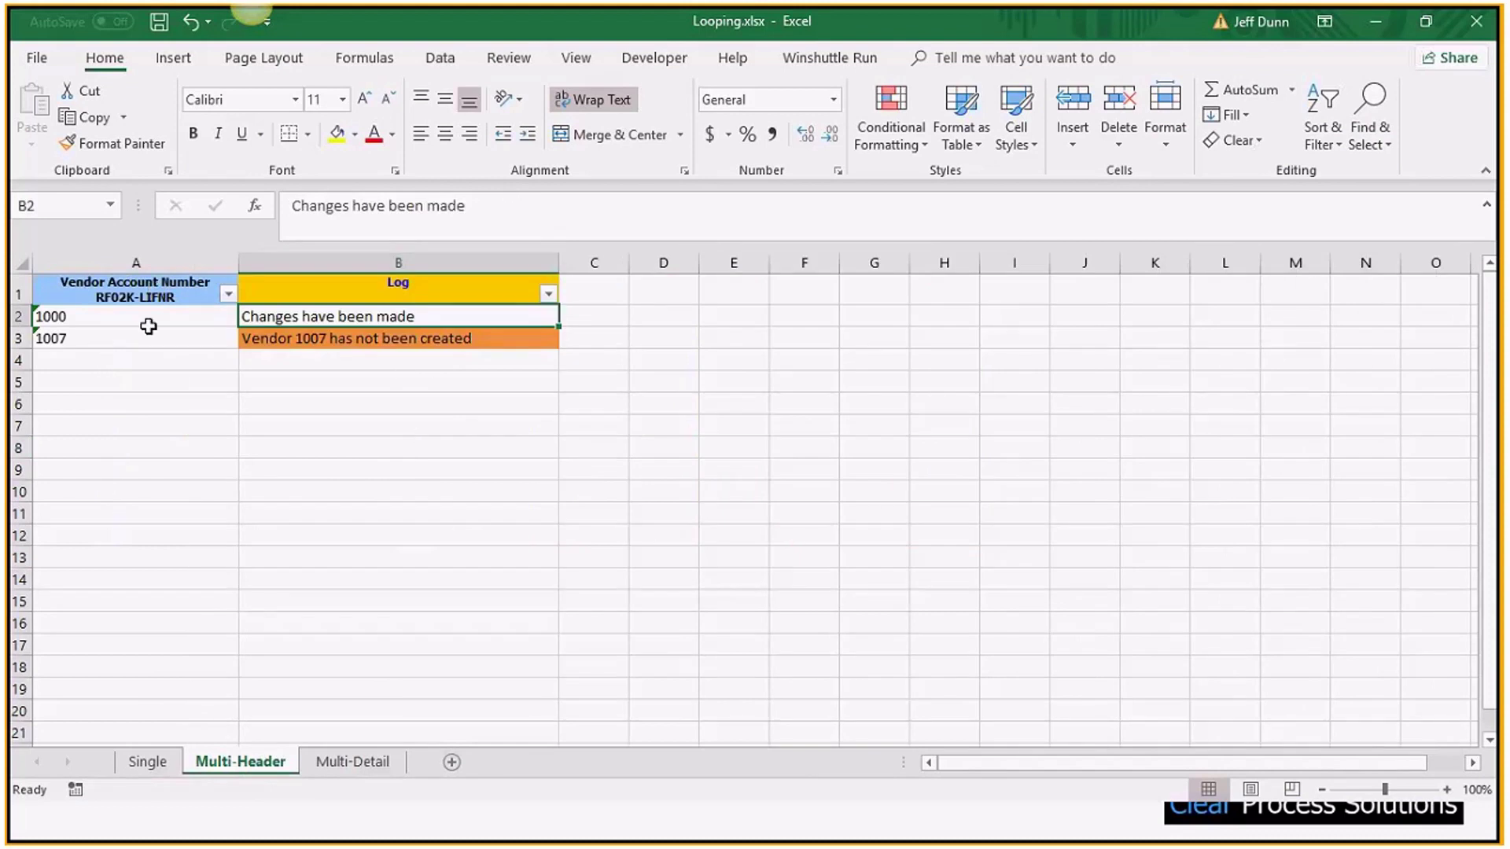
click(149, 326)
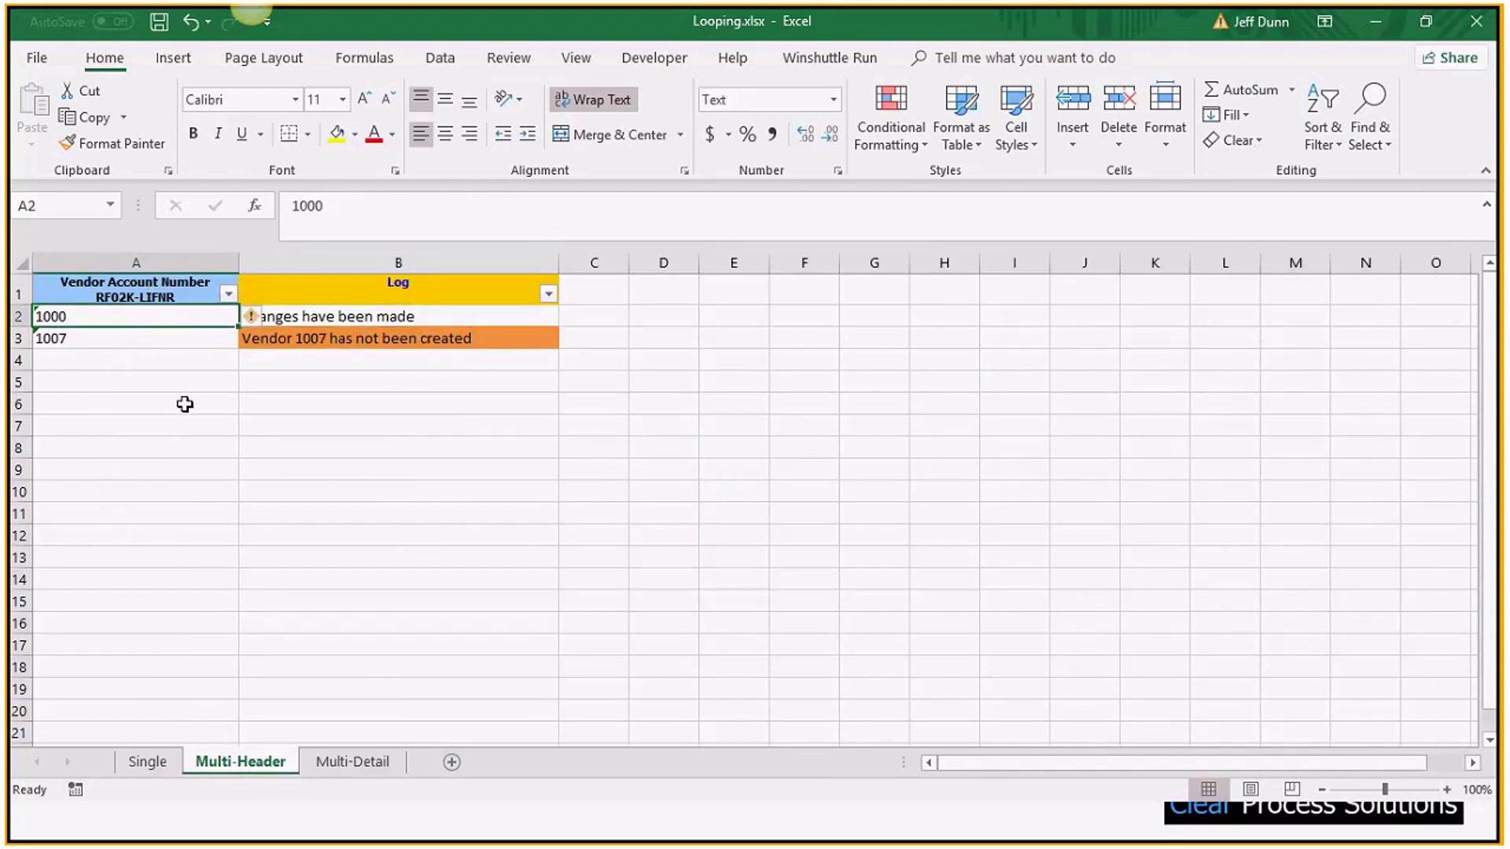
click(346, 761)
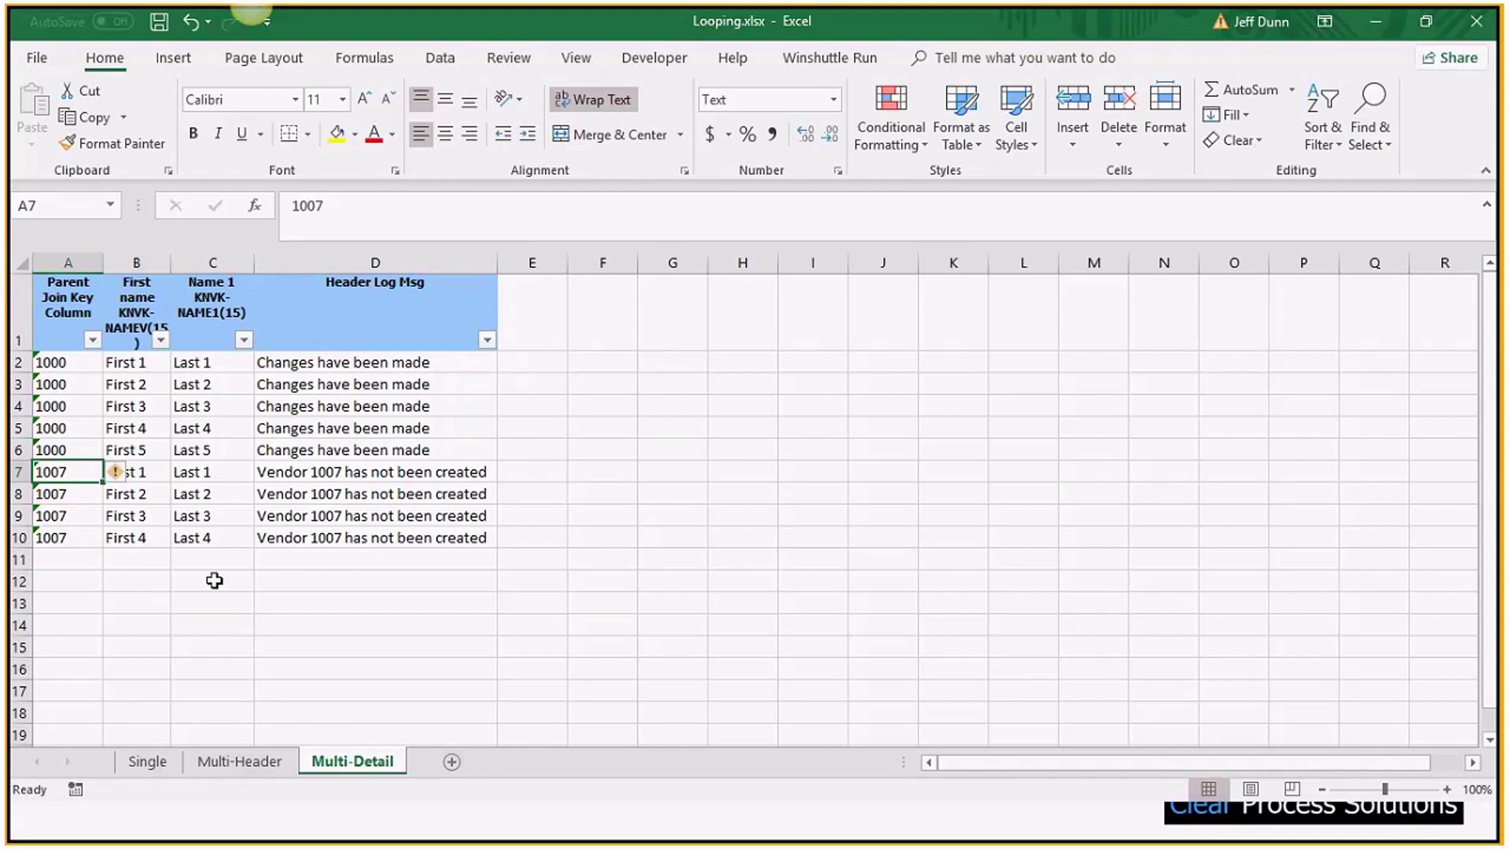
click(63, 363)
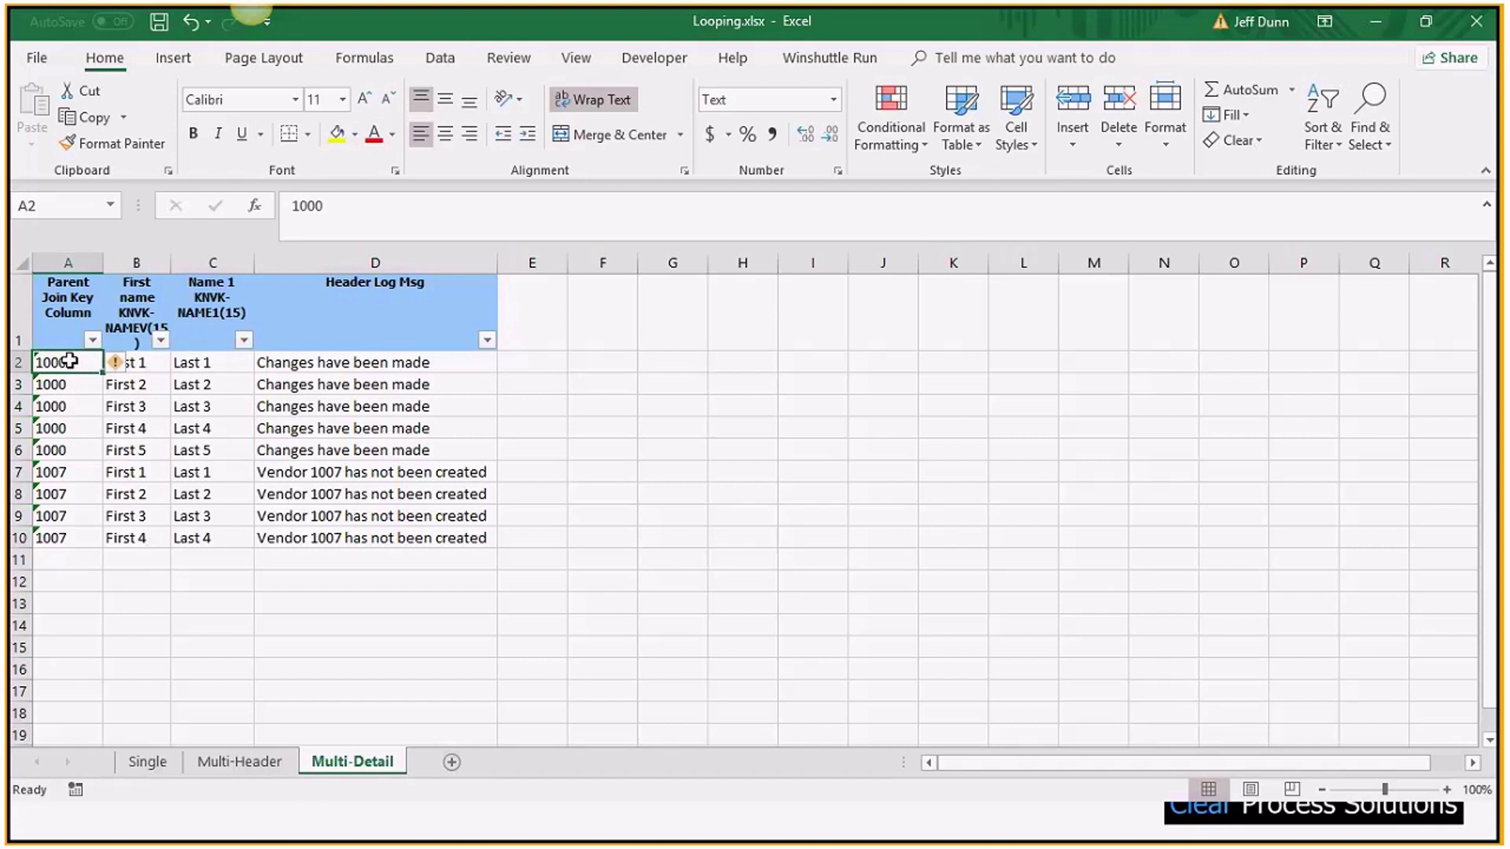
drag(71, 363, 69, 447)
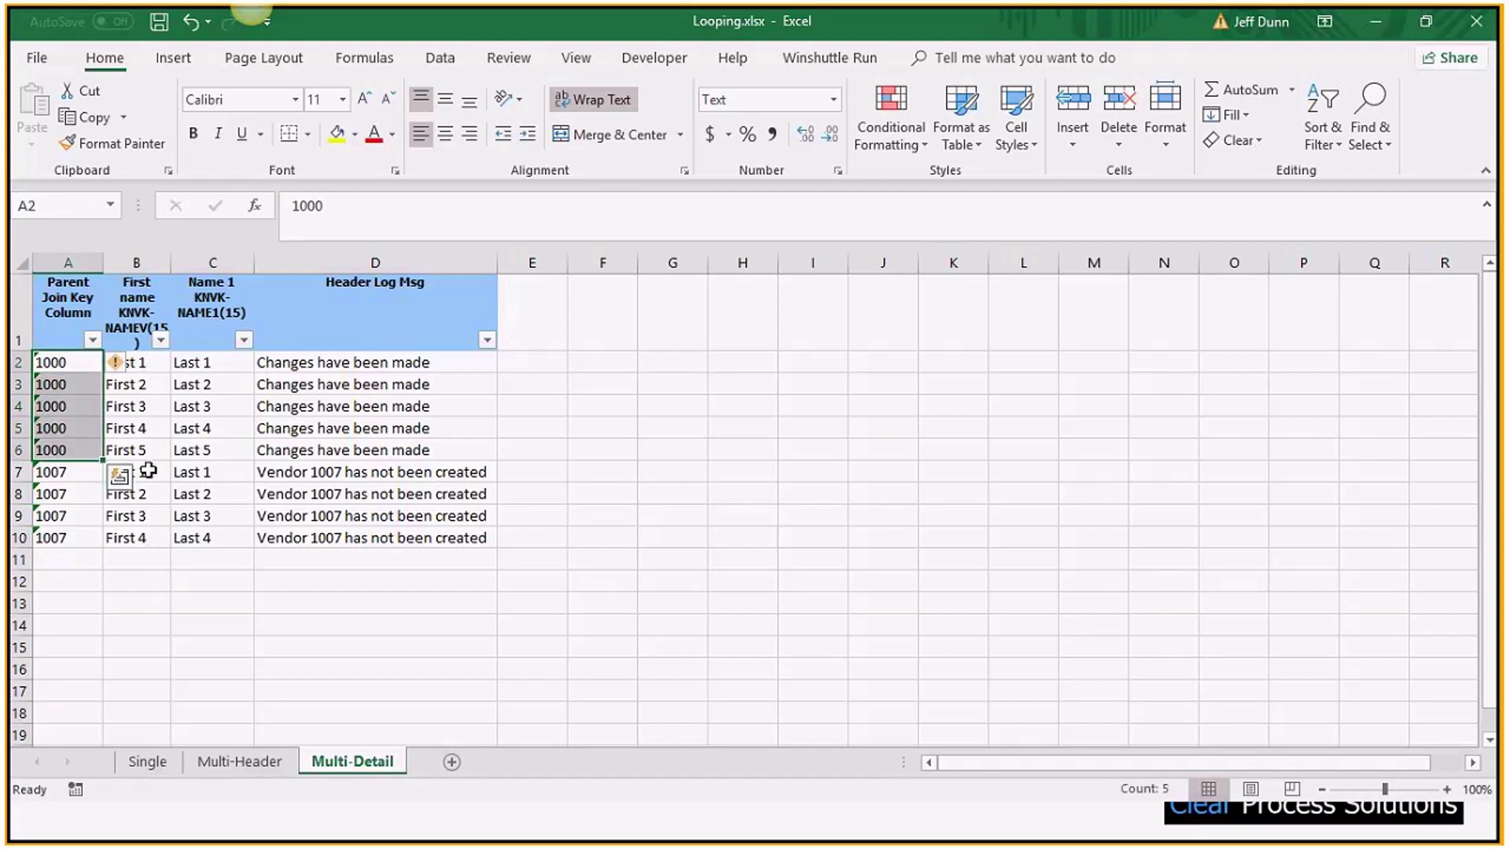
- Compare the Single sheet's header and detail rows with the Multi-Header log column and the Multi-Detail name columns
click(146, 764)
click(219, 358)
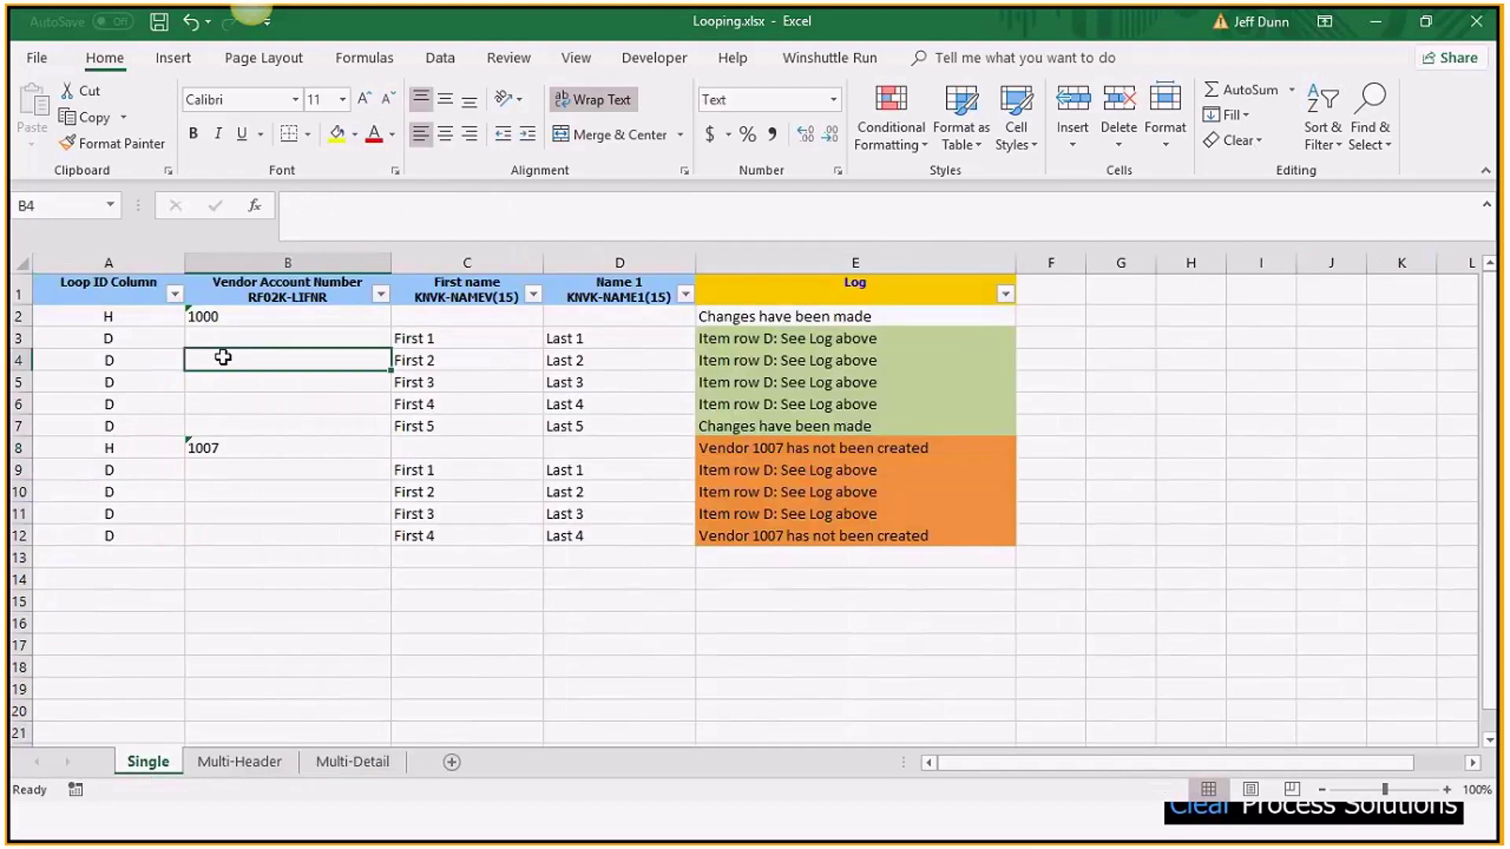
click(214, 318)
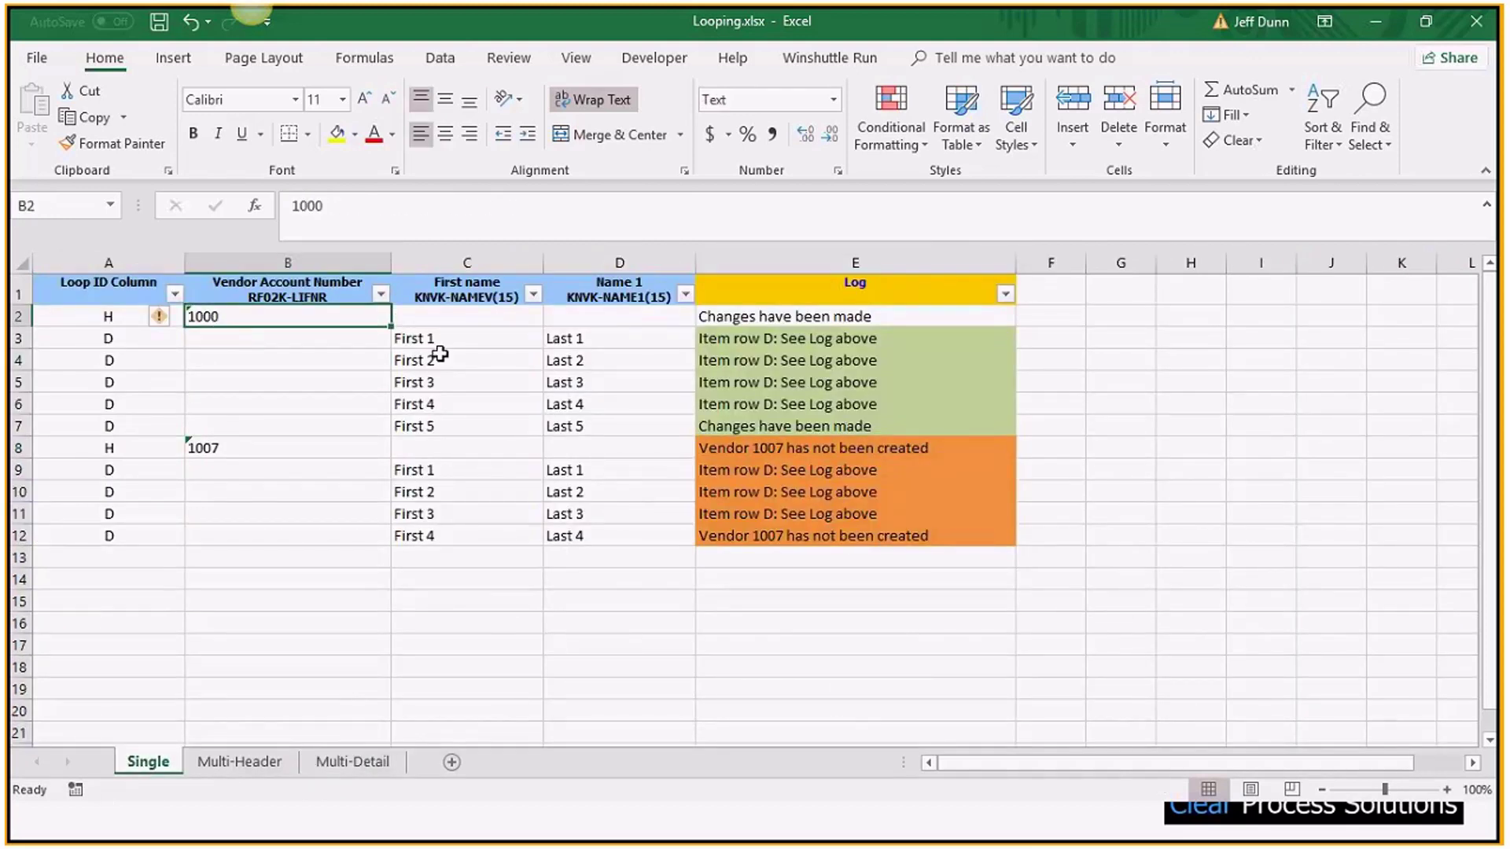
drag(439, 343, 422, 424)
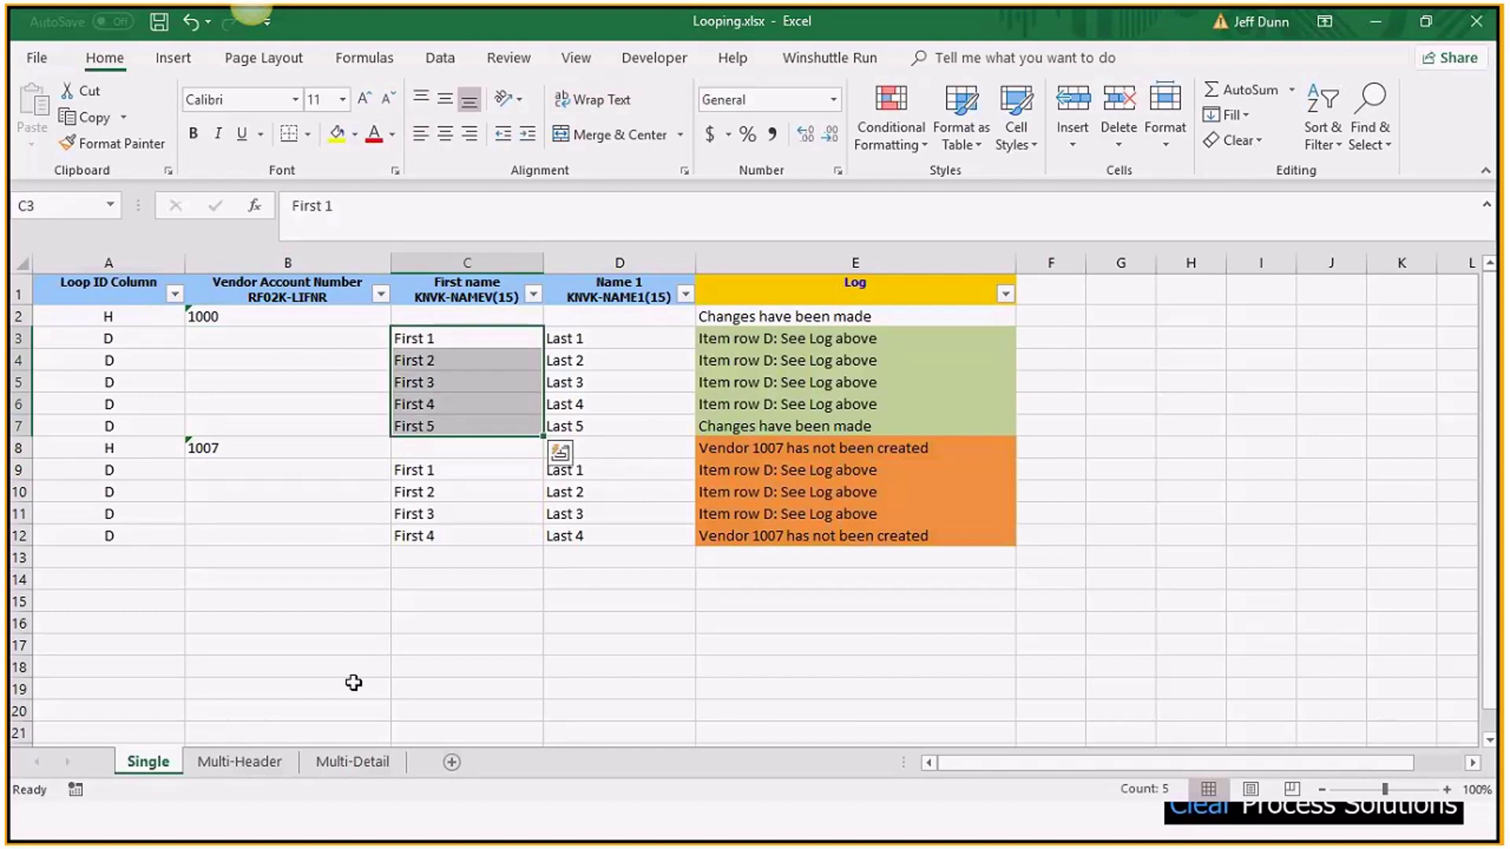
click(270, 765)
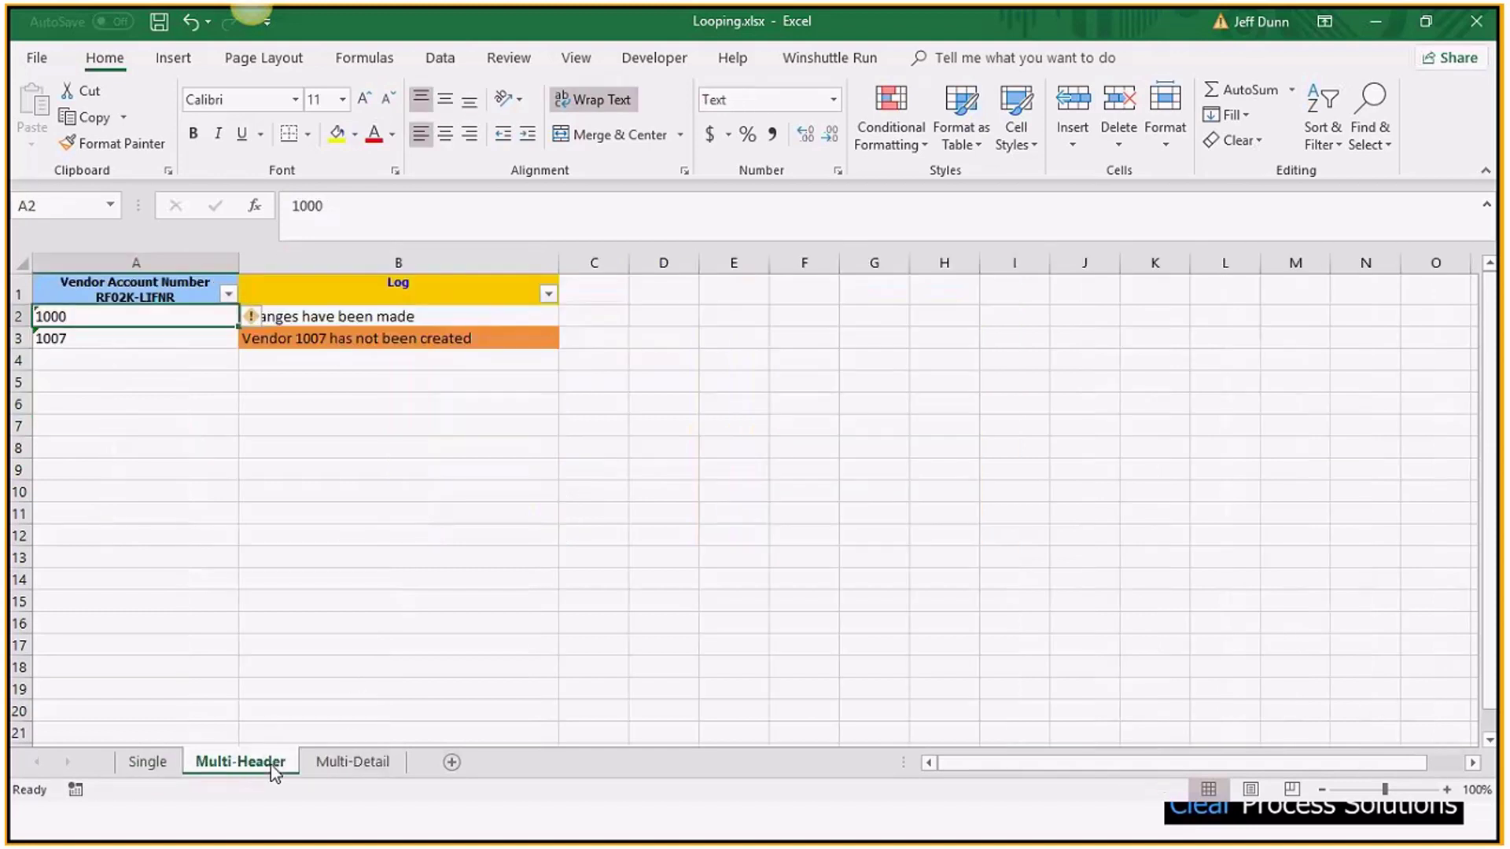
click(314, 317)
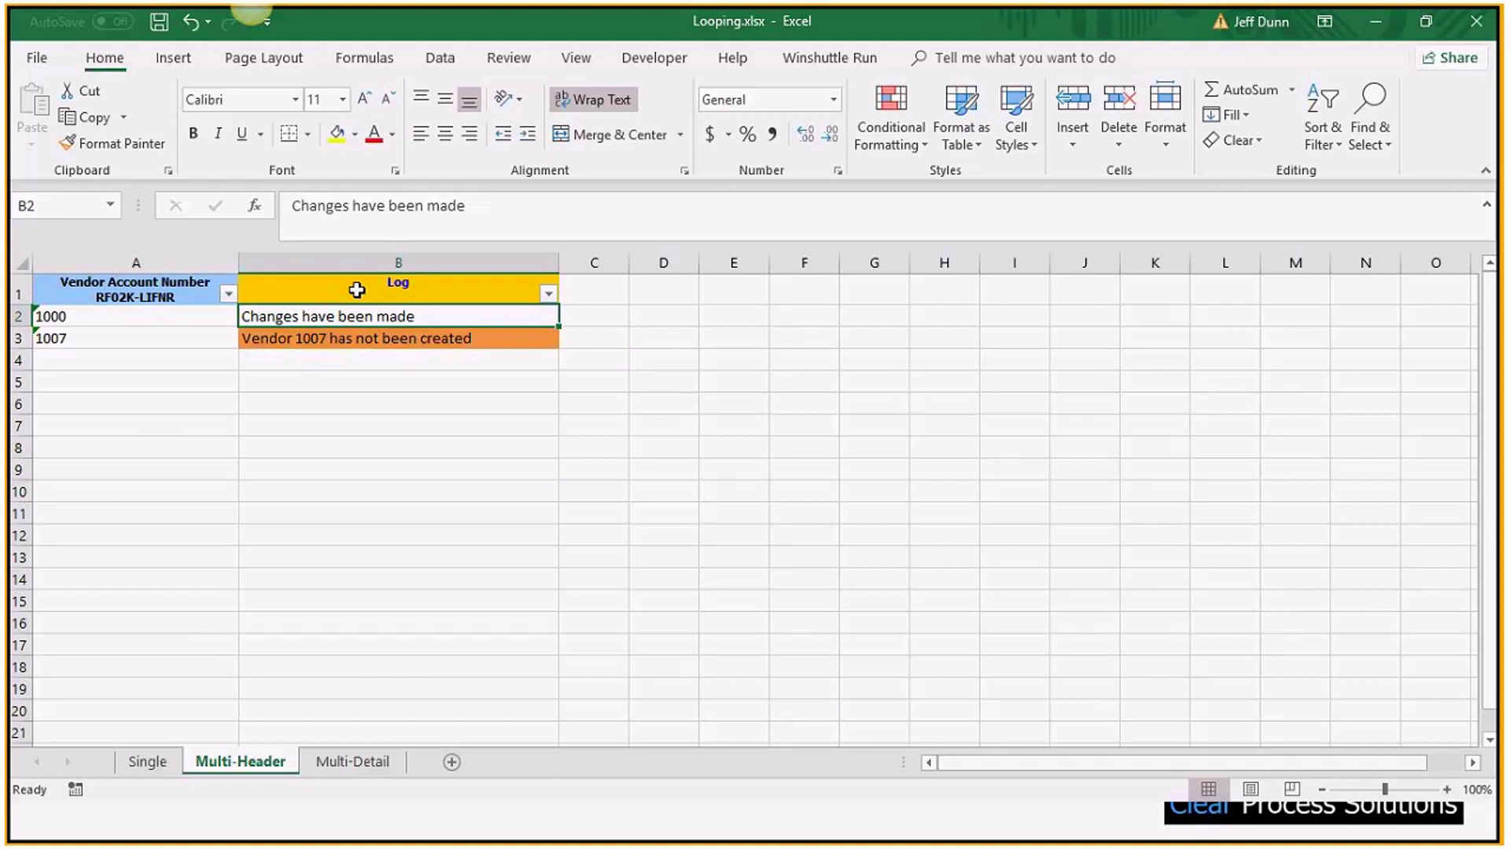
click(365, 762)
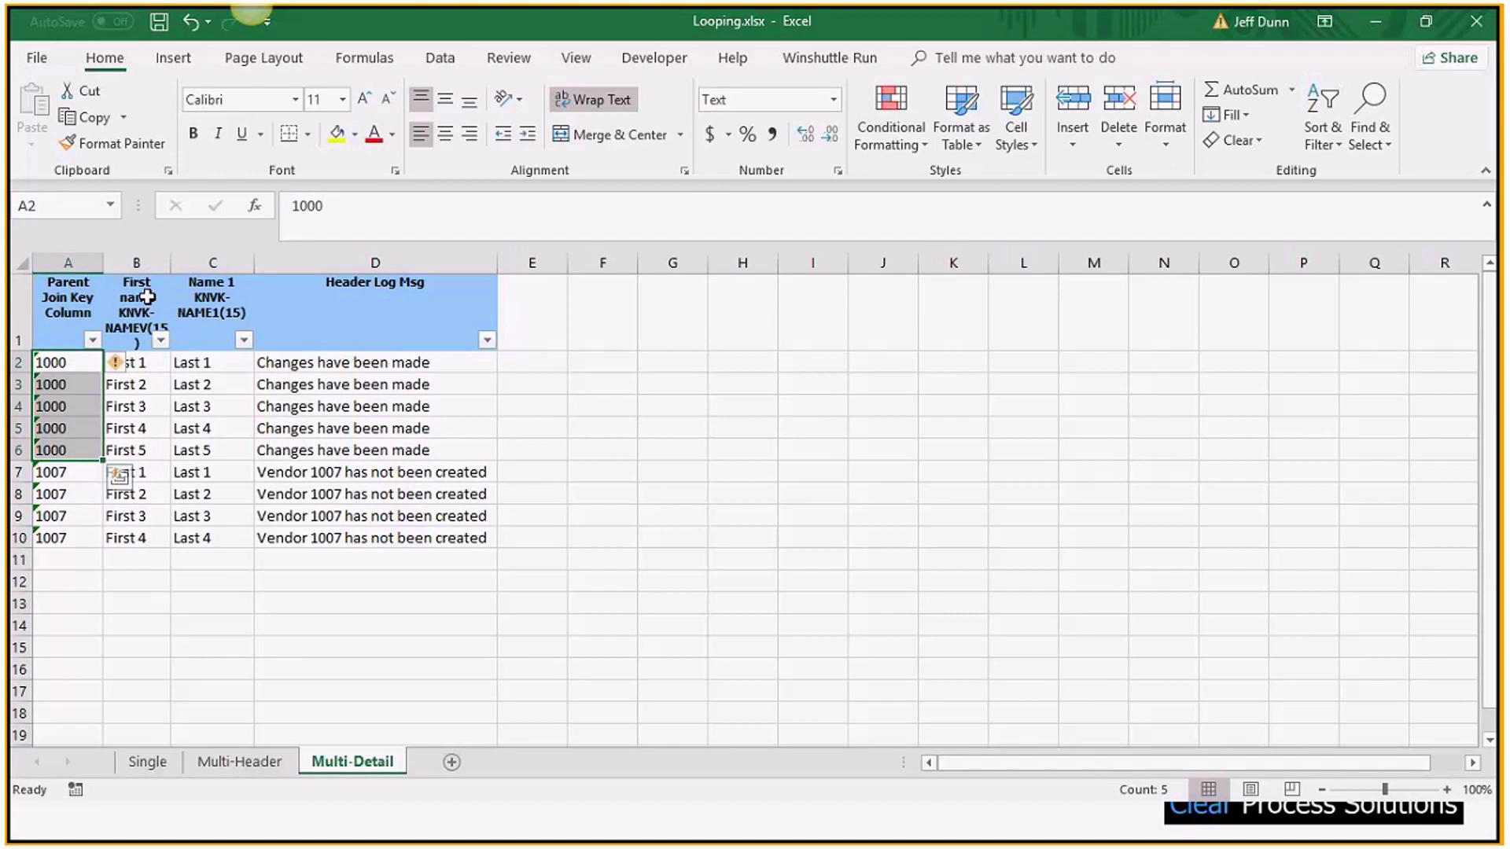
drag(147, 297, 177, 302)
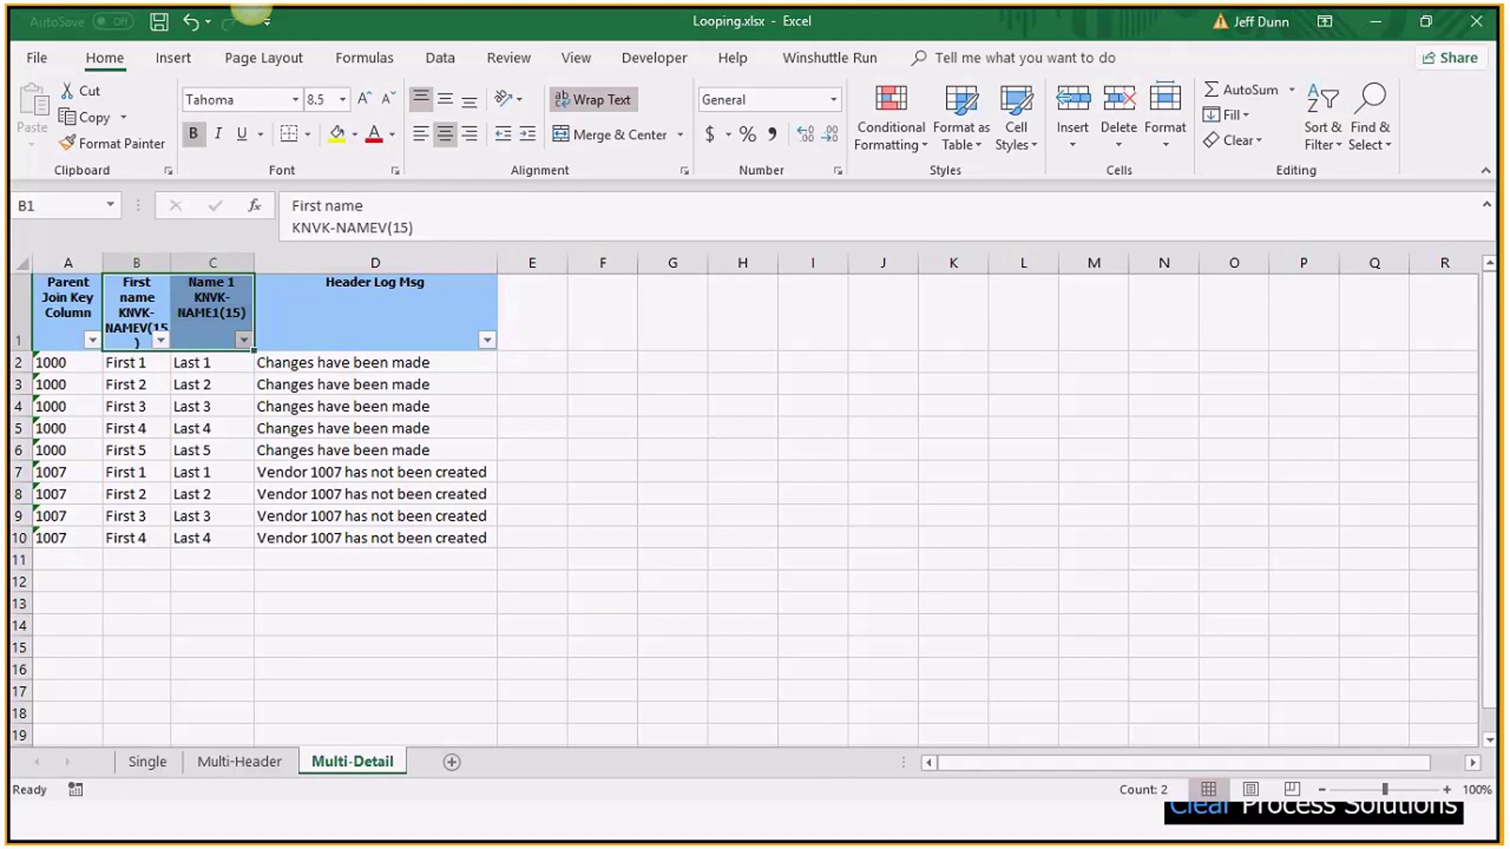
- Return to Winshuttle Studio and apply the loop with Multi-Header as master sheet and Multi-Detail as line item sheet
key(alt+Tab)
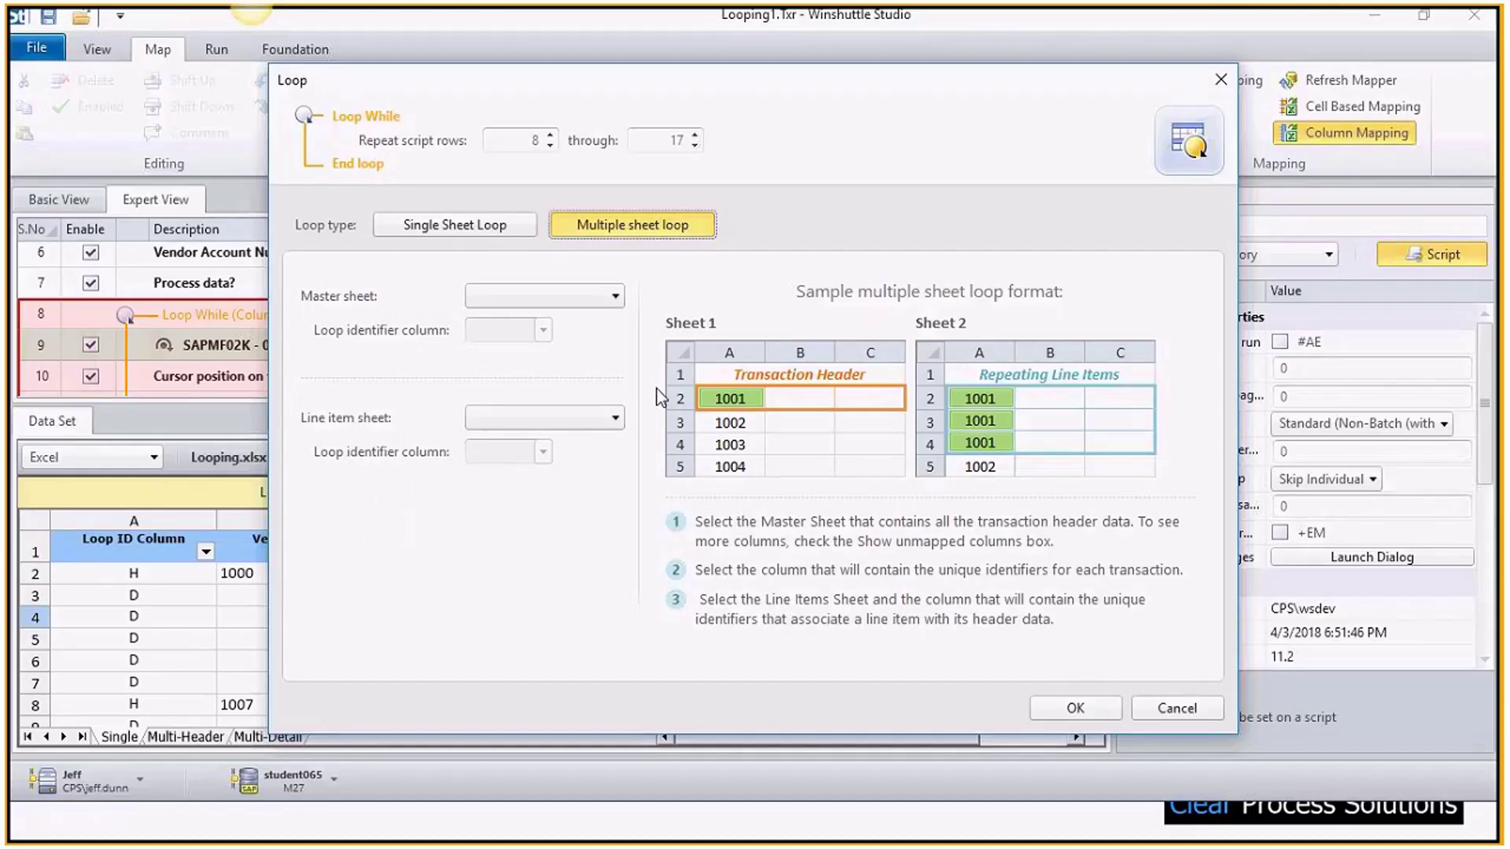
click(543, 297)
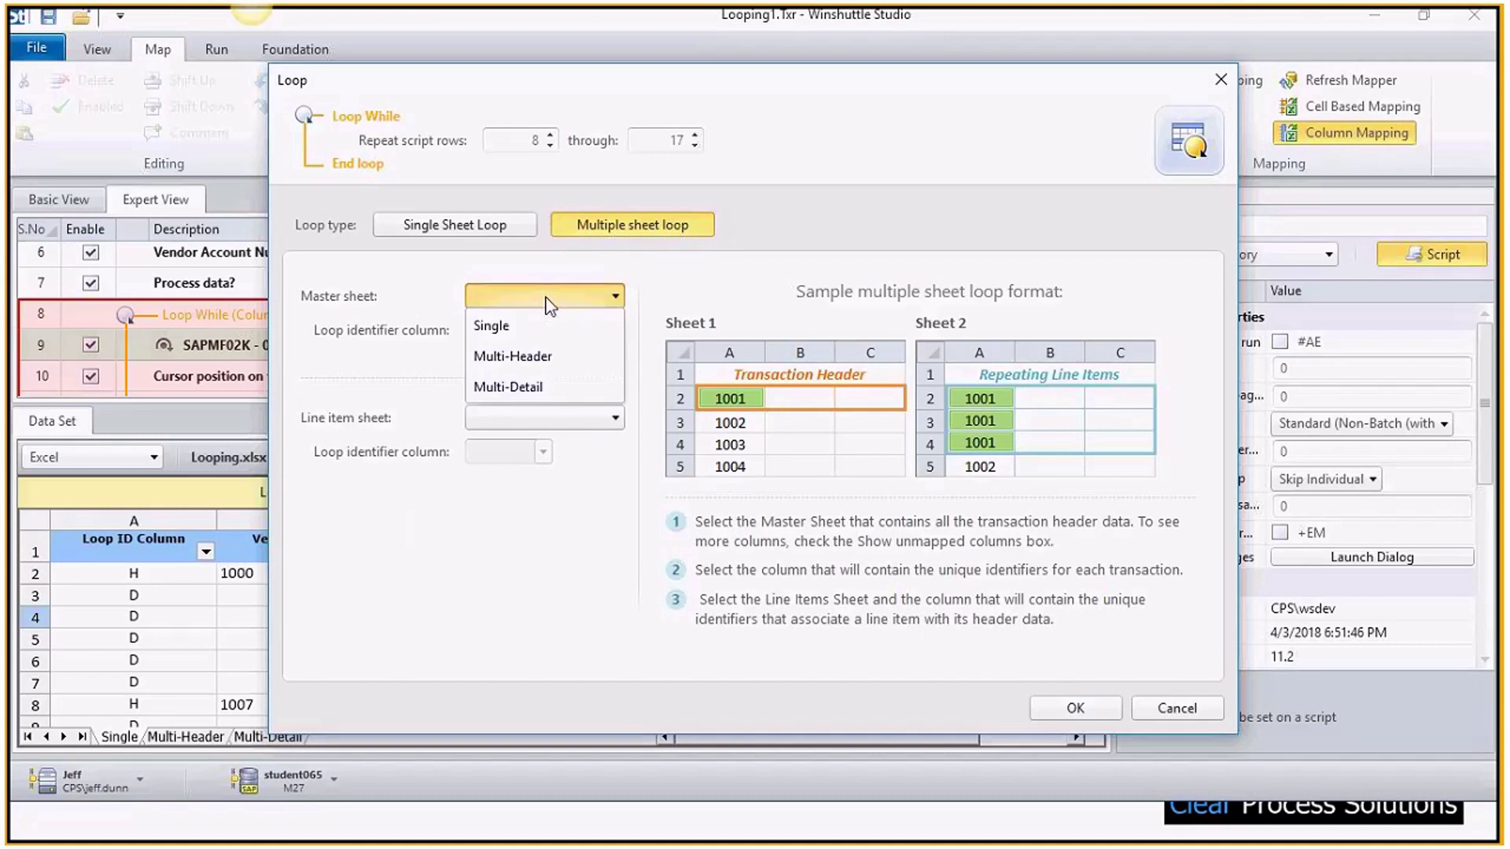
click(539, 361)
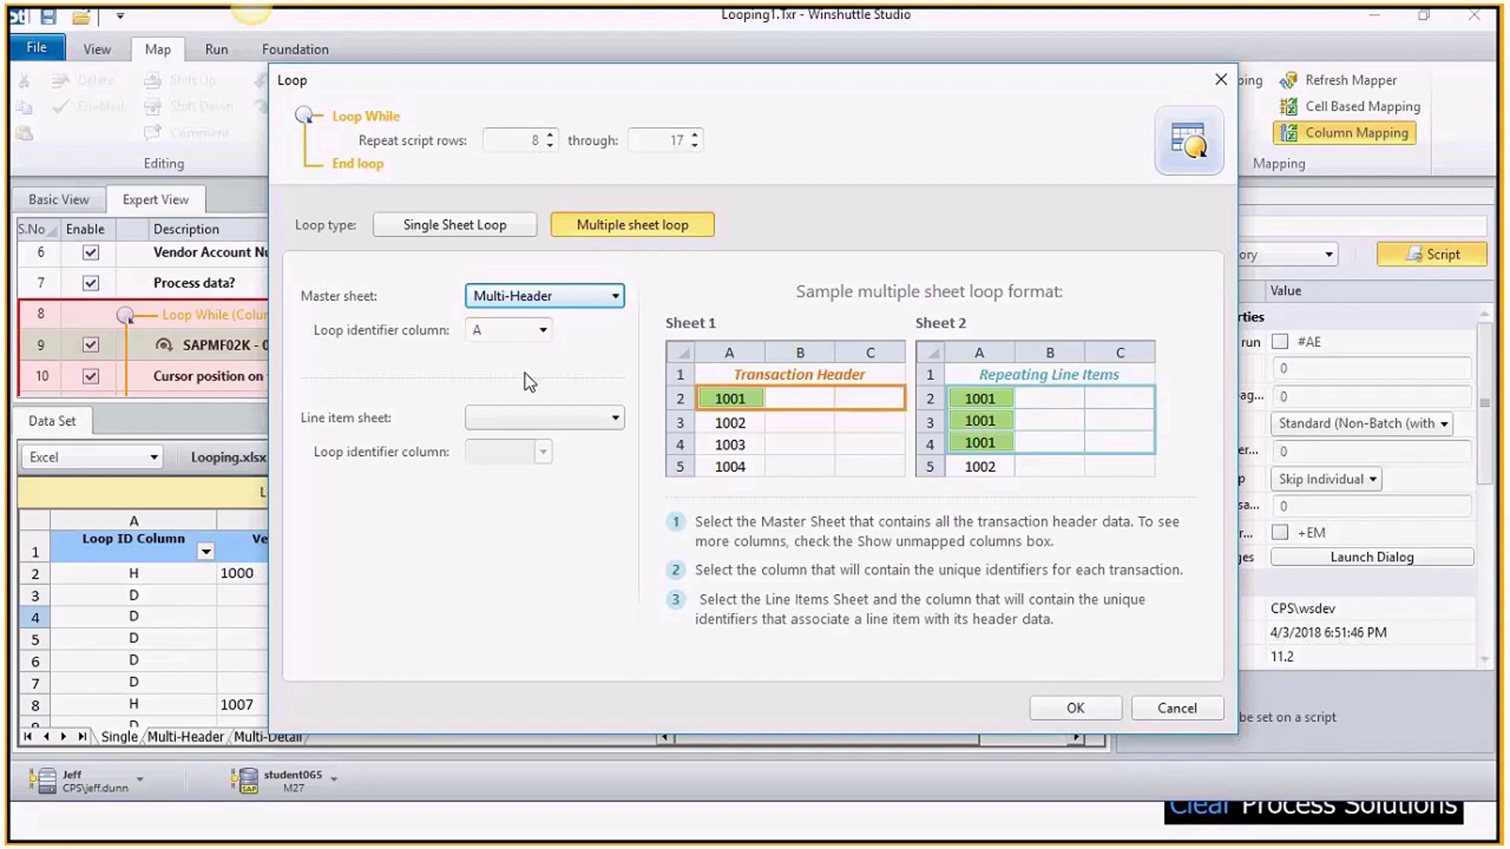
click(568, 424)
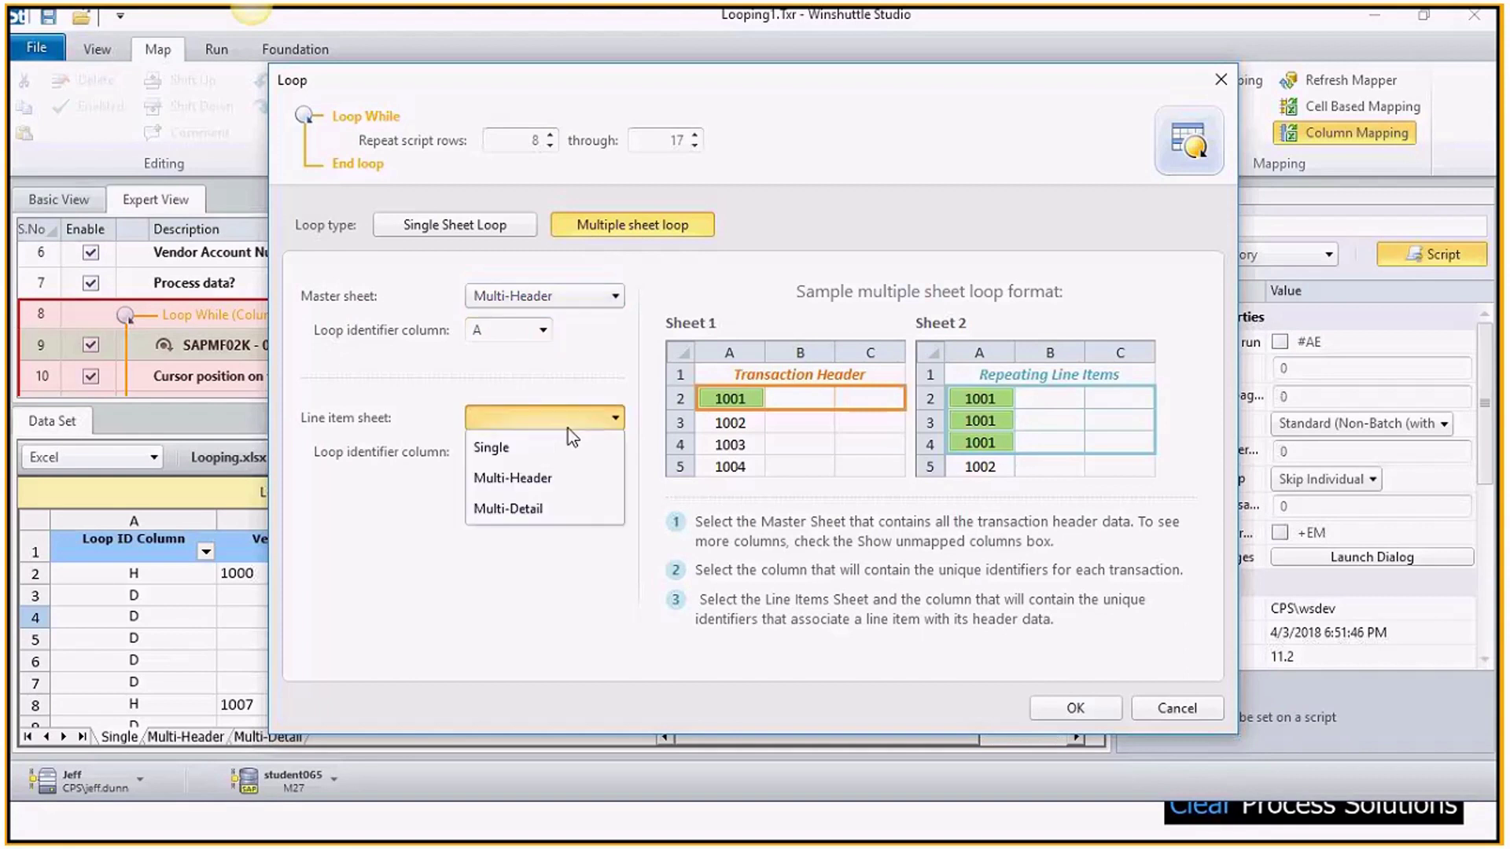
click(532, 511)
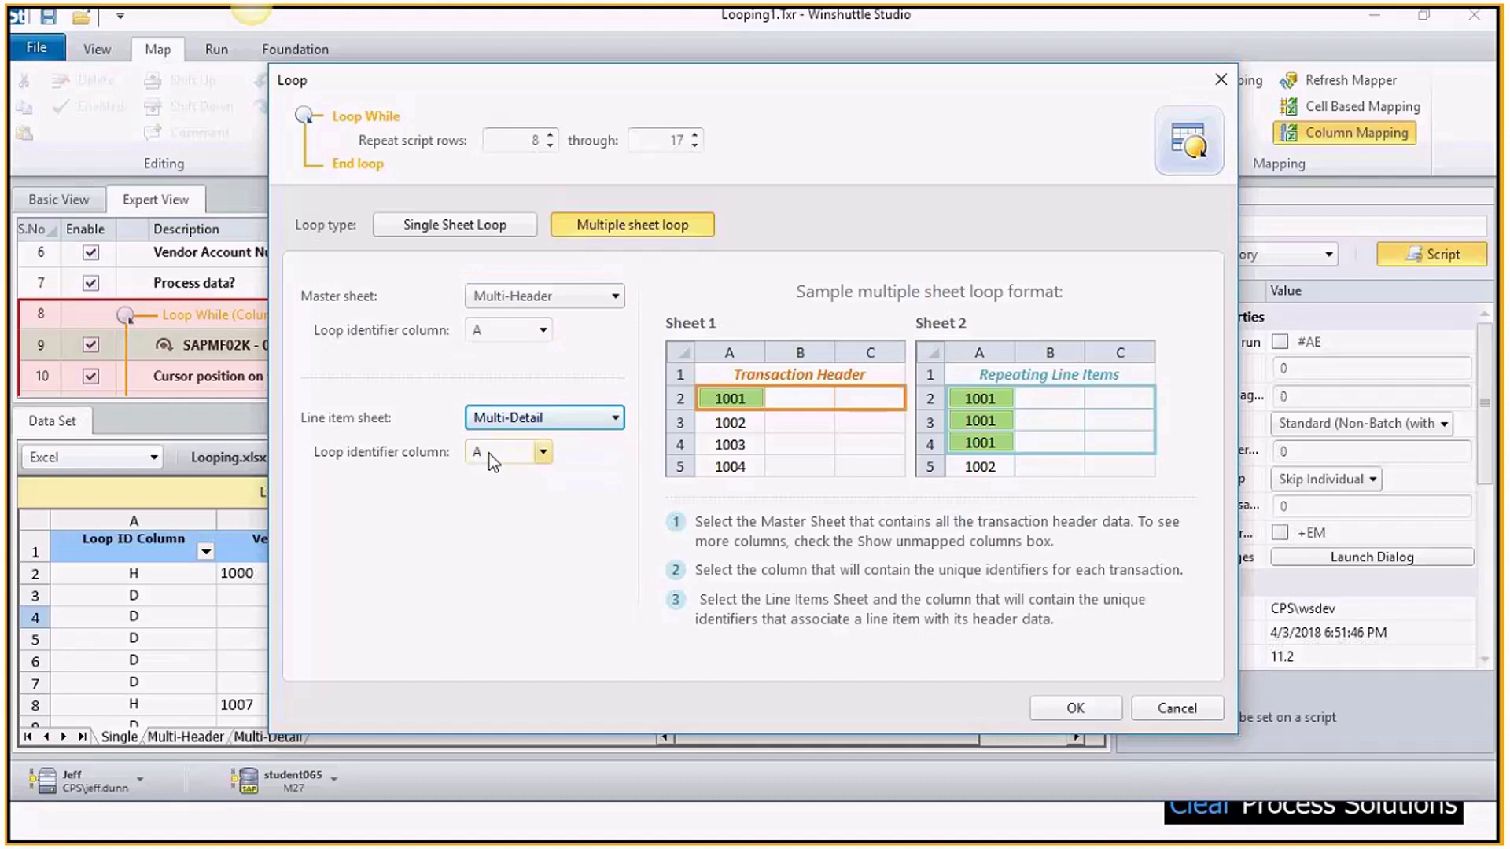
click(1075, 710)
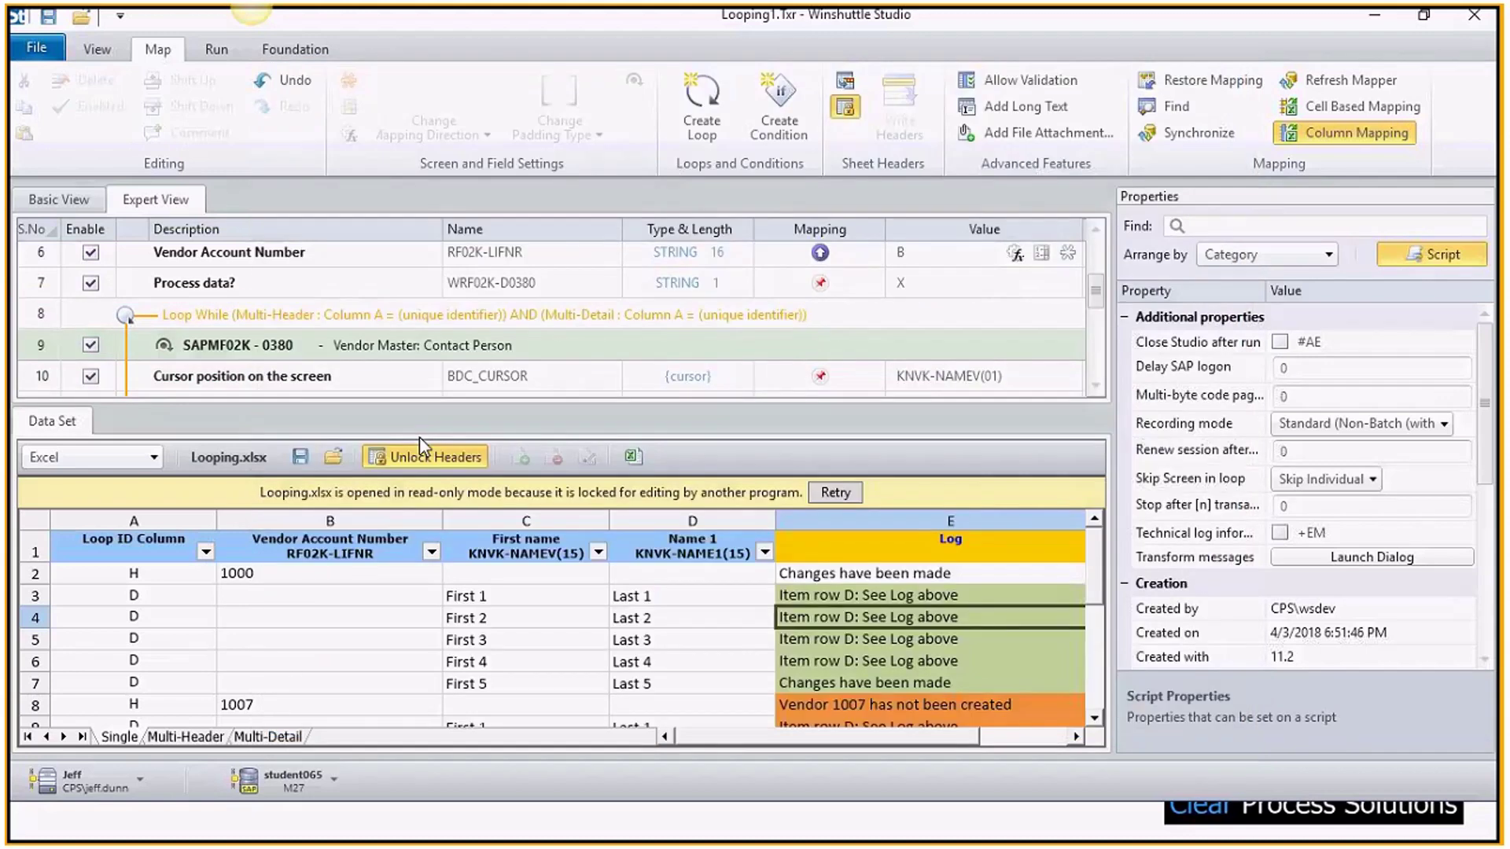
- Map the Vendor Account Number field to column A of the Multi-Header sheet
scroll(1104, 279, up, 1)
scroll(1099, 264, down, 1)
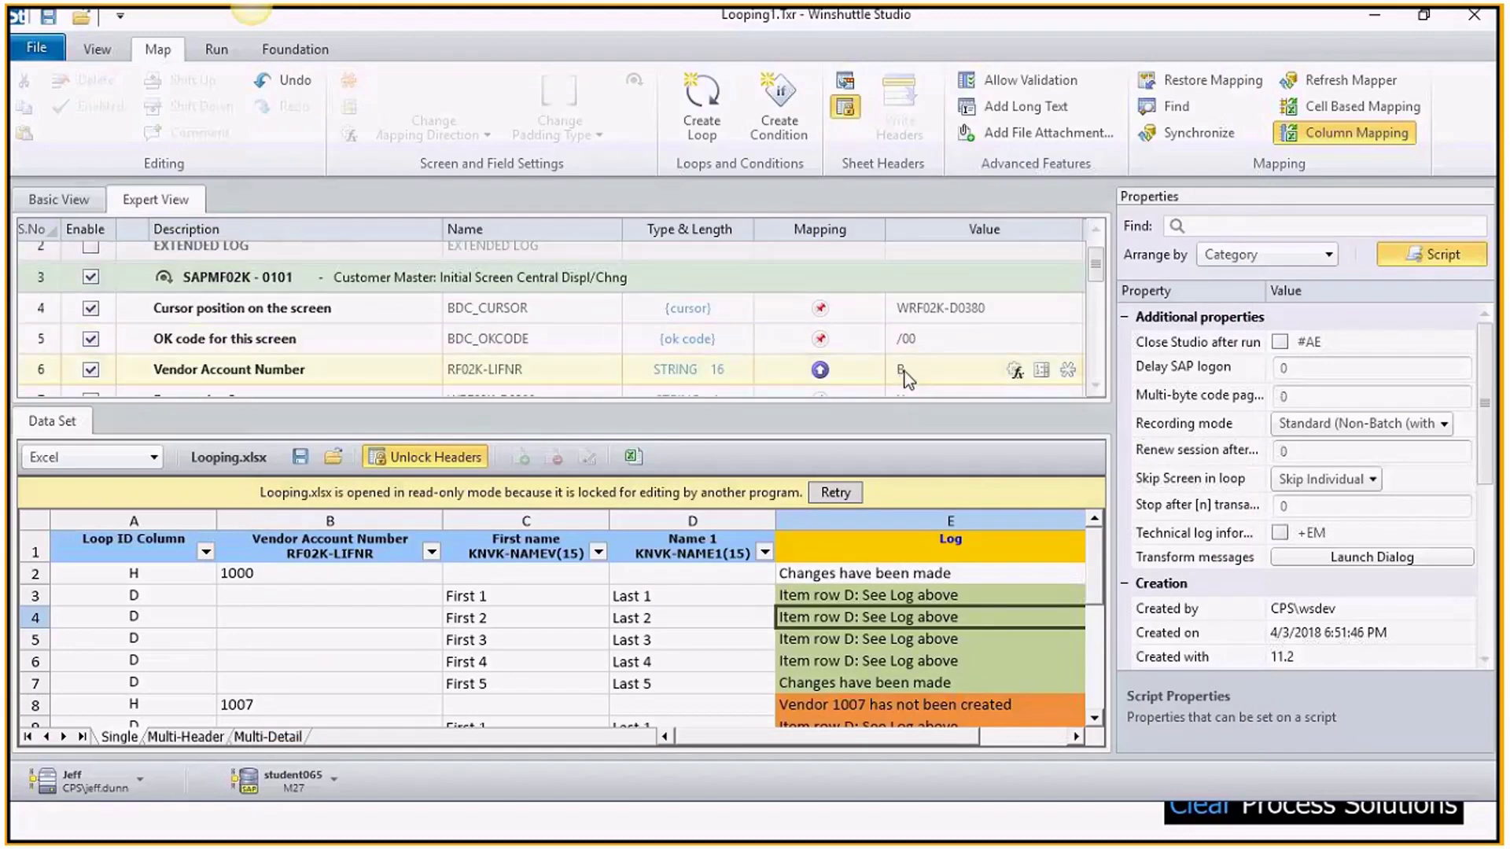
scroll(1097, 260, up, 2)
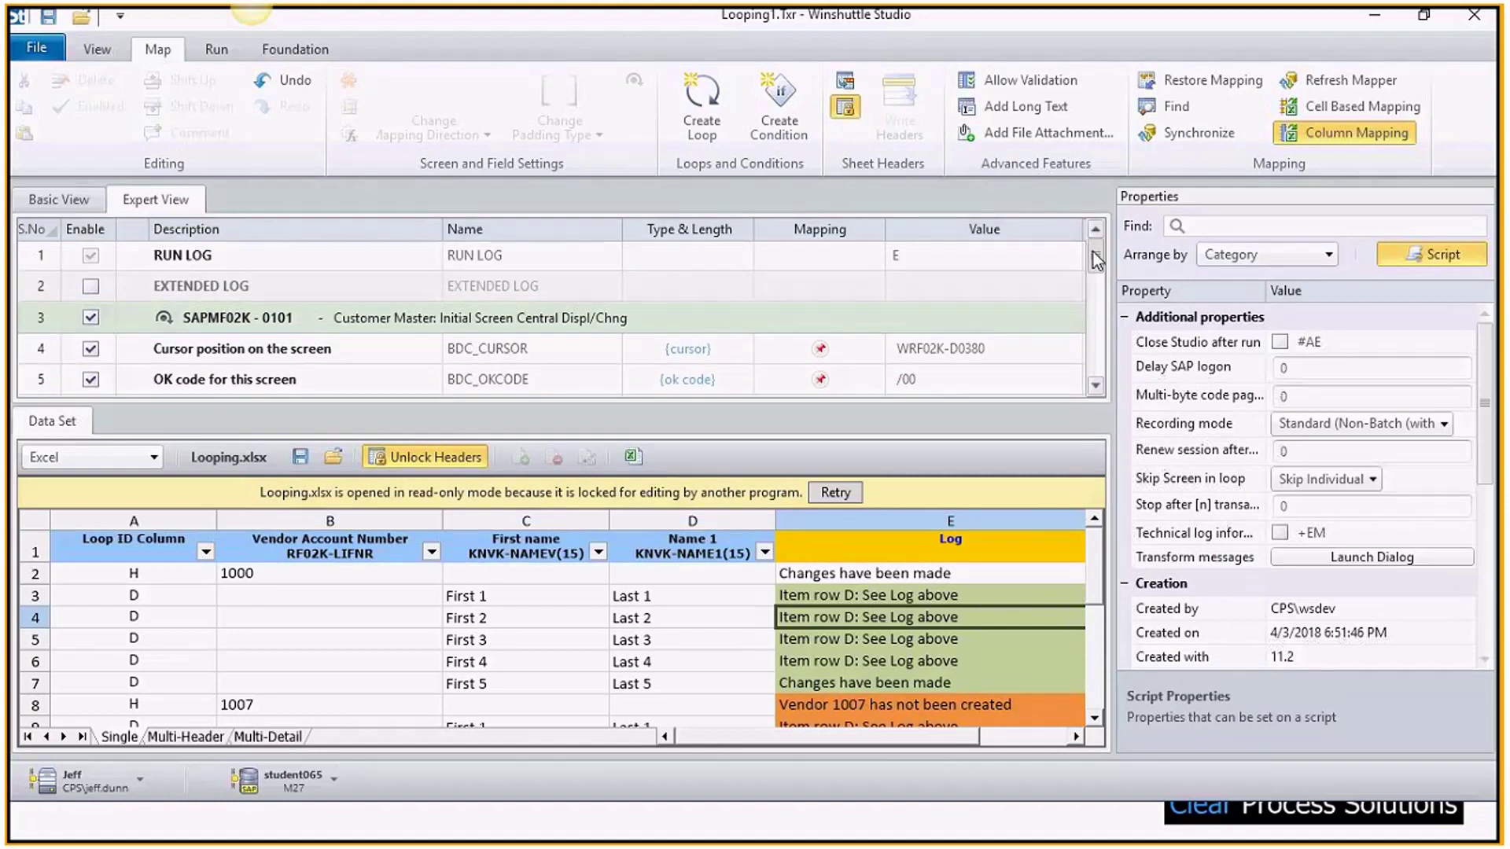
scroll(1097, 259, down, 3)
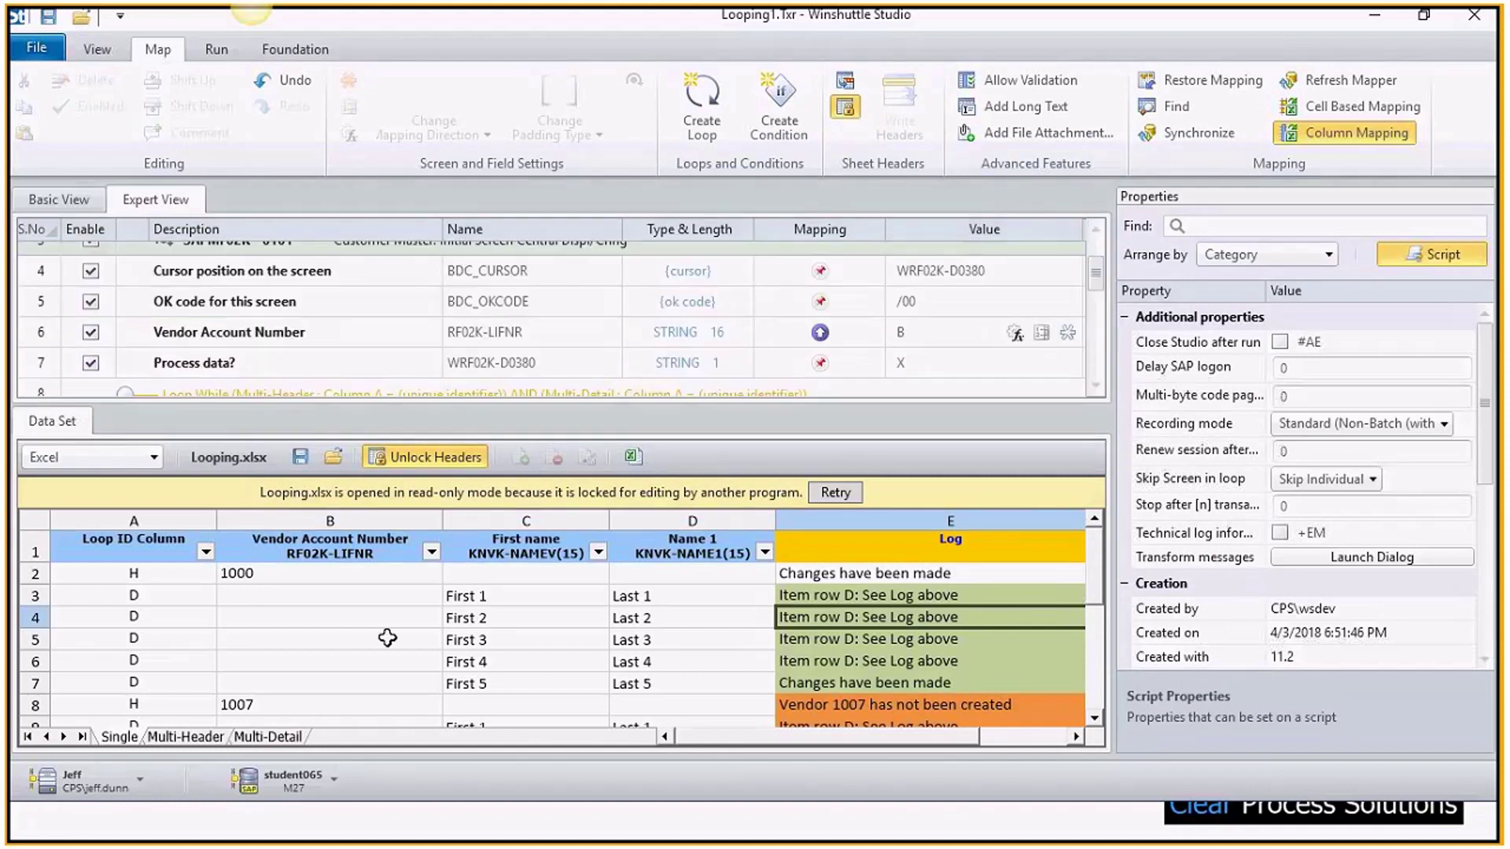
click(189, 737)
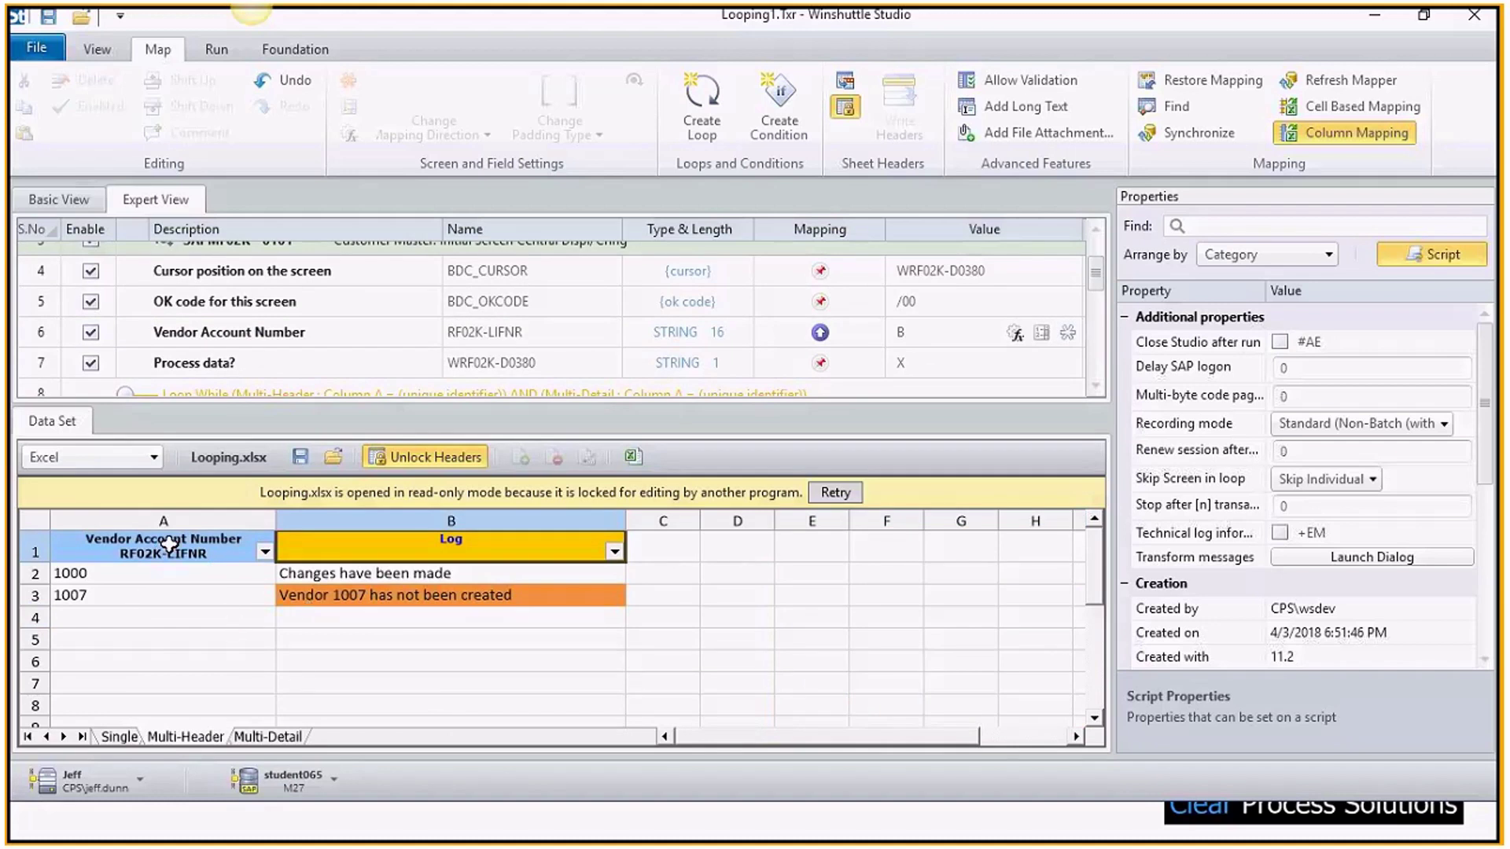
click(167, 544)
drag(167, 544, 818, 393)
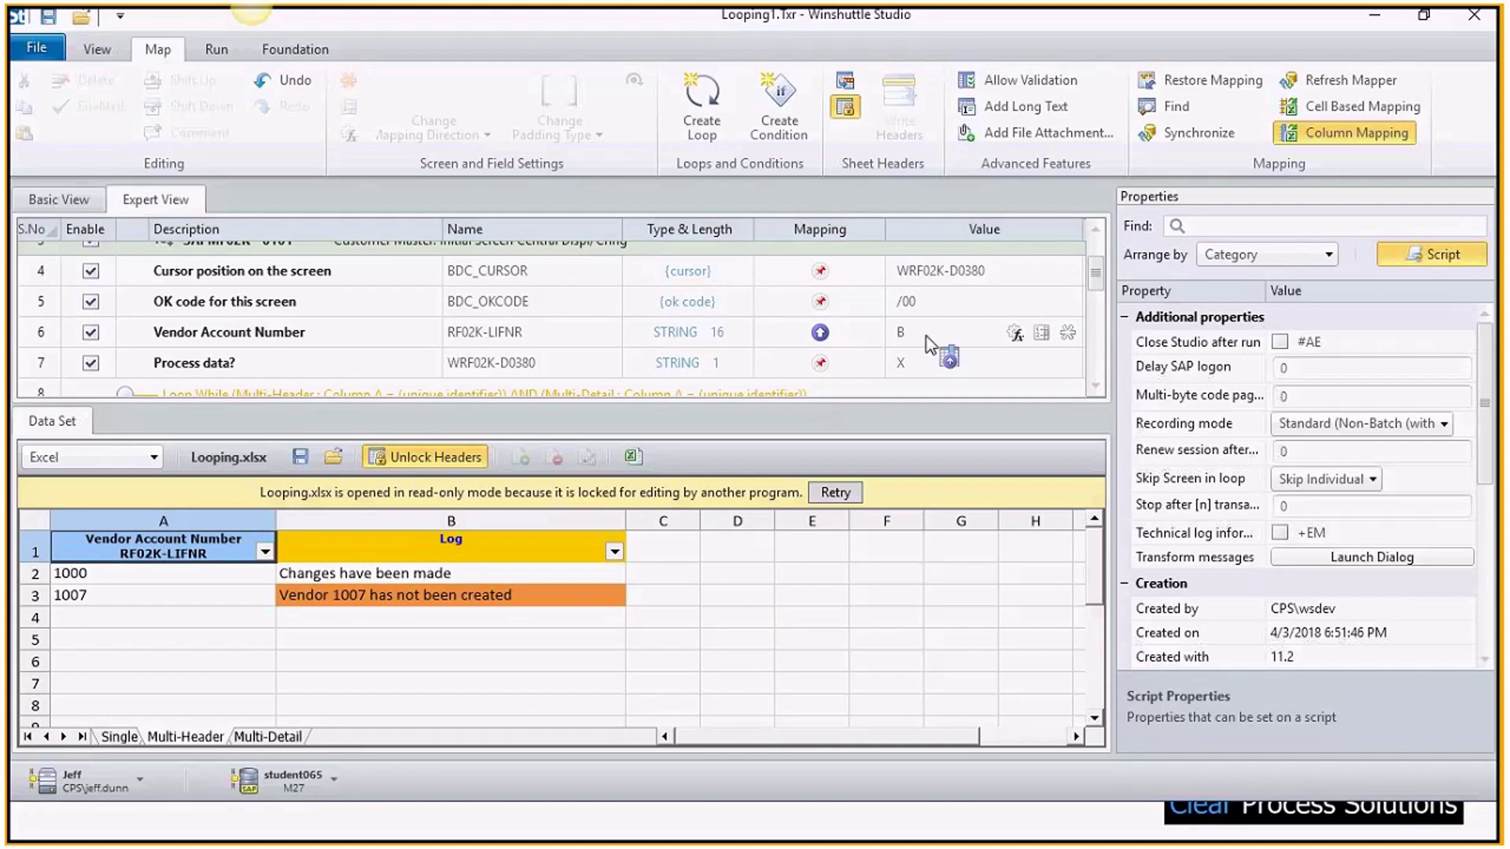
drag(926, 337, 927, 336)
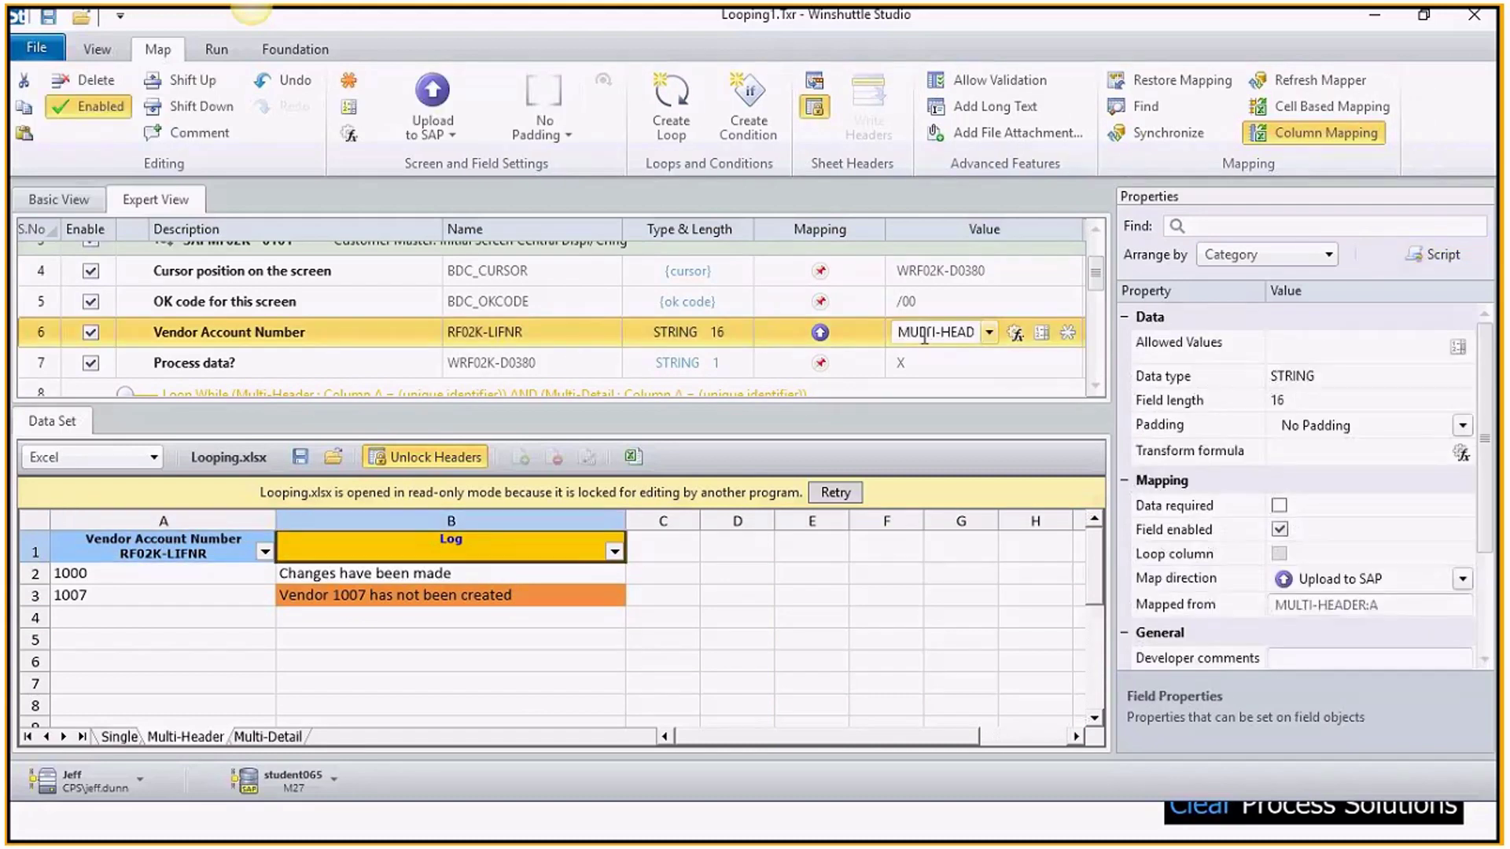
double_click(925, 336)
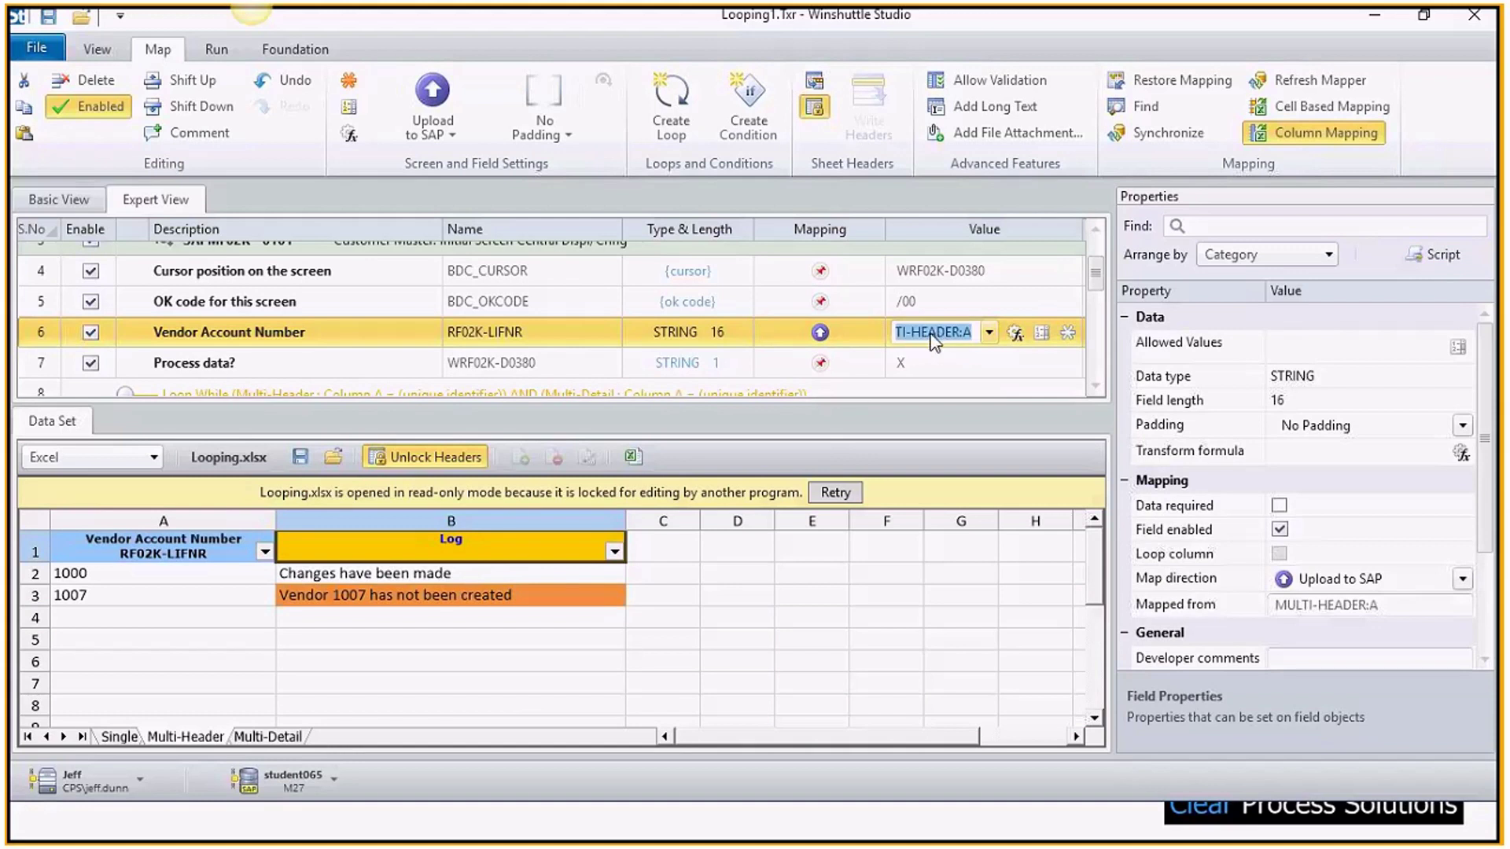
- Map the loop's First name and Name 1 fields to columns B and C of the Multi-Detail sheet
click(272, 734)
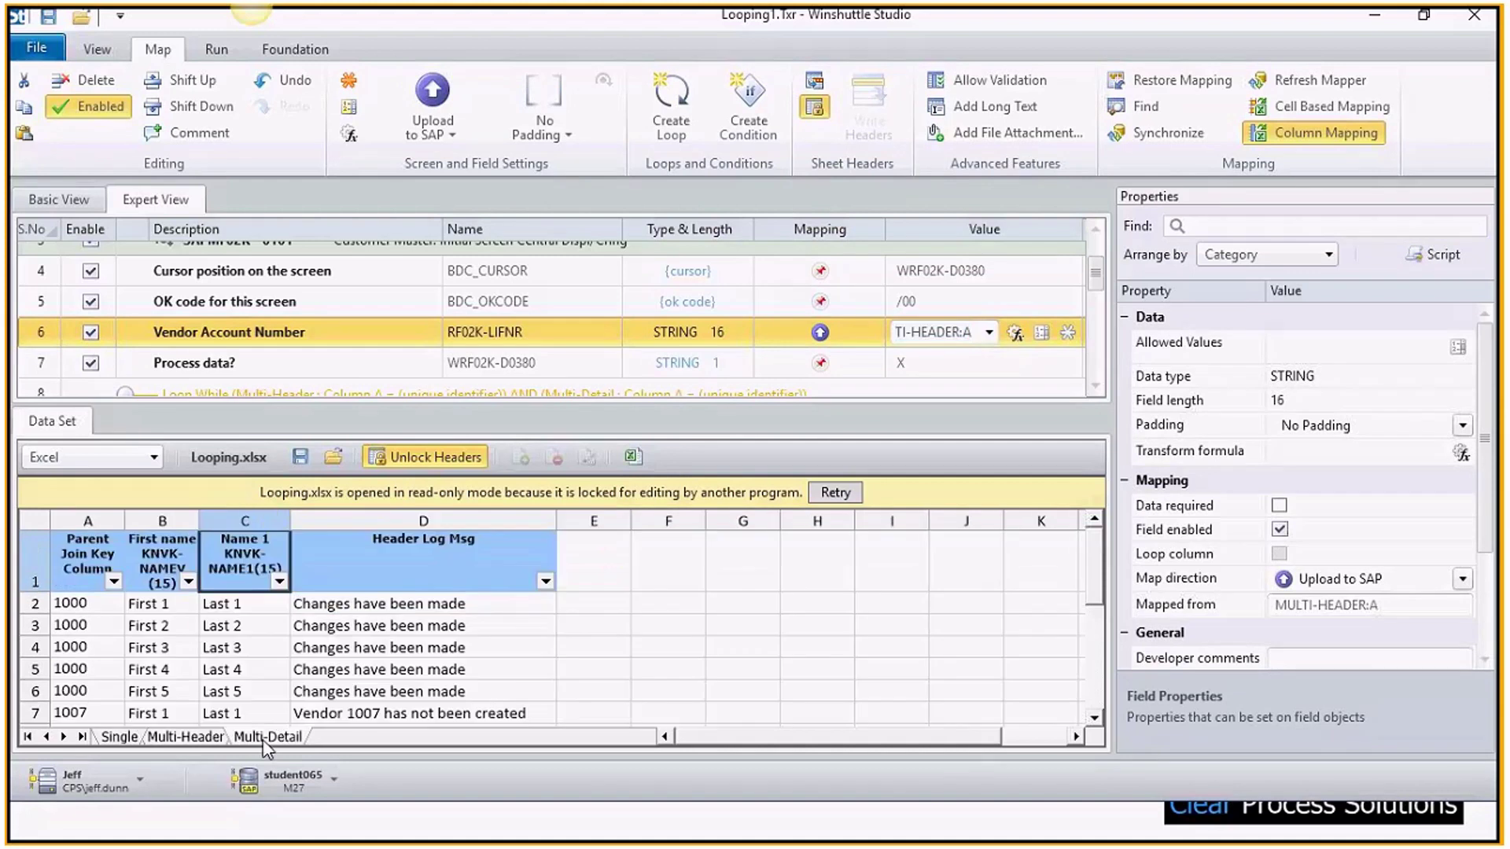
drag(1097, 277, 1097, 336)
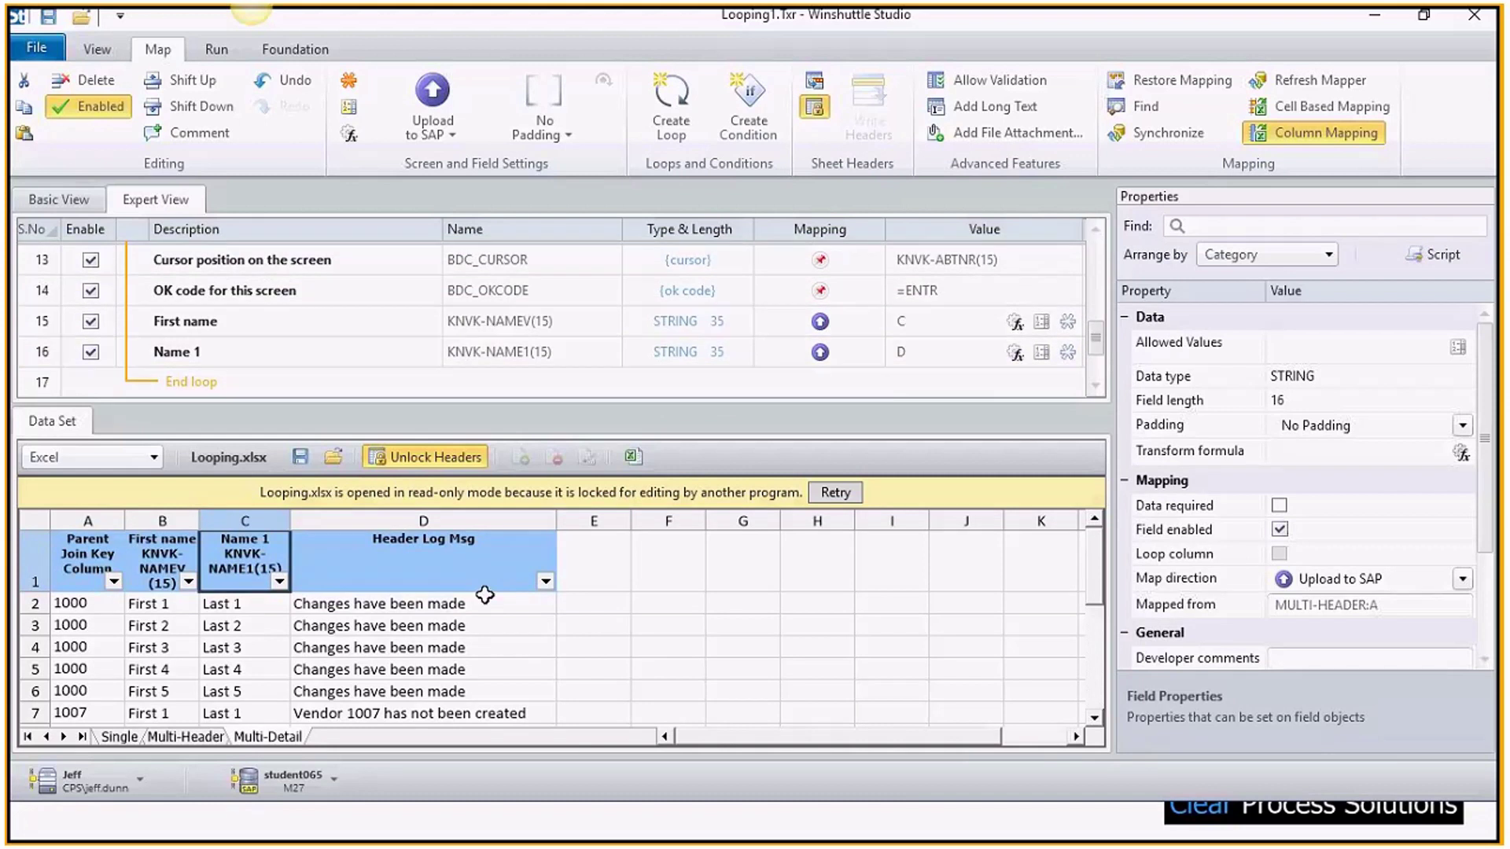
drag(162, 604, 902, 324)
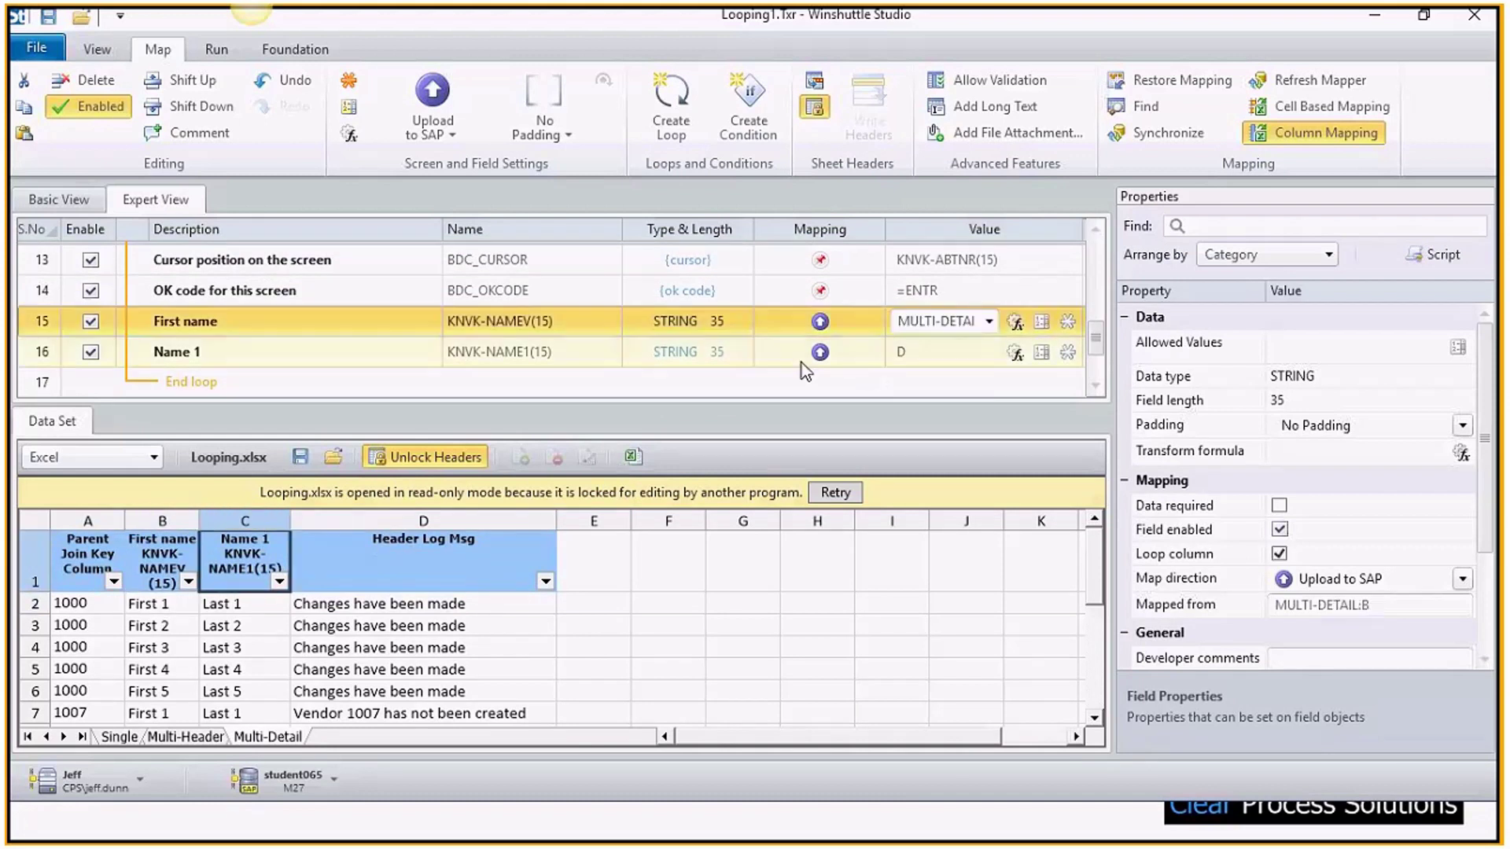
drag(244, 632, 919, 352)
click(974, 356)
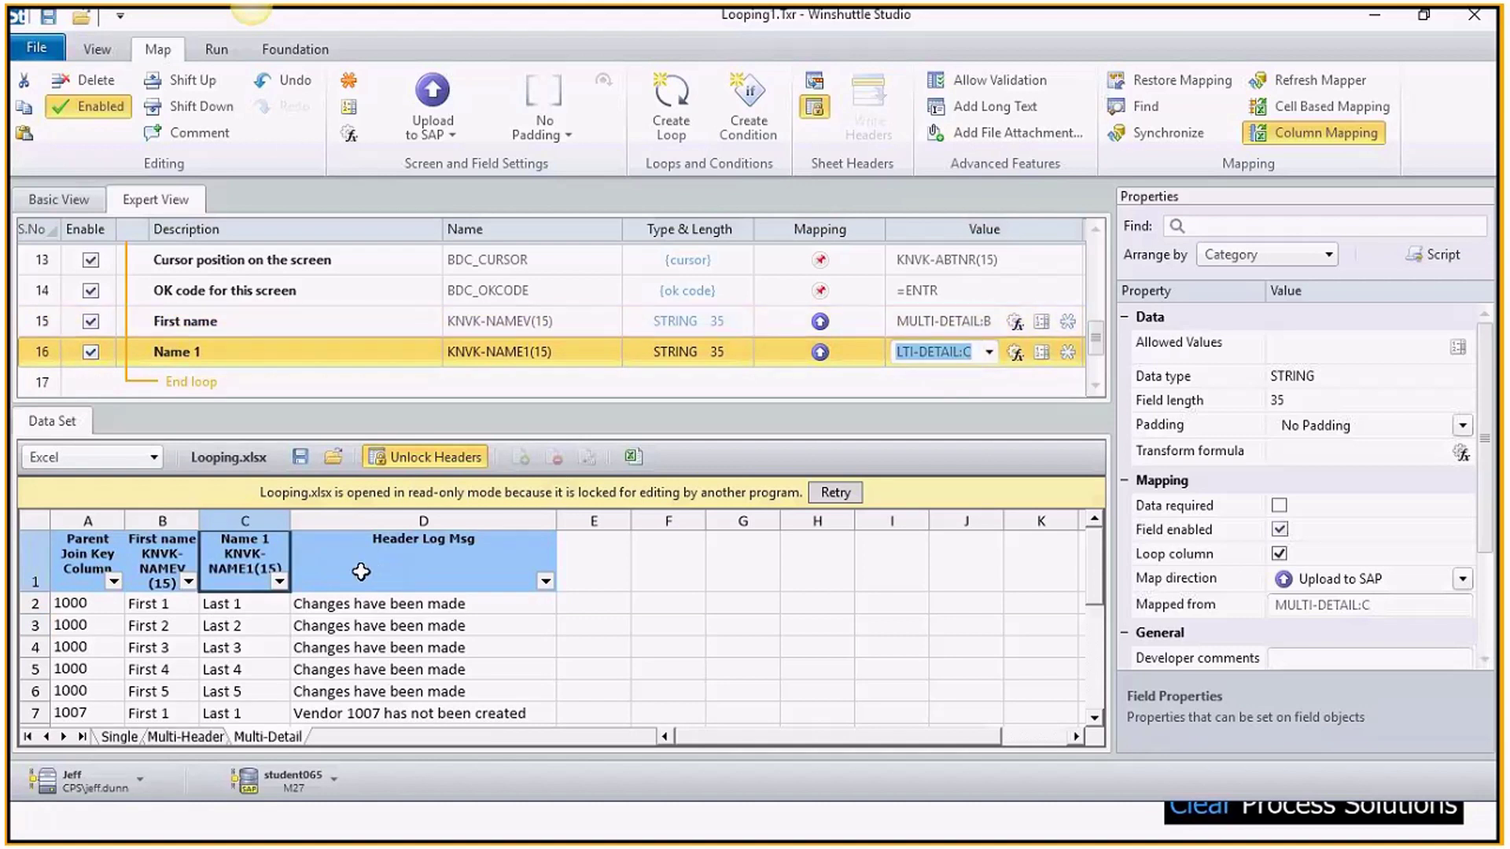
- Map the RUN LOG row to the Log column B of the Multi-Header sheet
drag(1096, 343, 1101, 250)
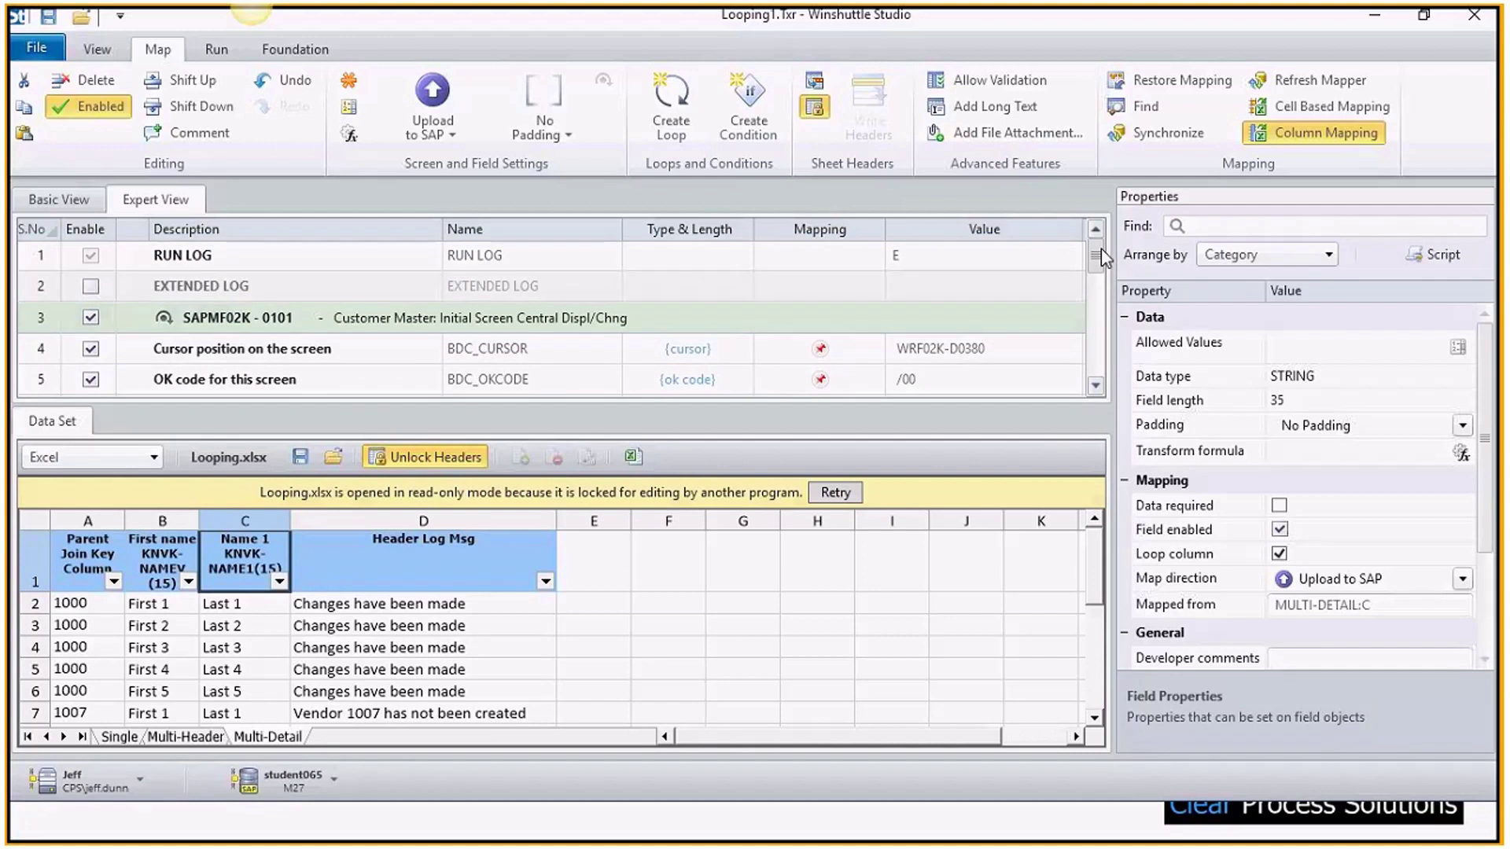
click(188, 737)
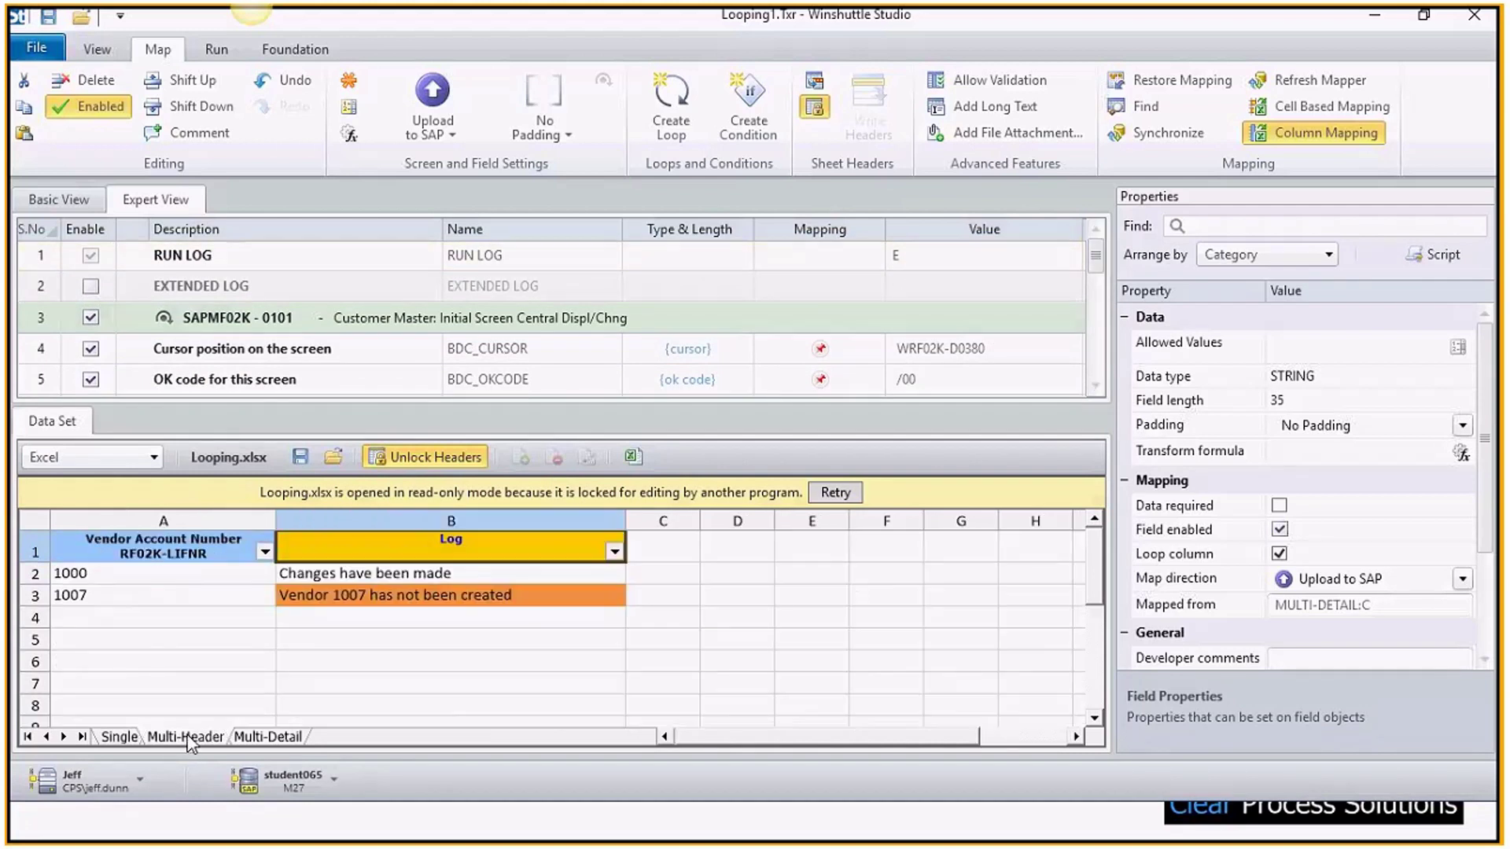
click(923, 268)
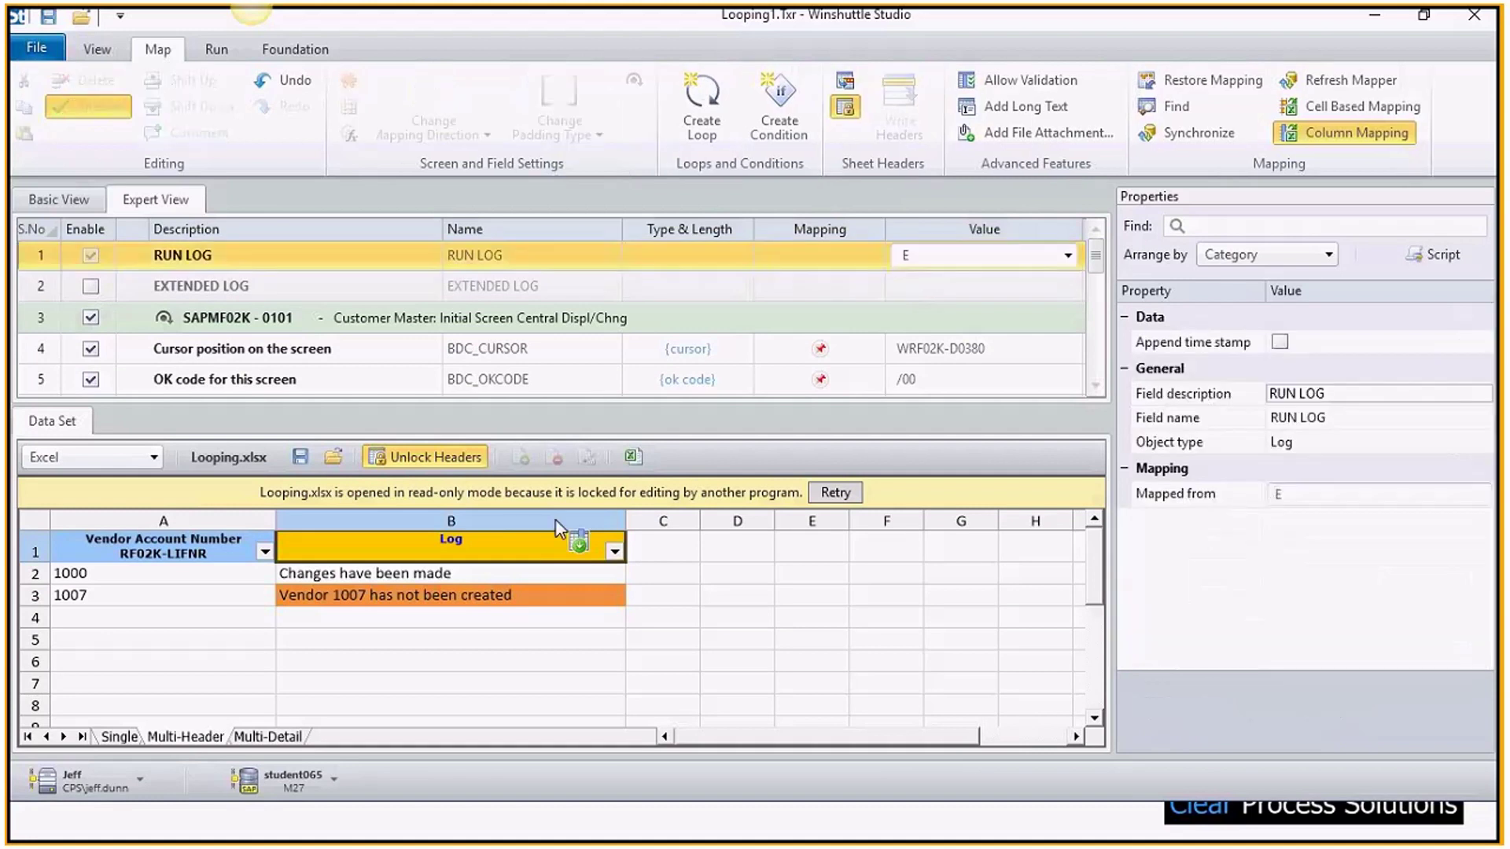
click(486, 573)
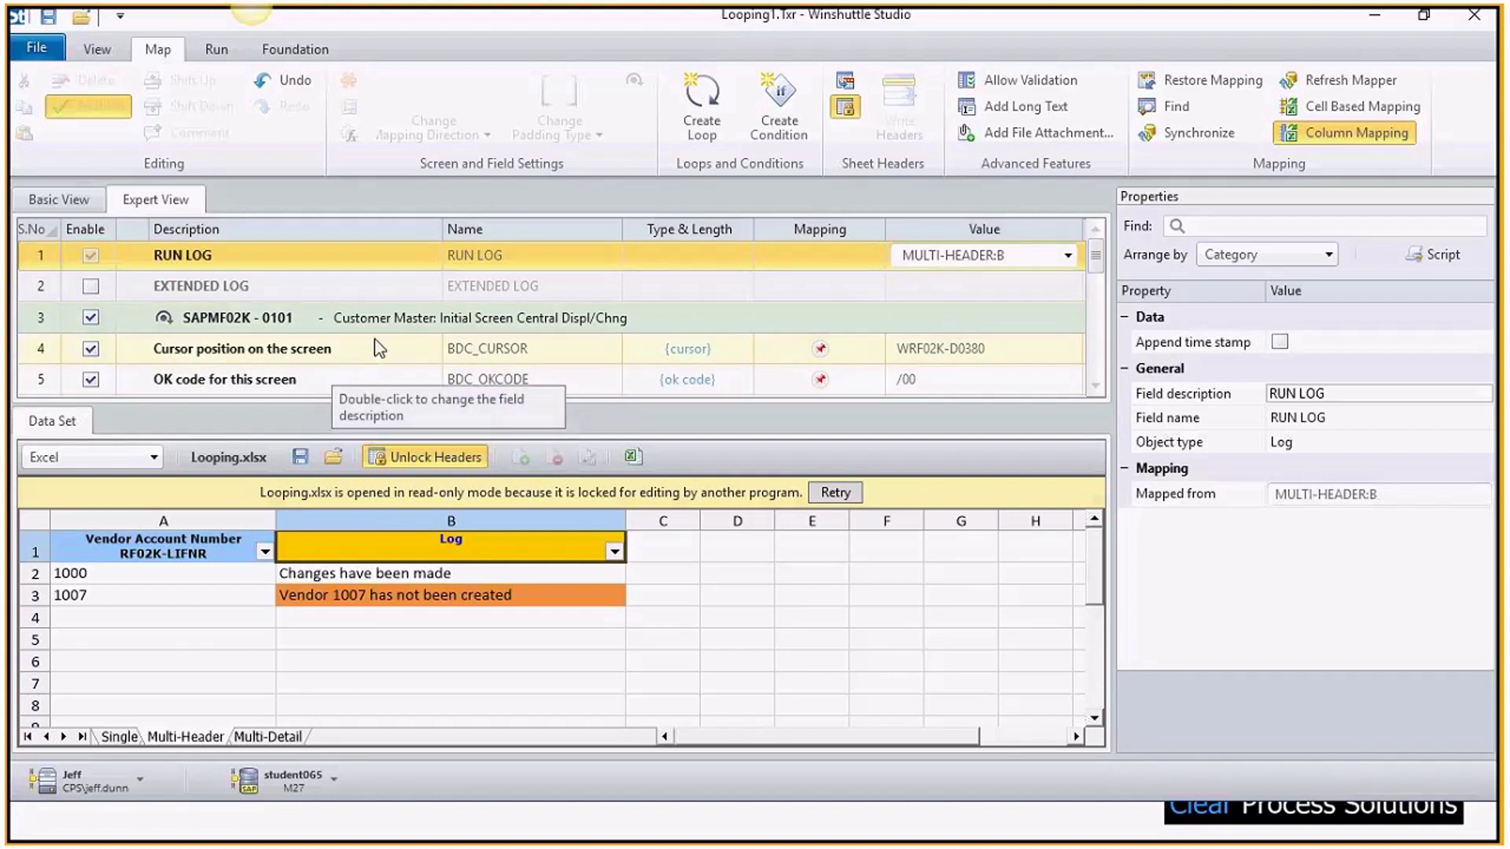
- Review the remapped script rows down to the last screen and the Multi-Detail and Multi-Header sheets in the data set
scroll(350, 356, down, 3)
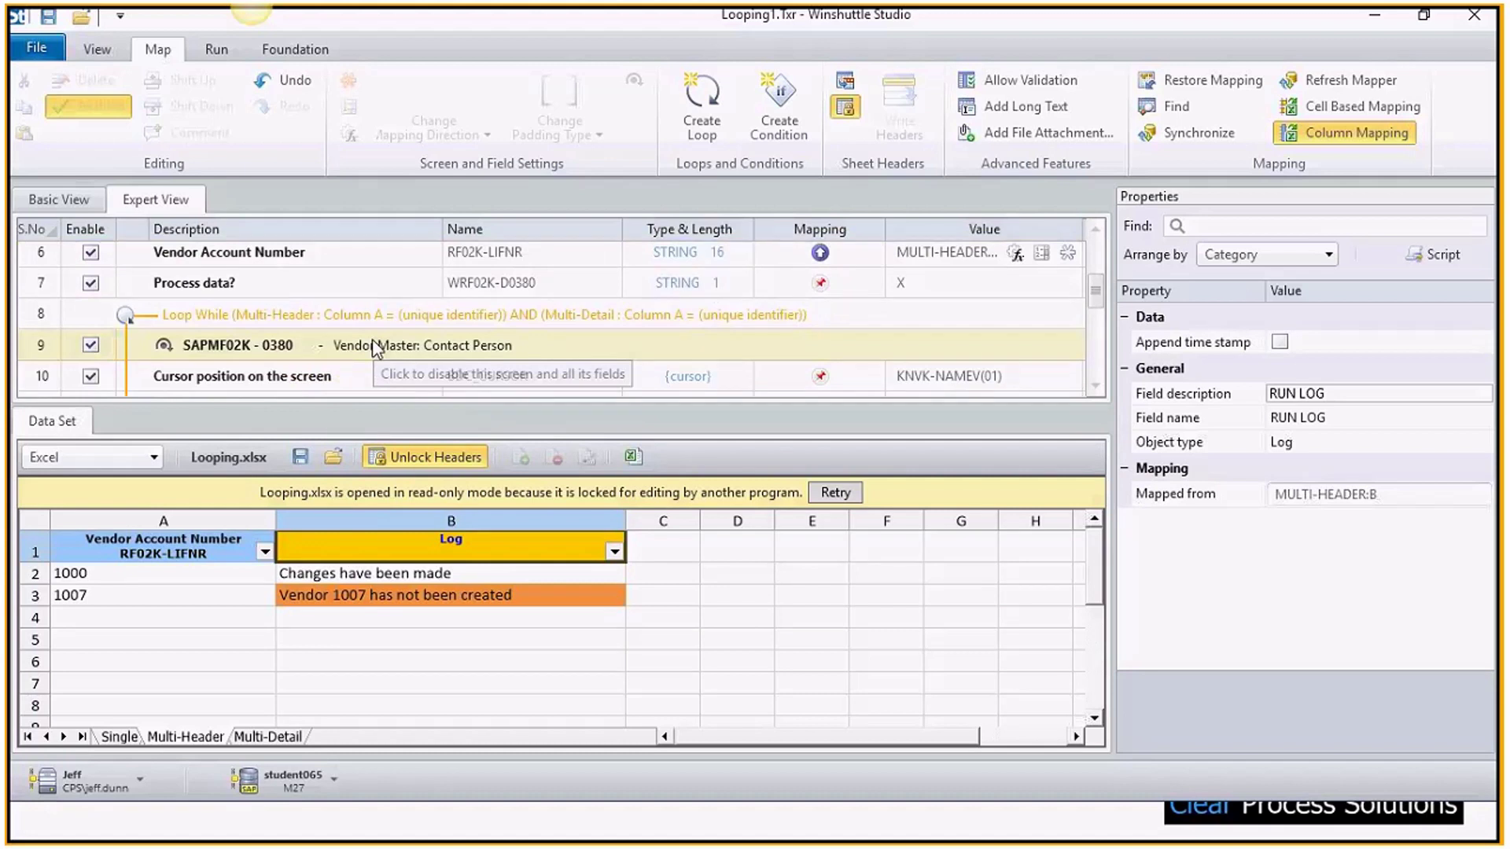
scroll(374, 347, down, 1)
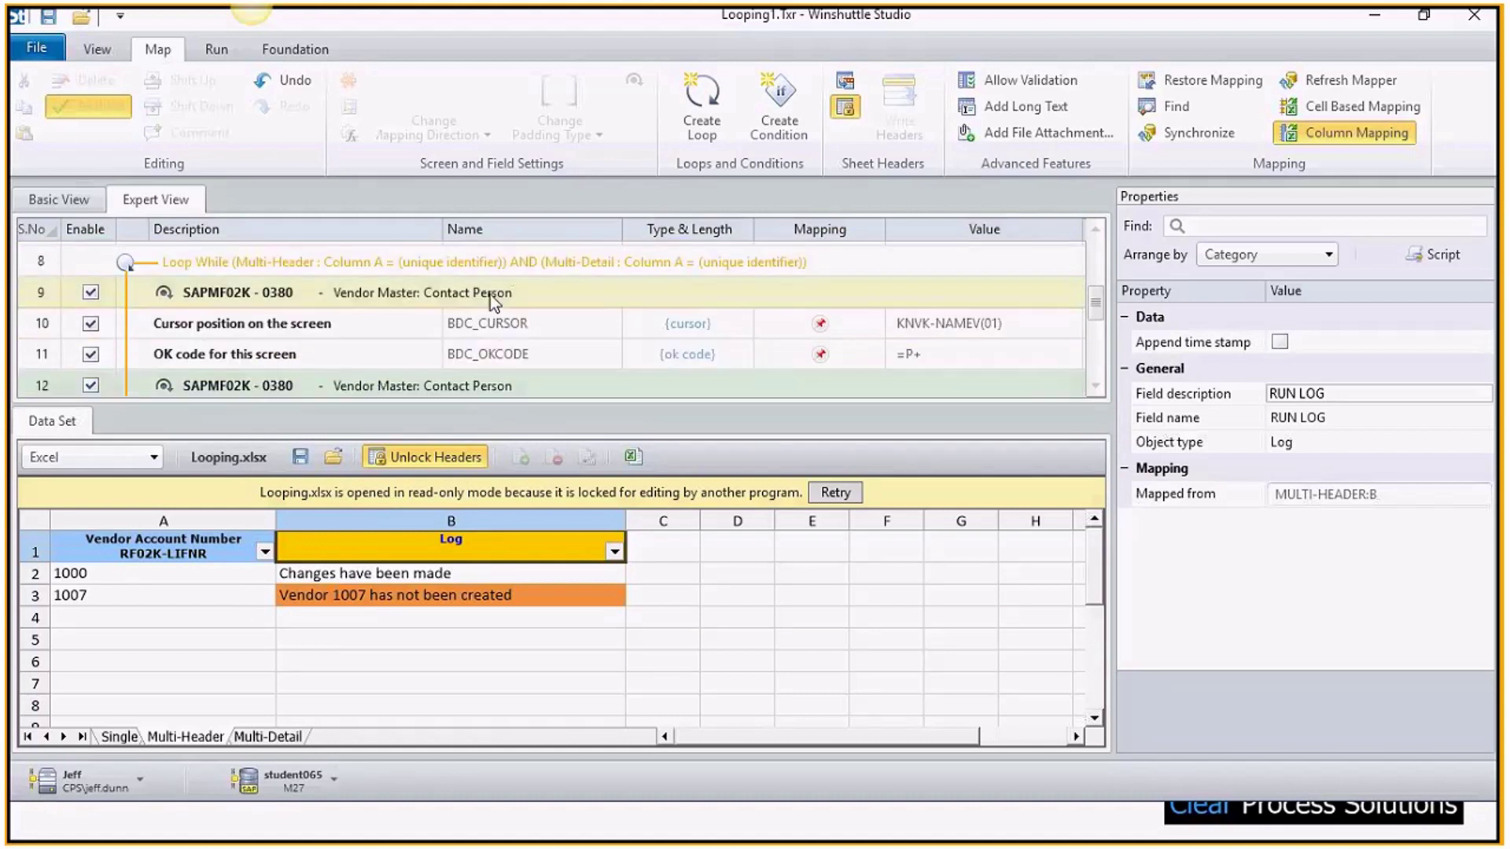
scroll(490, 294, down, 3)
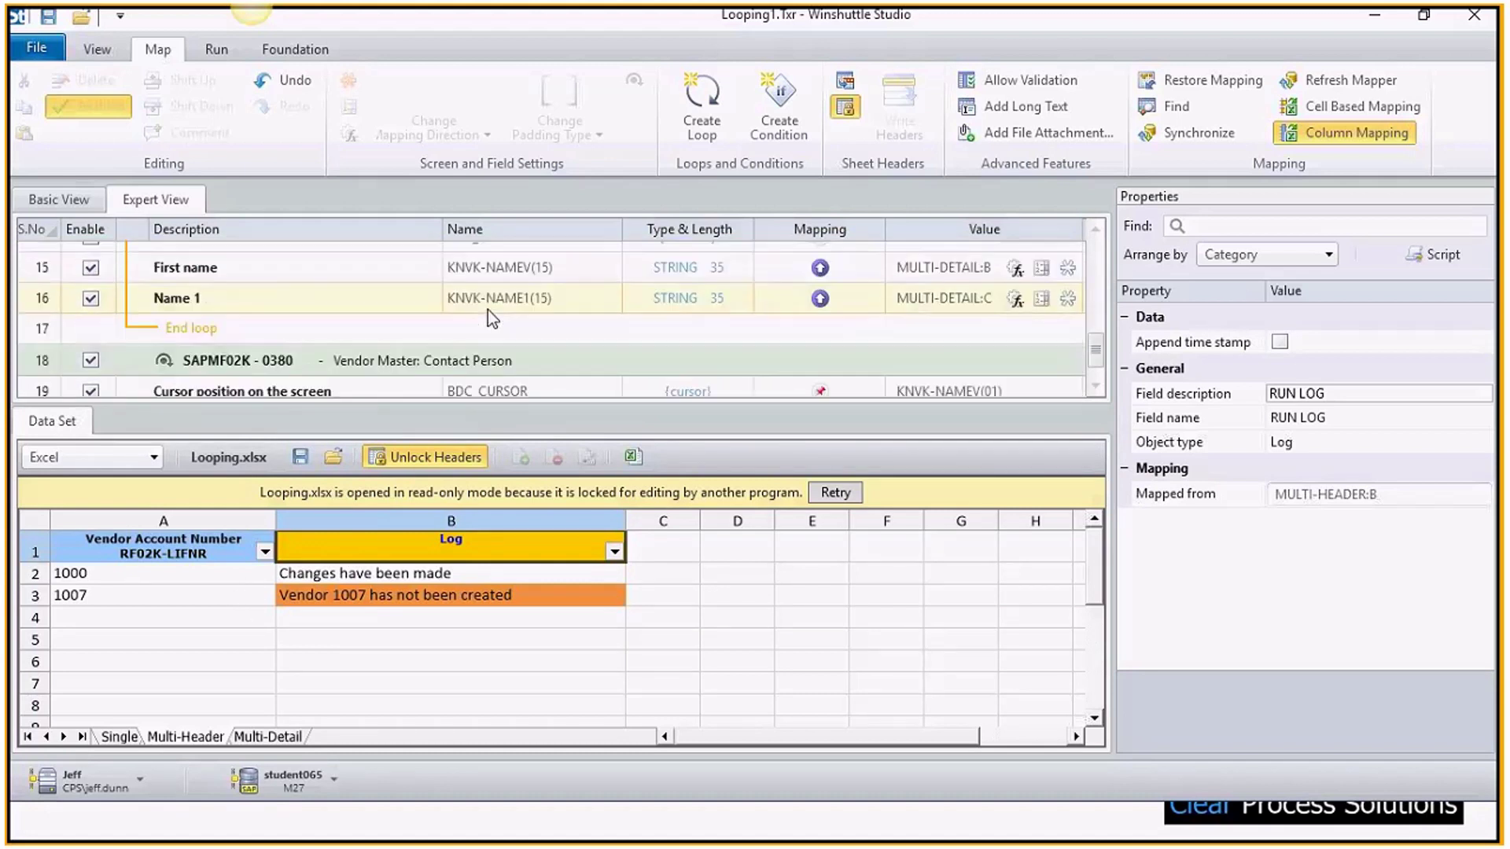
scroll(483, 323, down, 1)
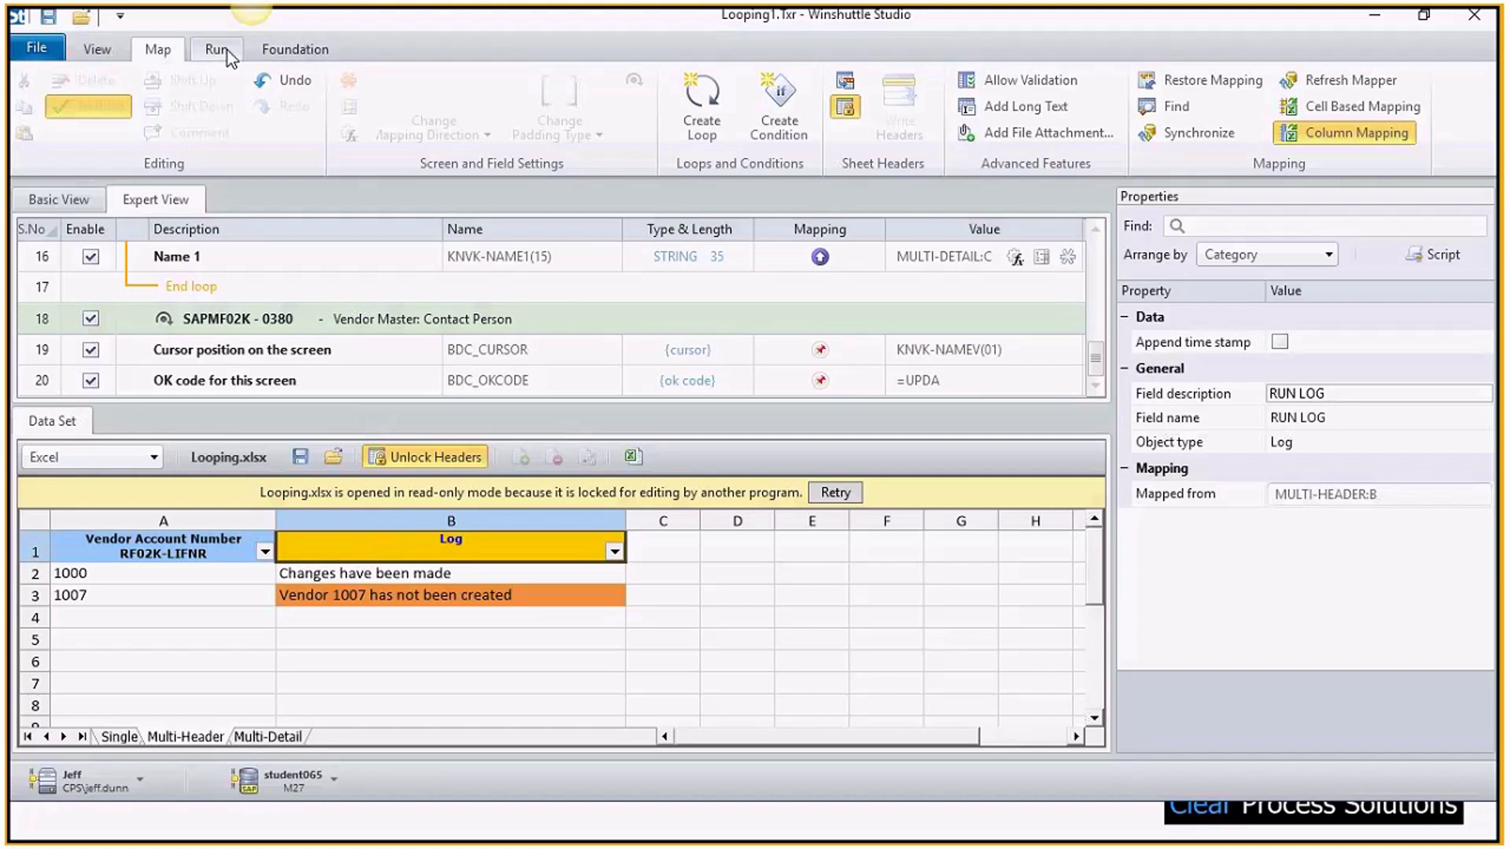
click(269, 735)
click(202, 734)
- Switch to Looping.xlsx in Excel and examine the Single sheet's log entries for both vendor header rows
key(alt+Tab)
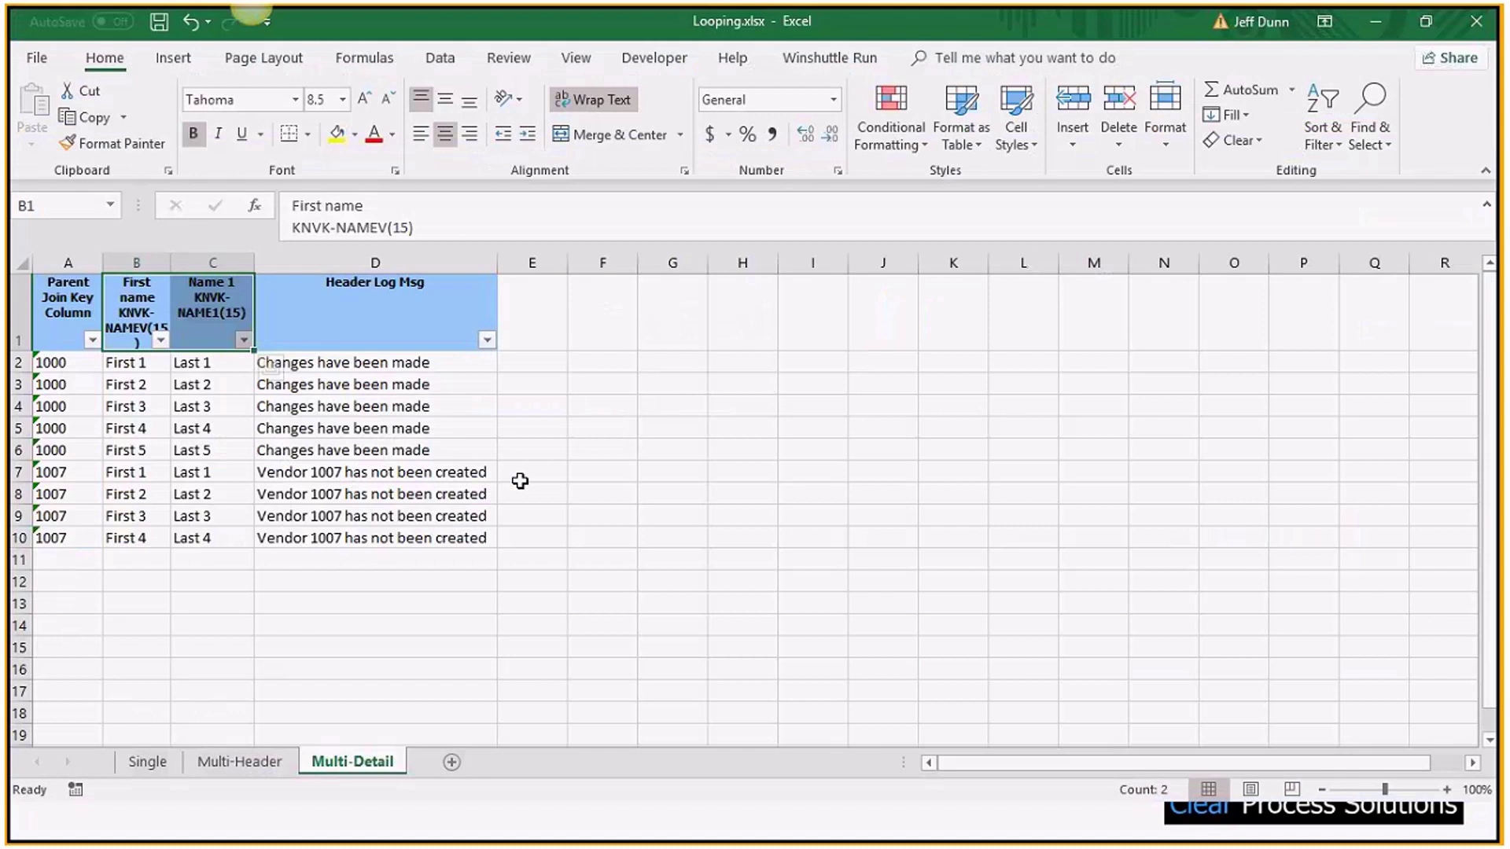
click(148, 763)
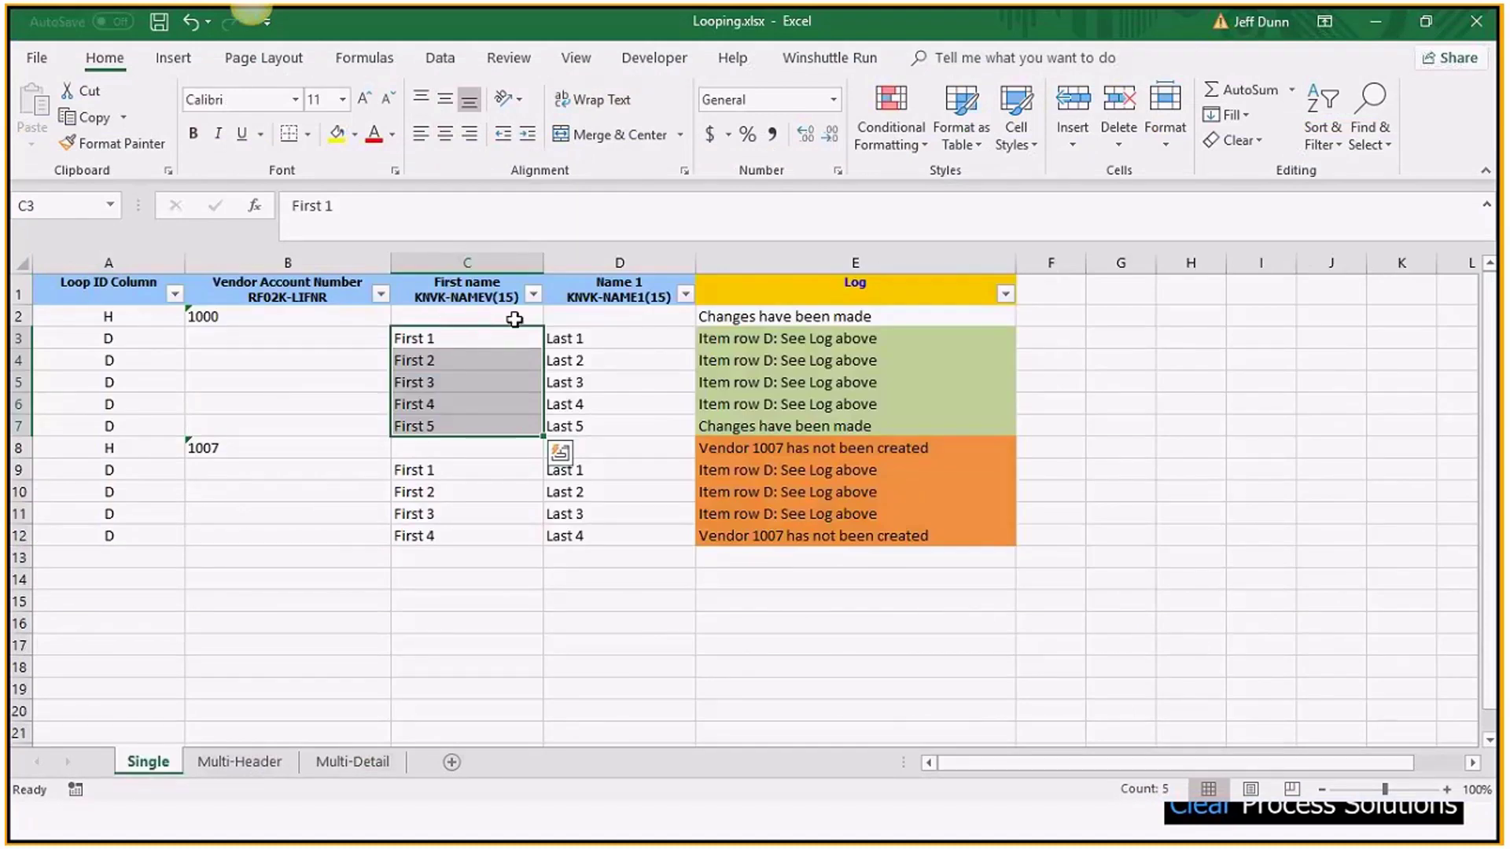
click(588, 317)
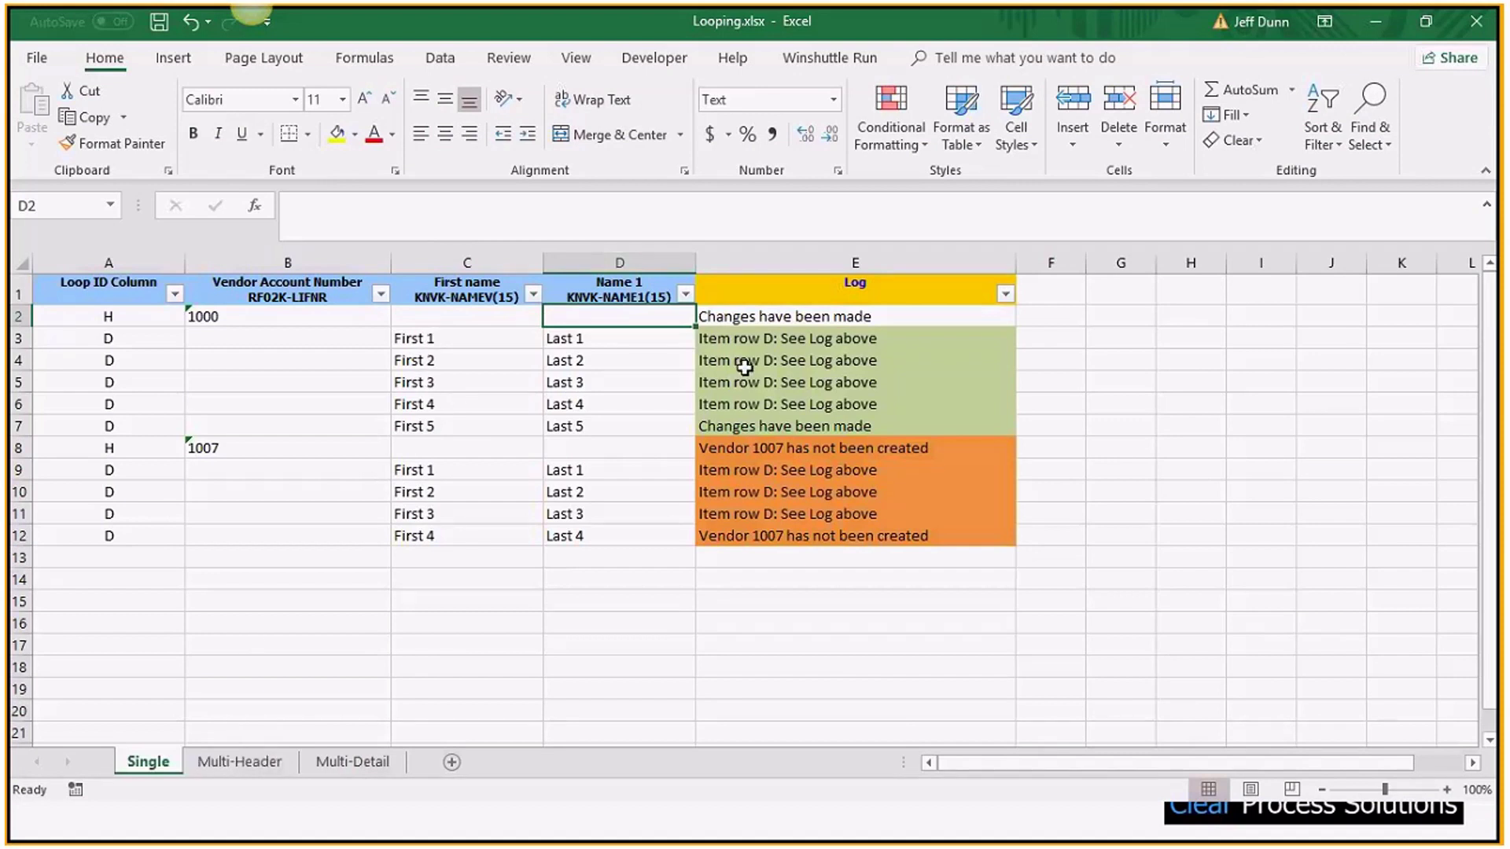
key(Right)
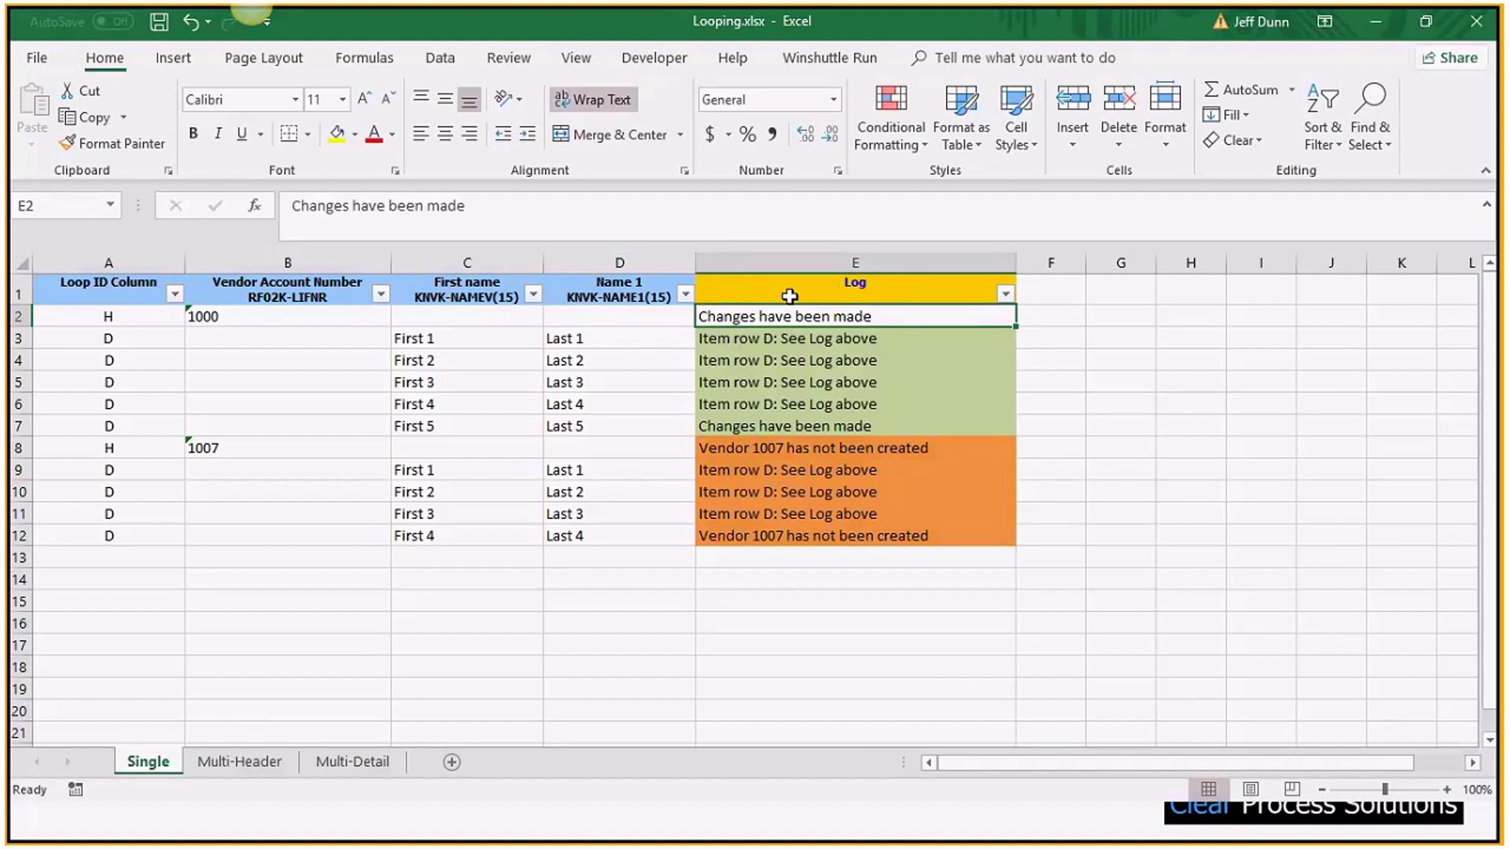
click(790, 453)
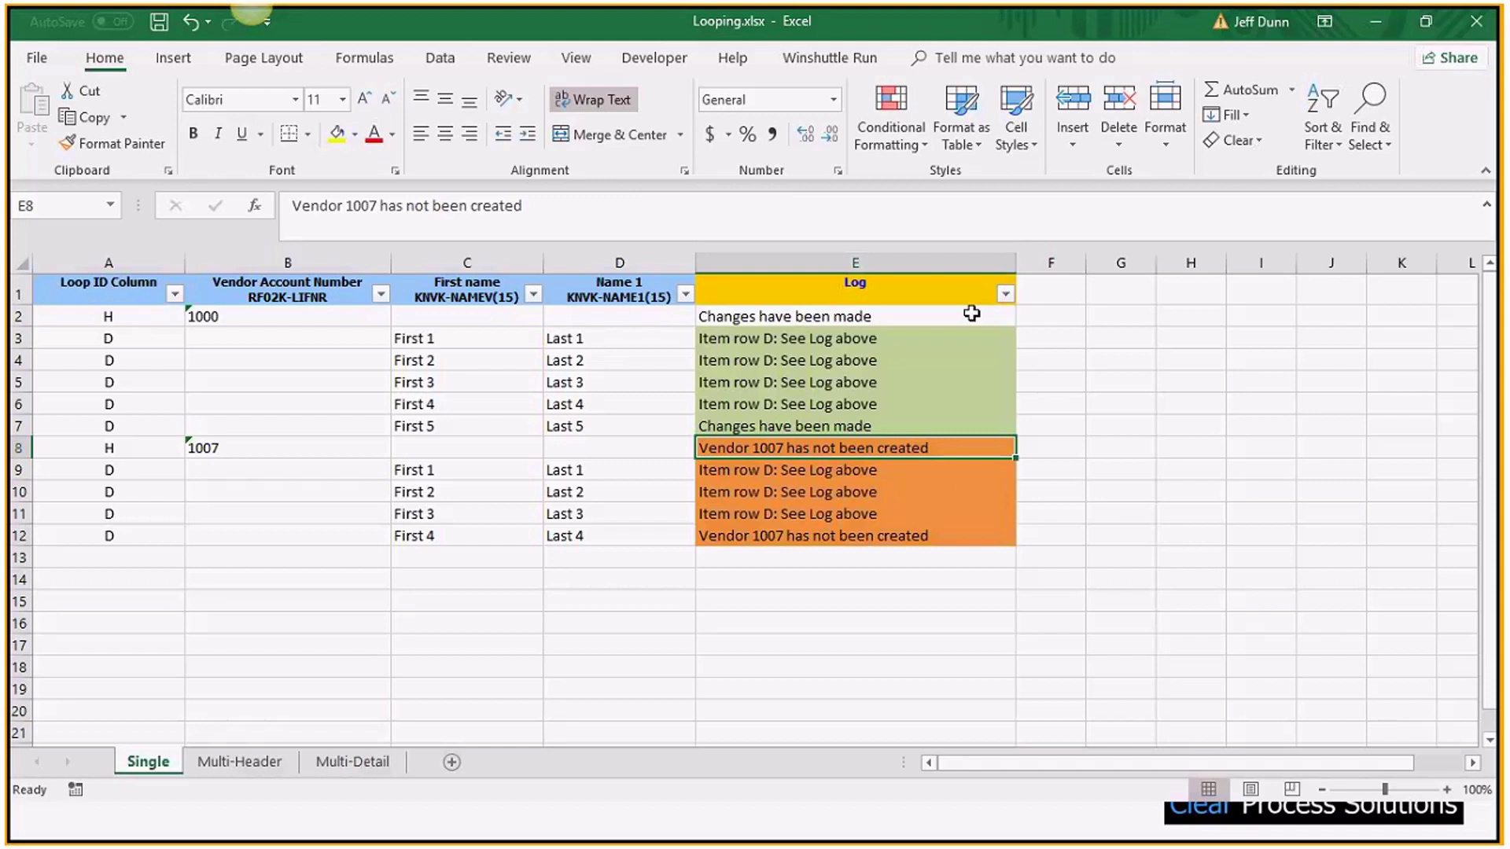
- Filter the Single sheet's Log column by the orange cell color
click(1005, 293)
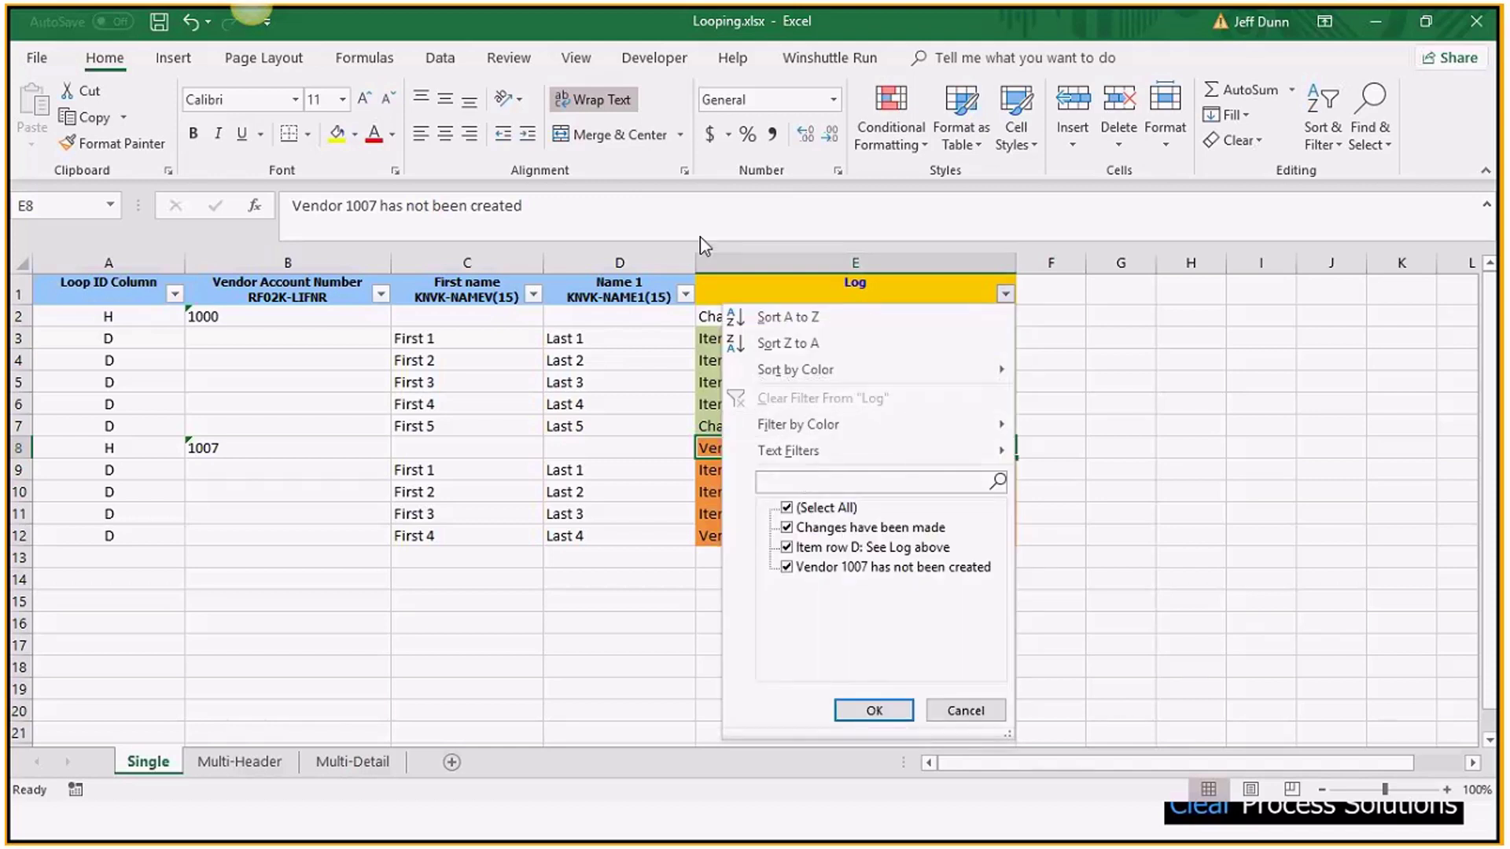
click(783, 426)
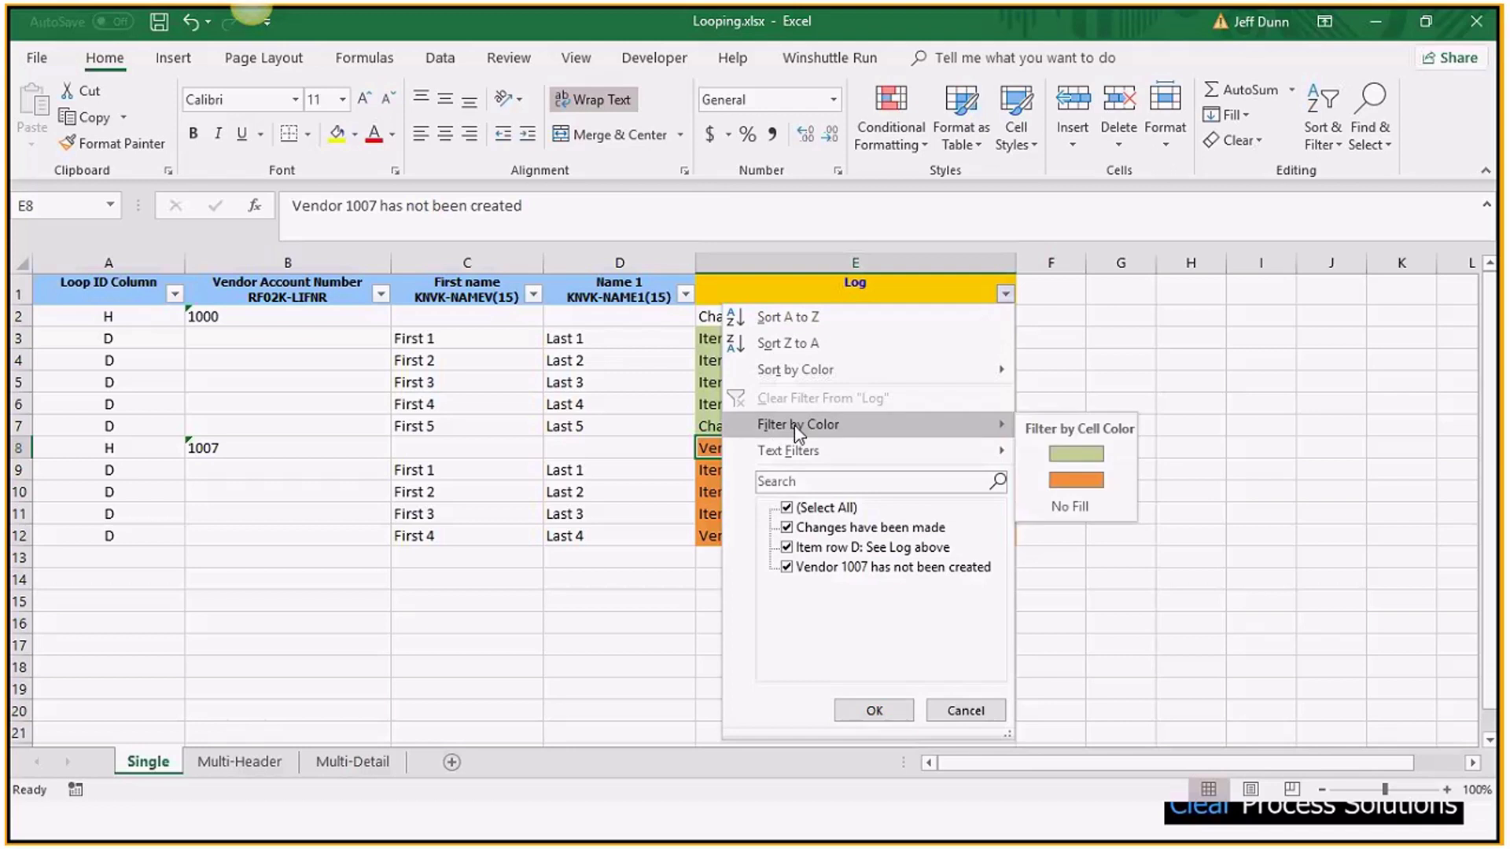
click(1071, 481)
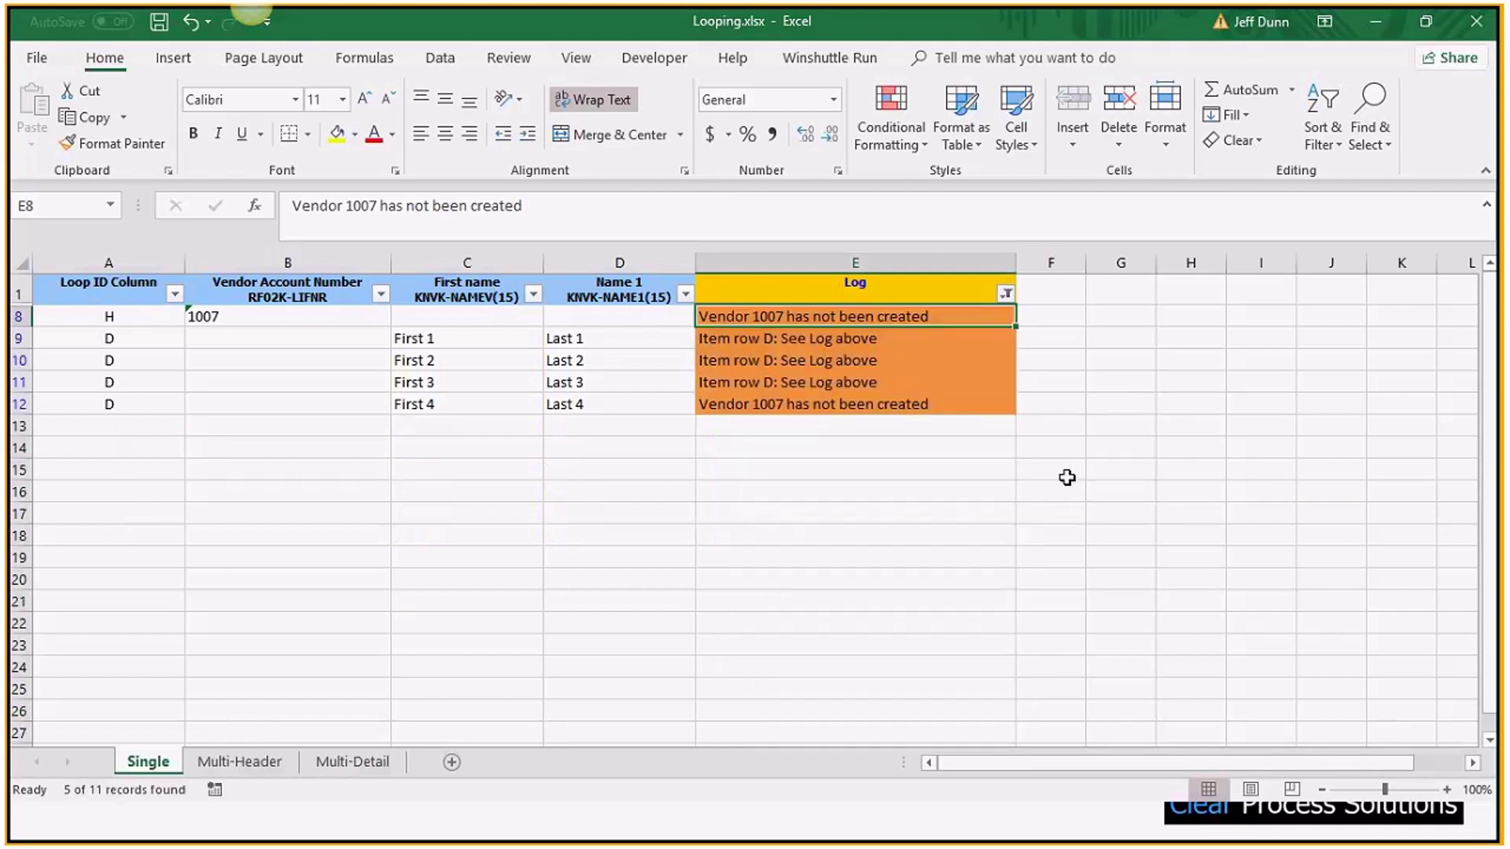
- Reset the Log column filter by selecting all values so that every row is shown
click(1006, 295)
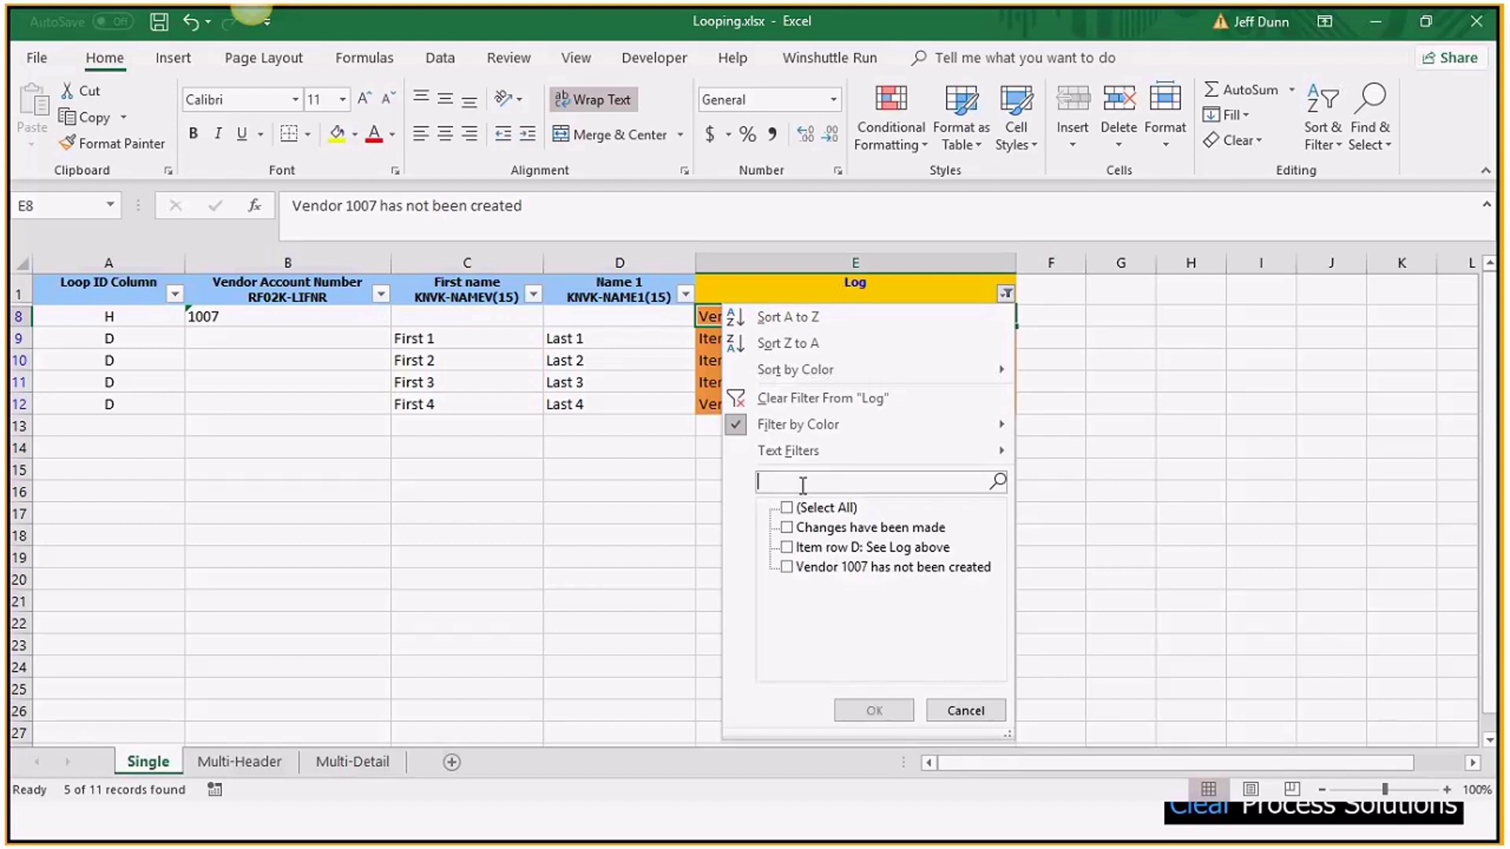
mouse_move(735, 427)
click(787, 507)
click(874, 709)
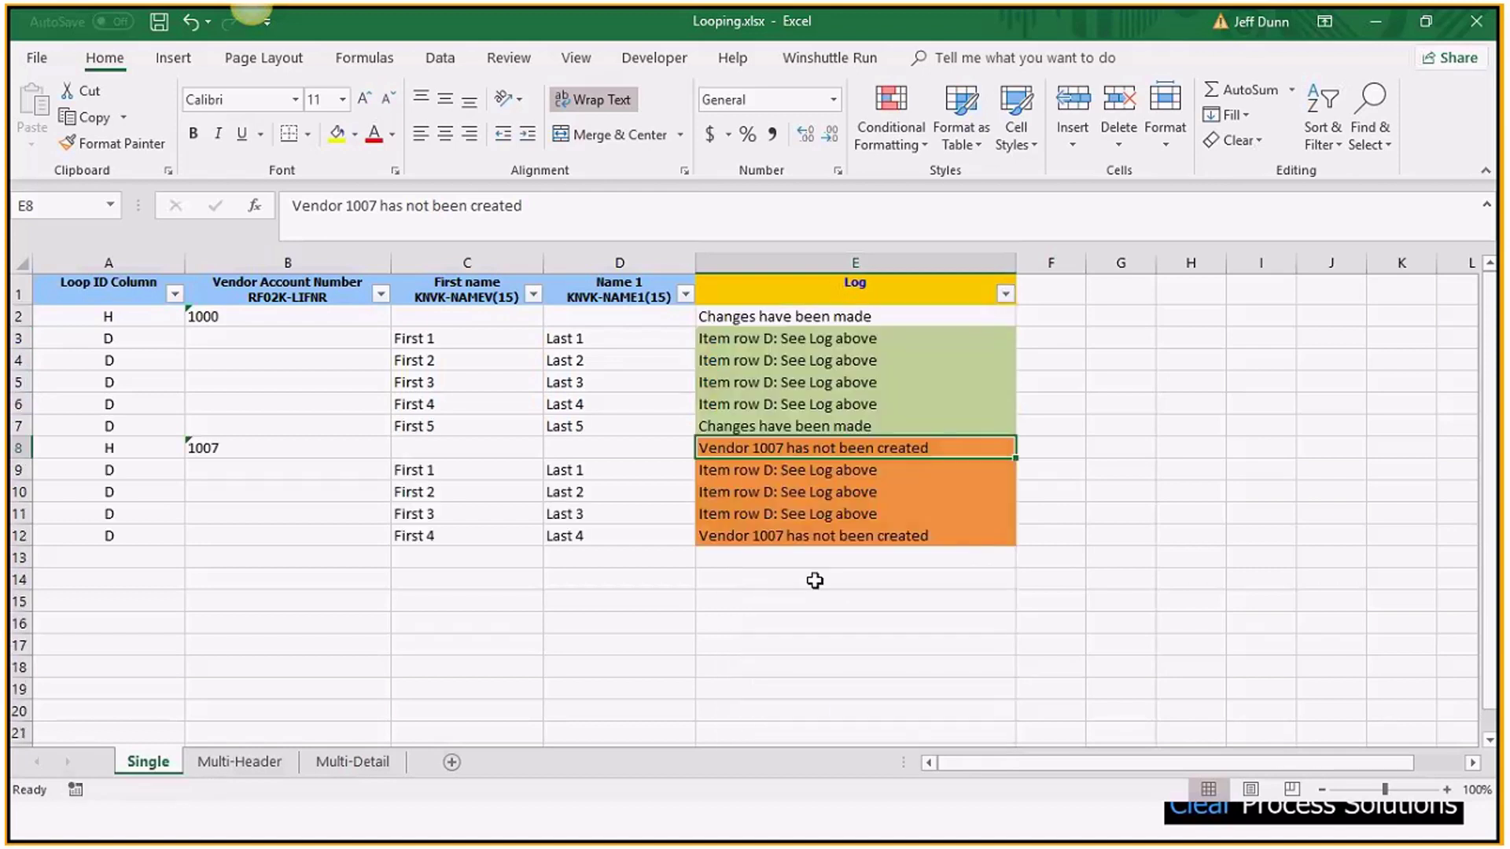
- Compare vendor 1000's header log entry on the Single sheet with the log entries of its detail rows
click(761, 365)
click(719, 340)
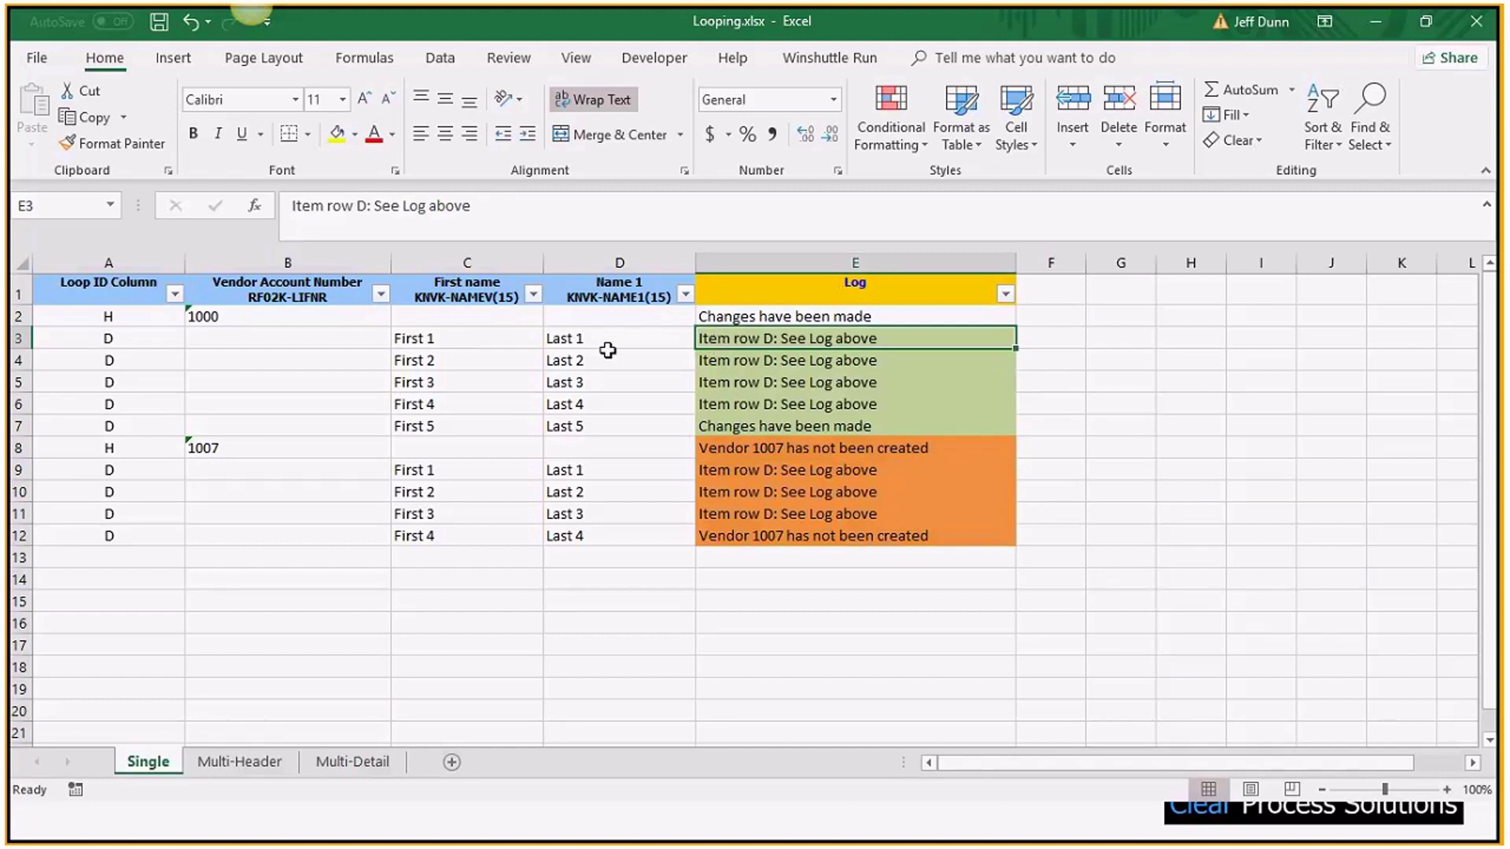
click(721, 427)
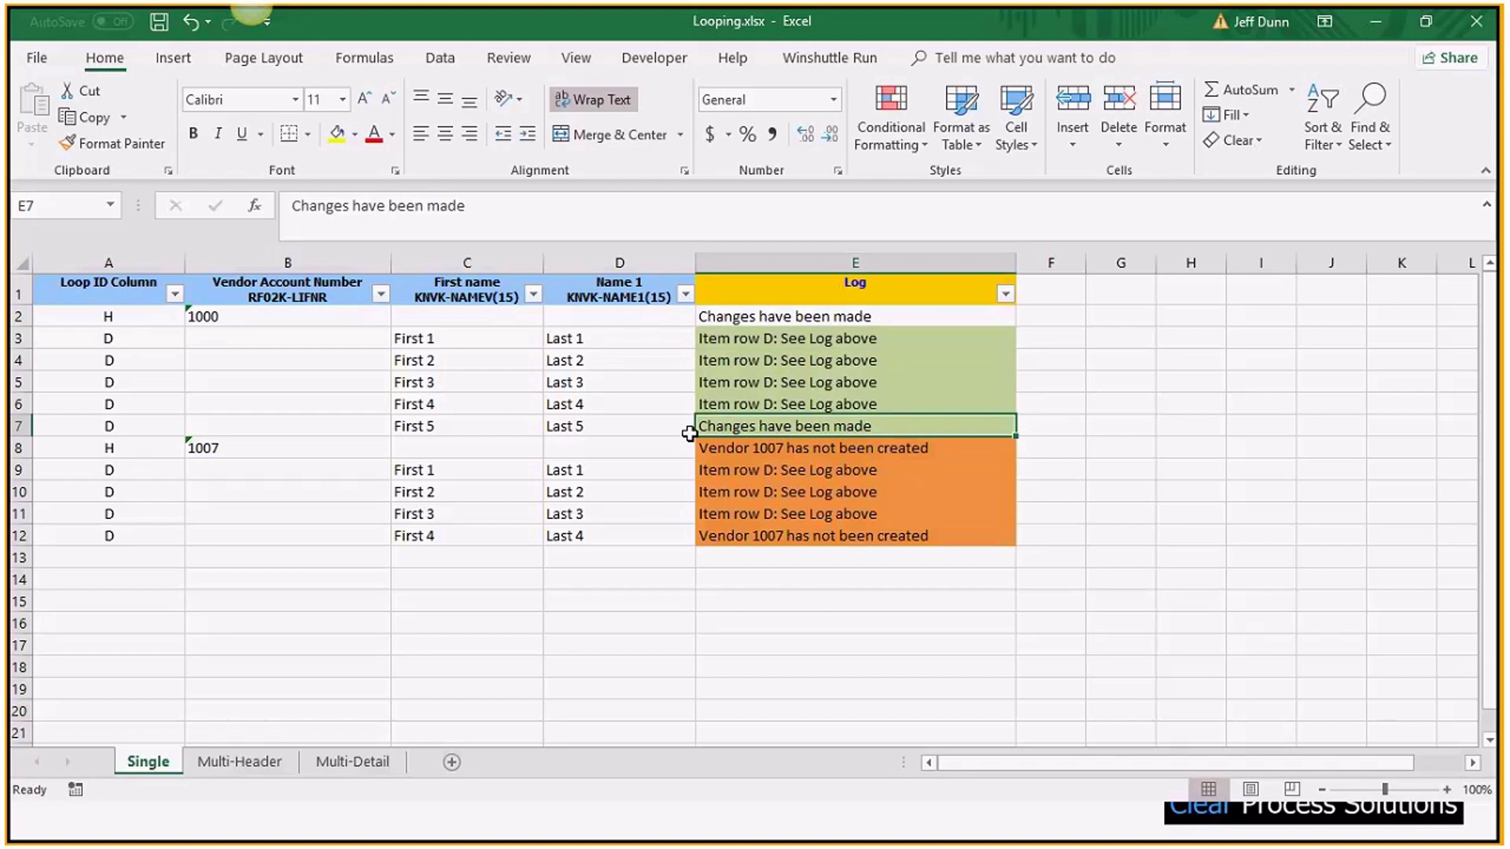
click(759, 318)
click(757, 427)
drag(757, 339, 757, 405)
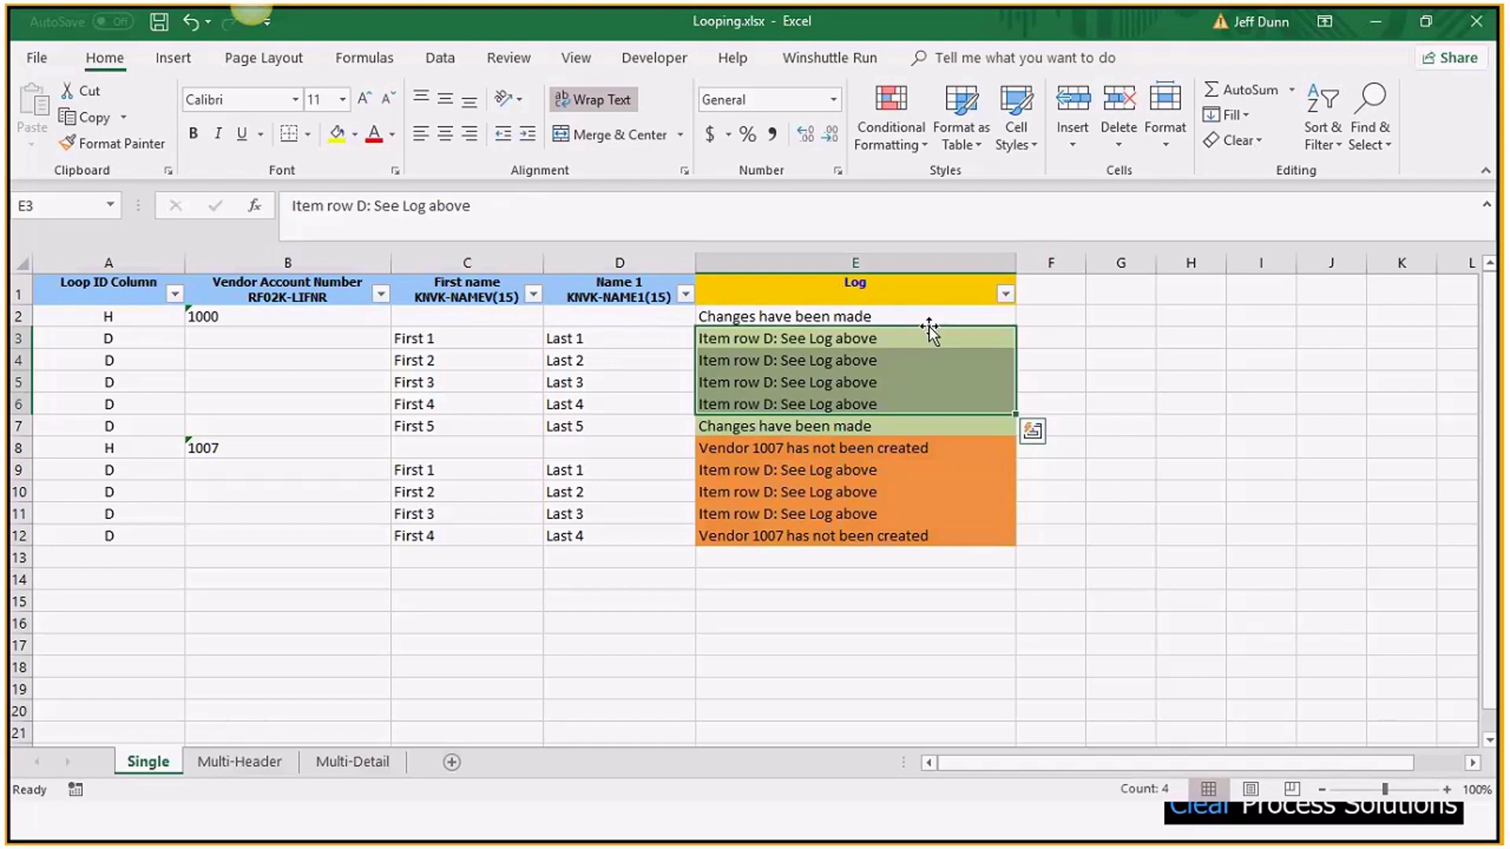
- Filter the Single sheet's Log column to entries containing "has not been created"
click(1005, 294)
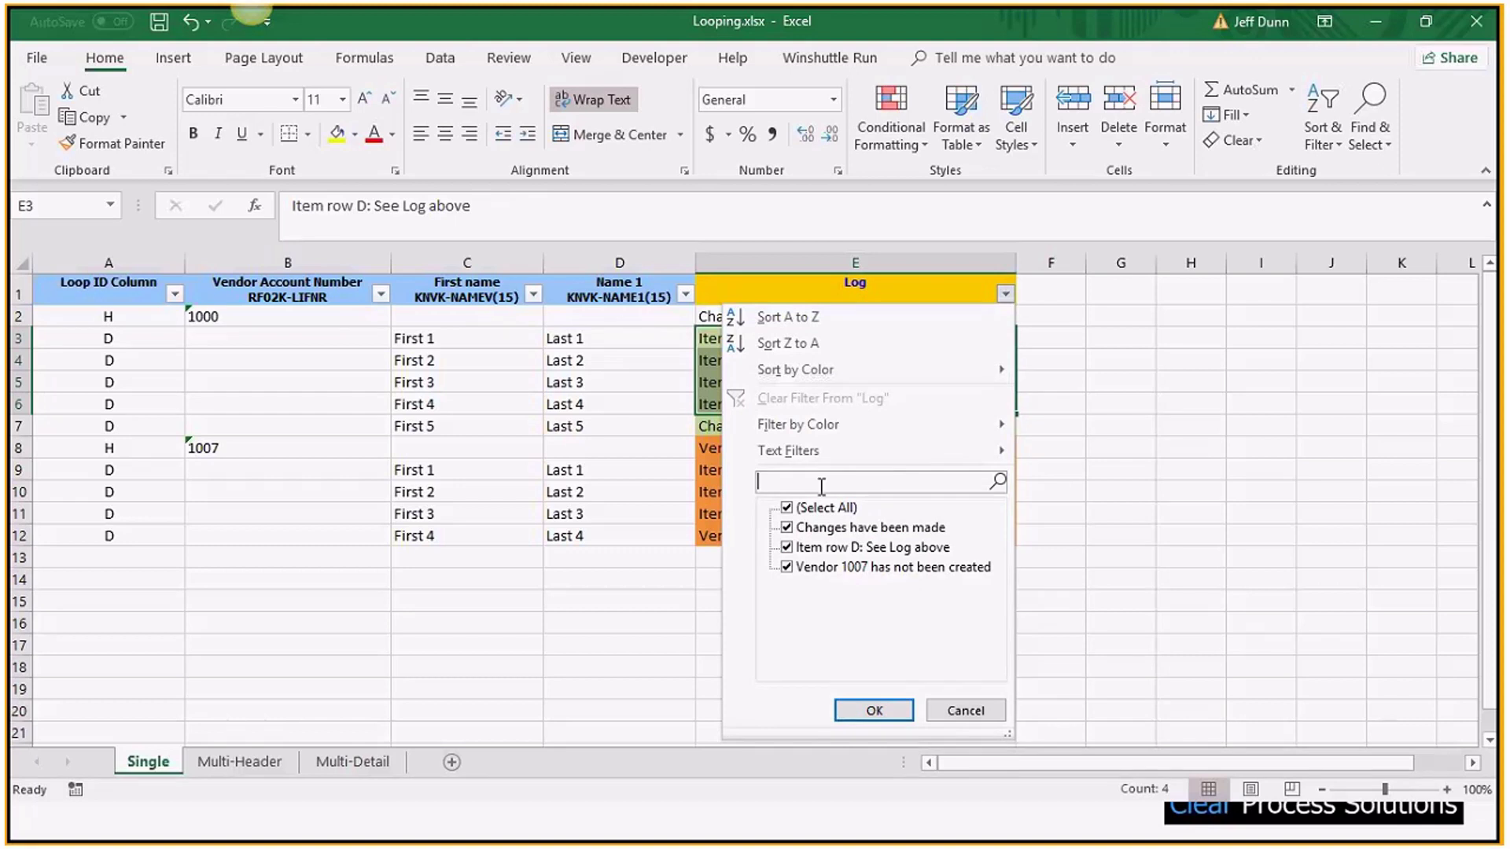
text(has not been created)
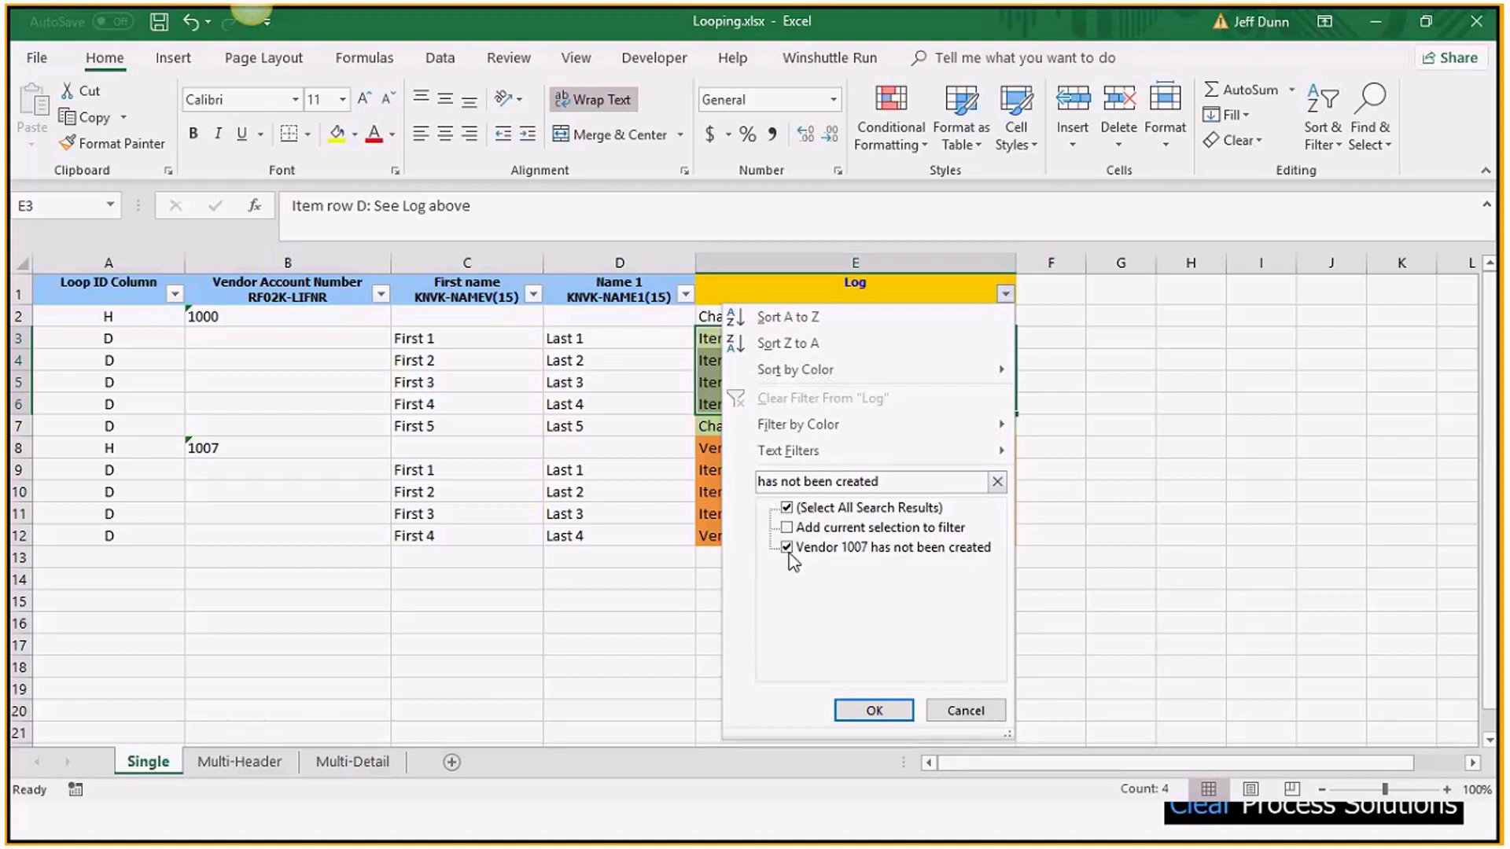
click(877, 710)
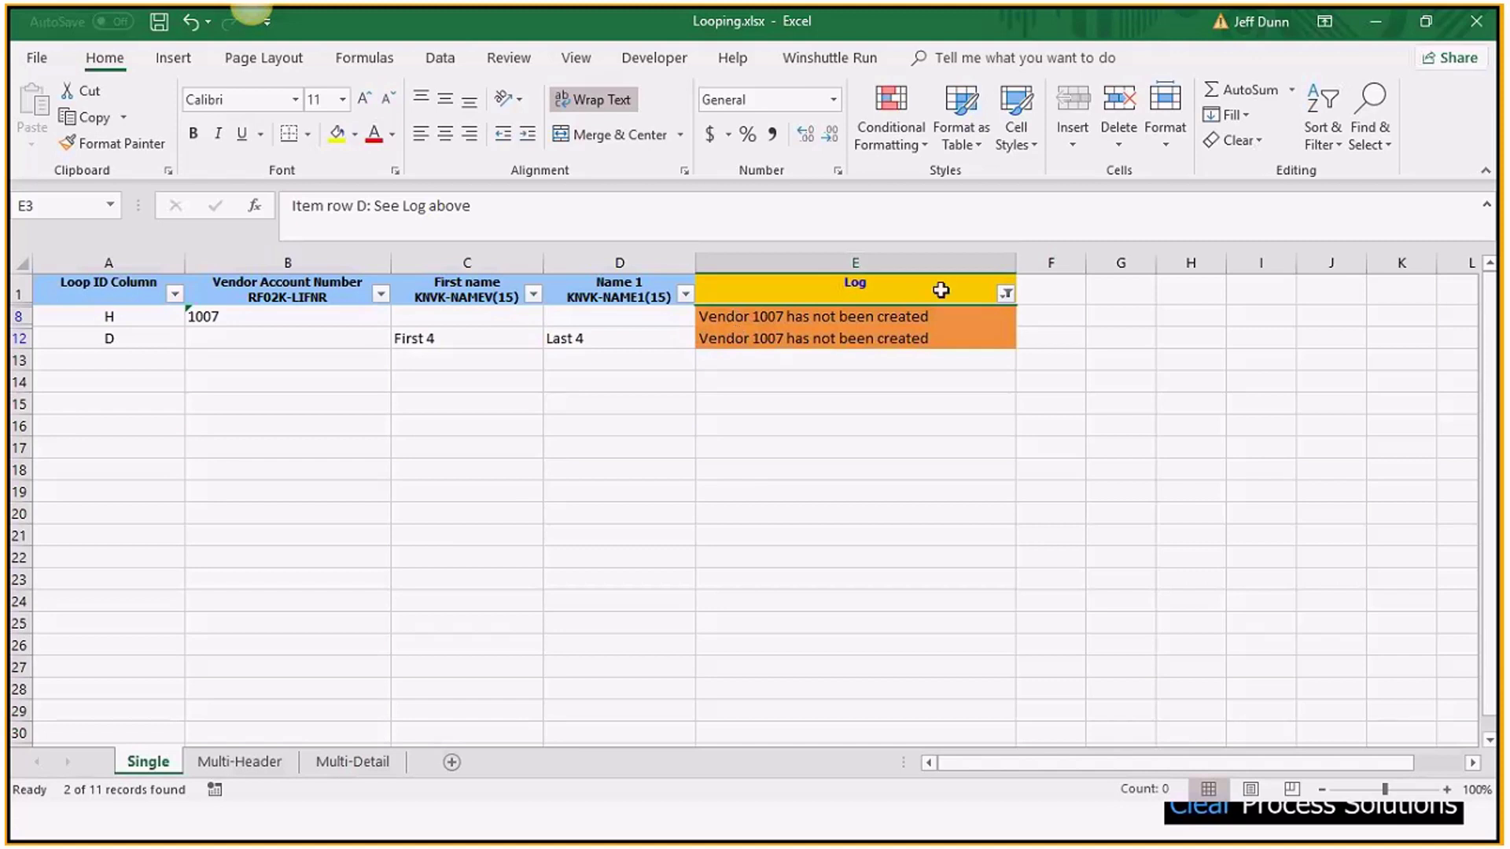
- Replace the text filter on the Single sheet's Log column with a filter by the orange cell color
click(1006, 294)
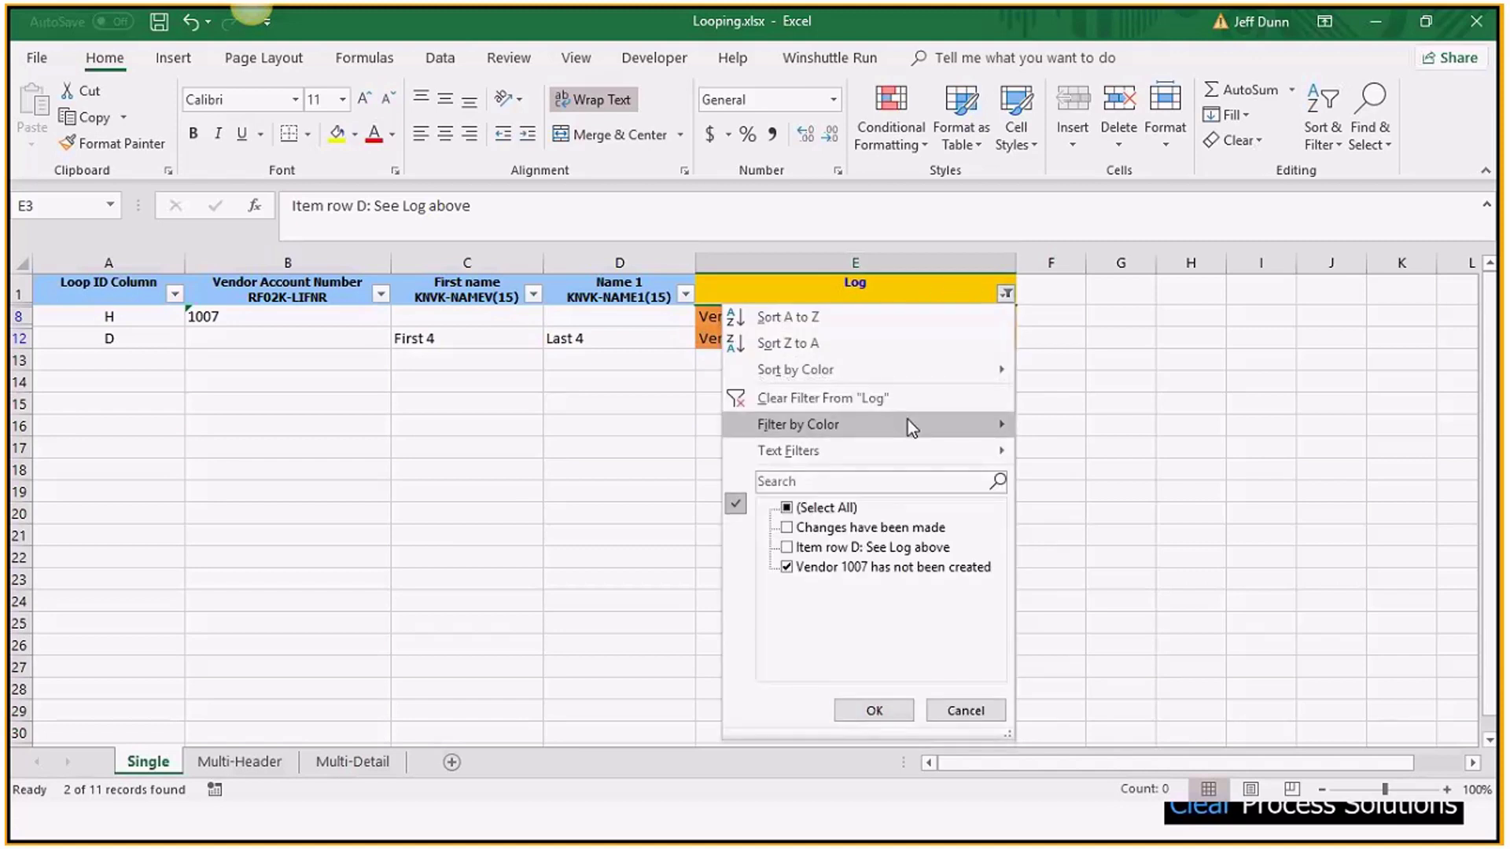
mouse_move(908, 421)
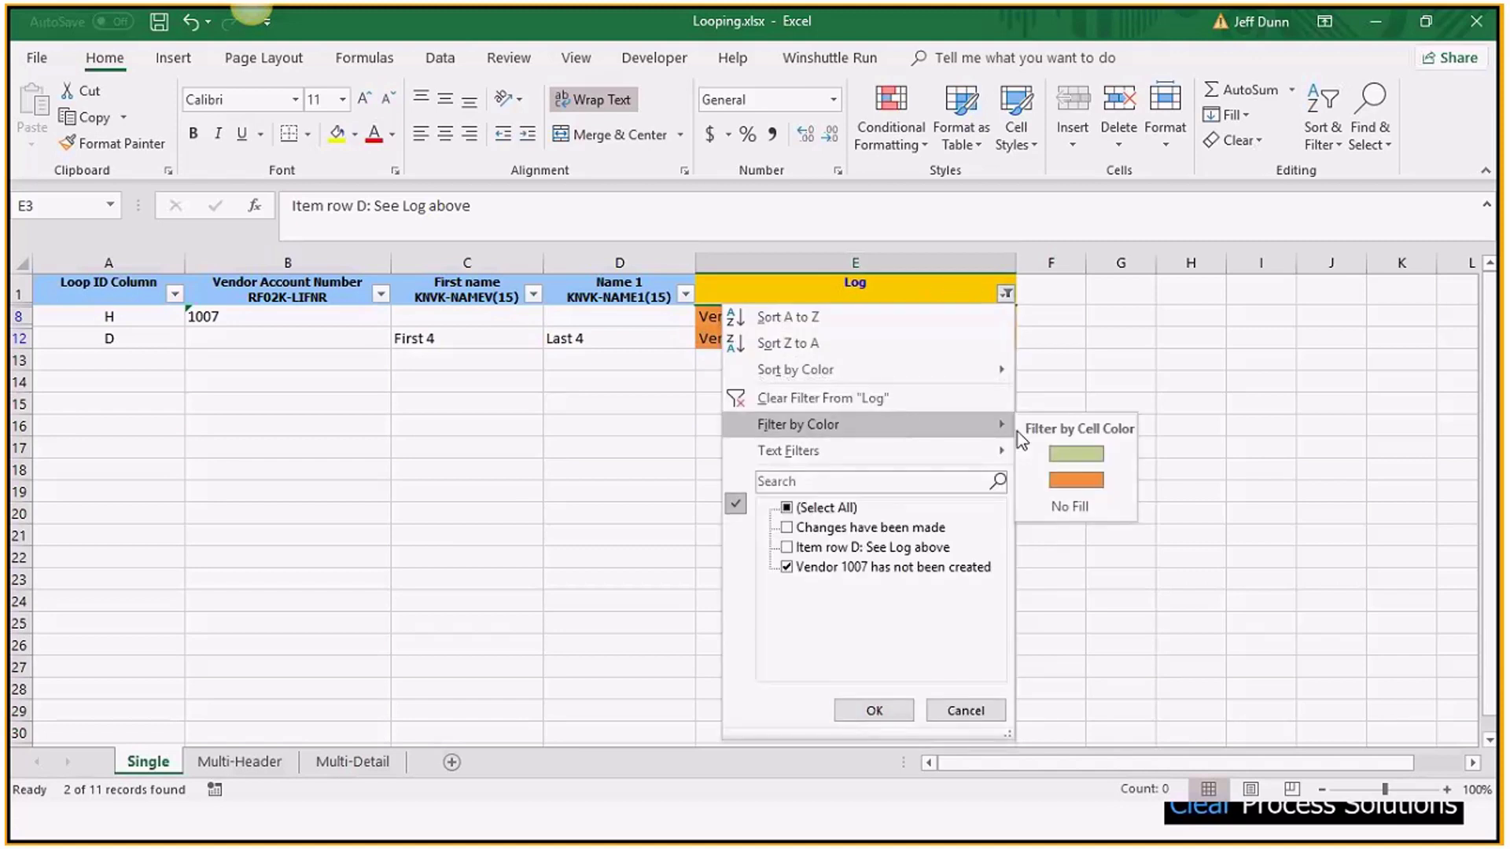
click(1067, 482)
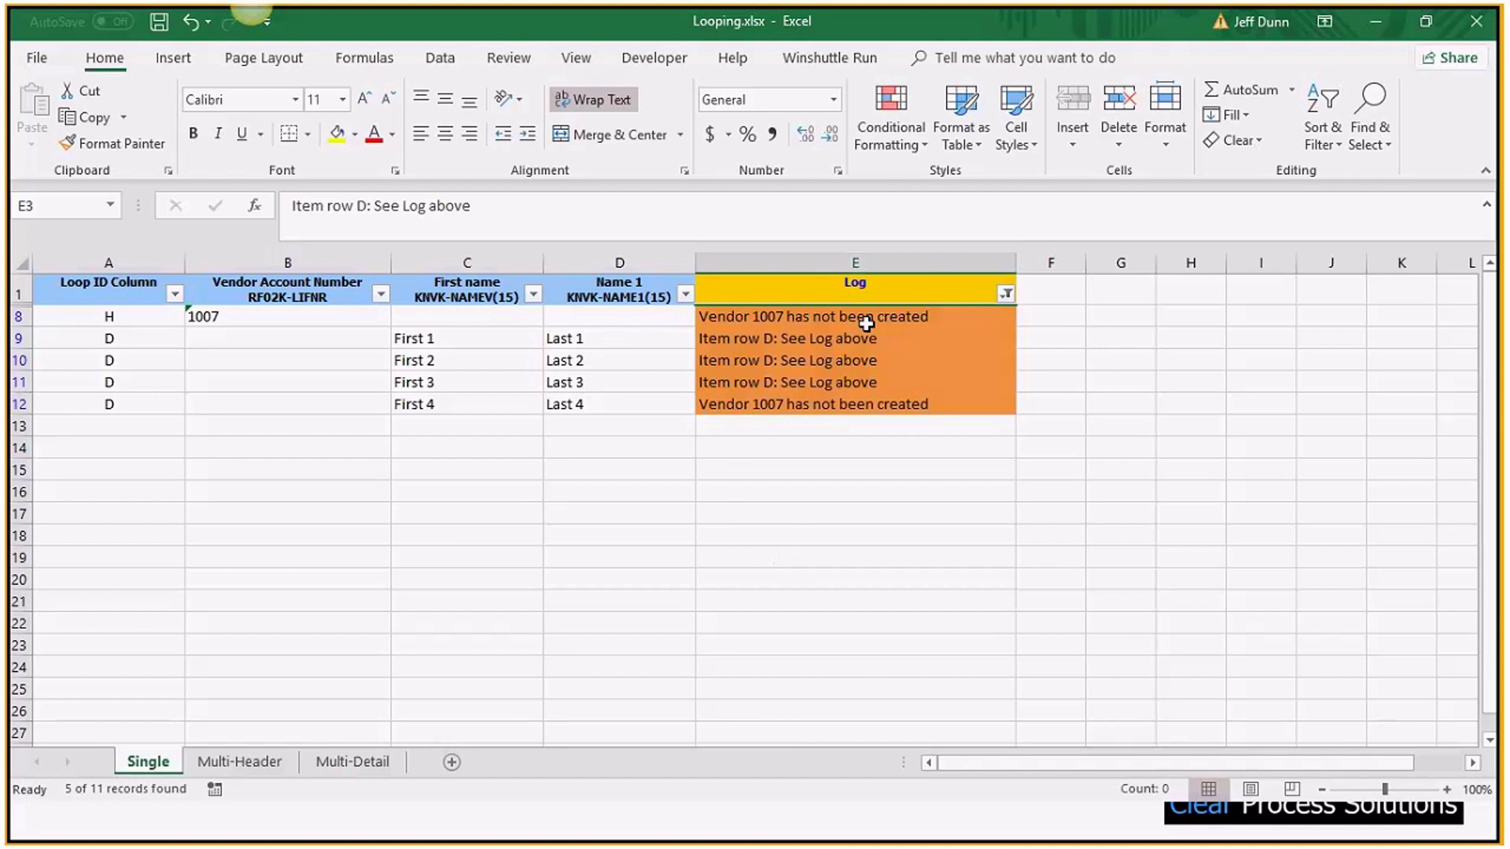
- Compare the log entries of the two vendors on the Multi-Header sheet
click(240, 762)
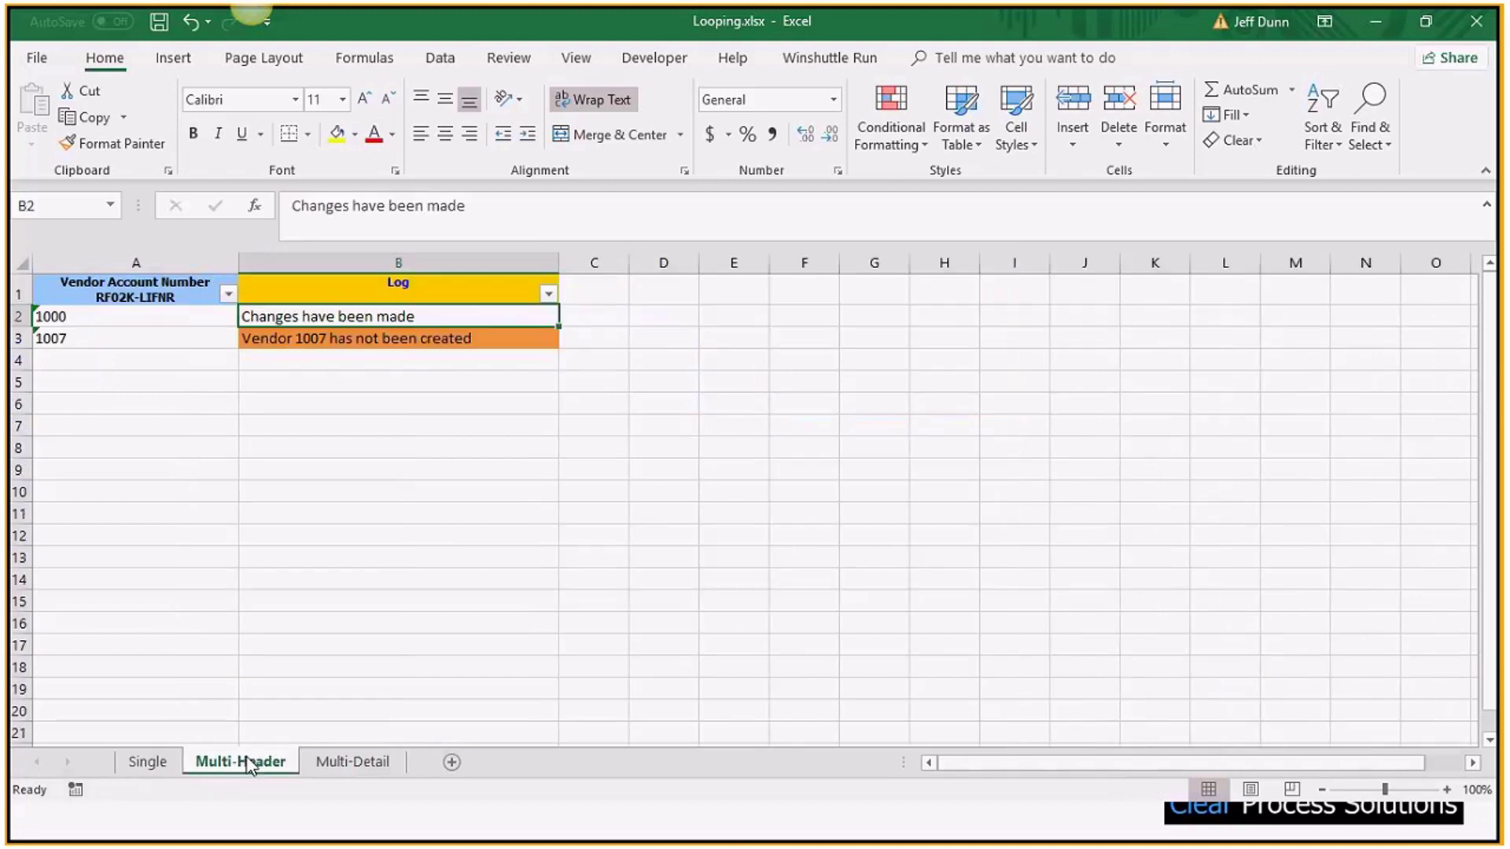
click(294, 341)
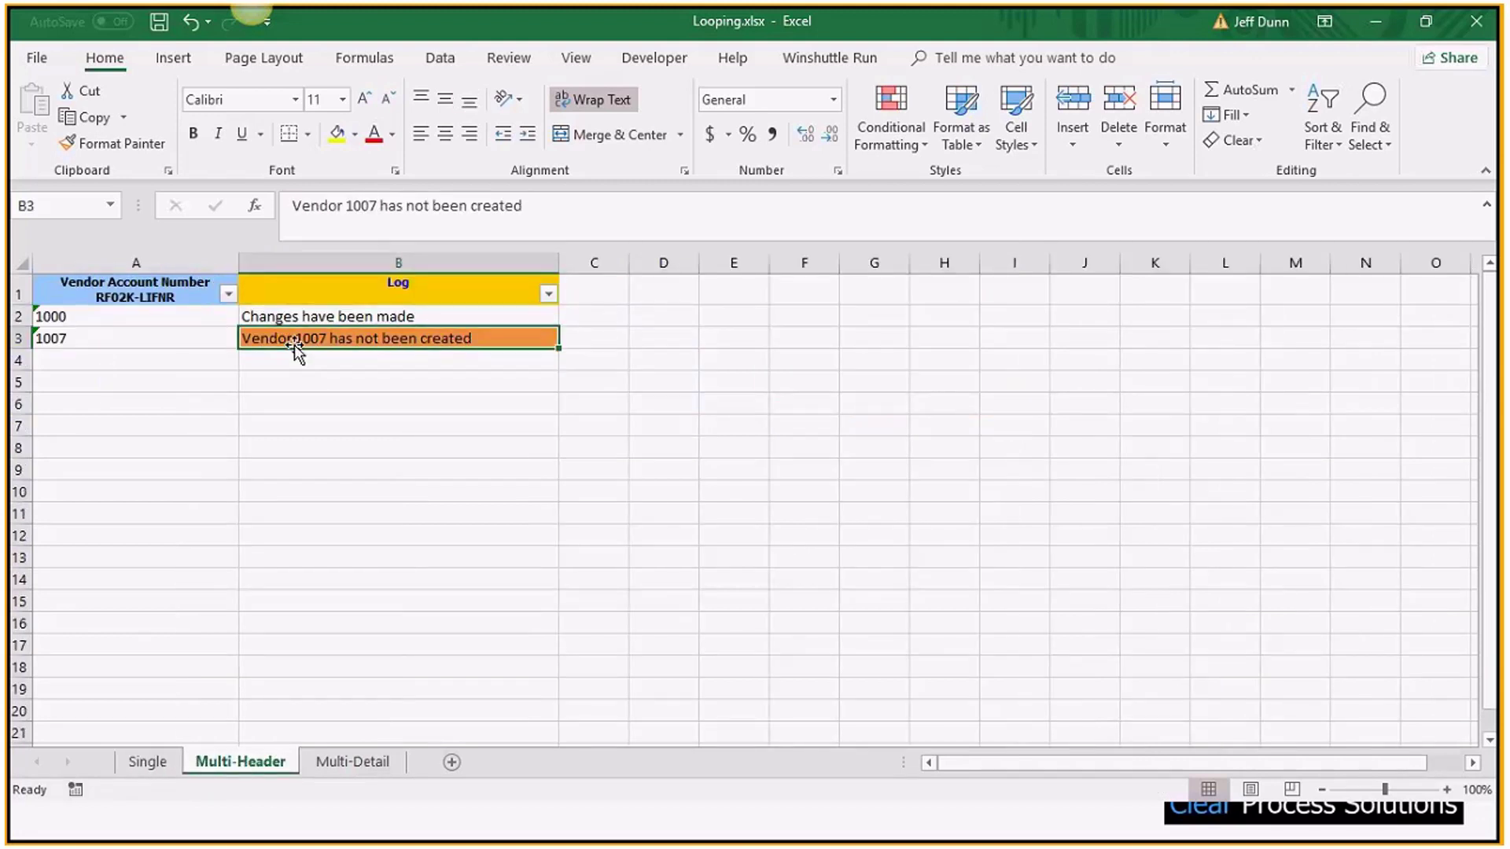
click(297, 319)
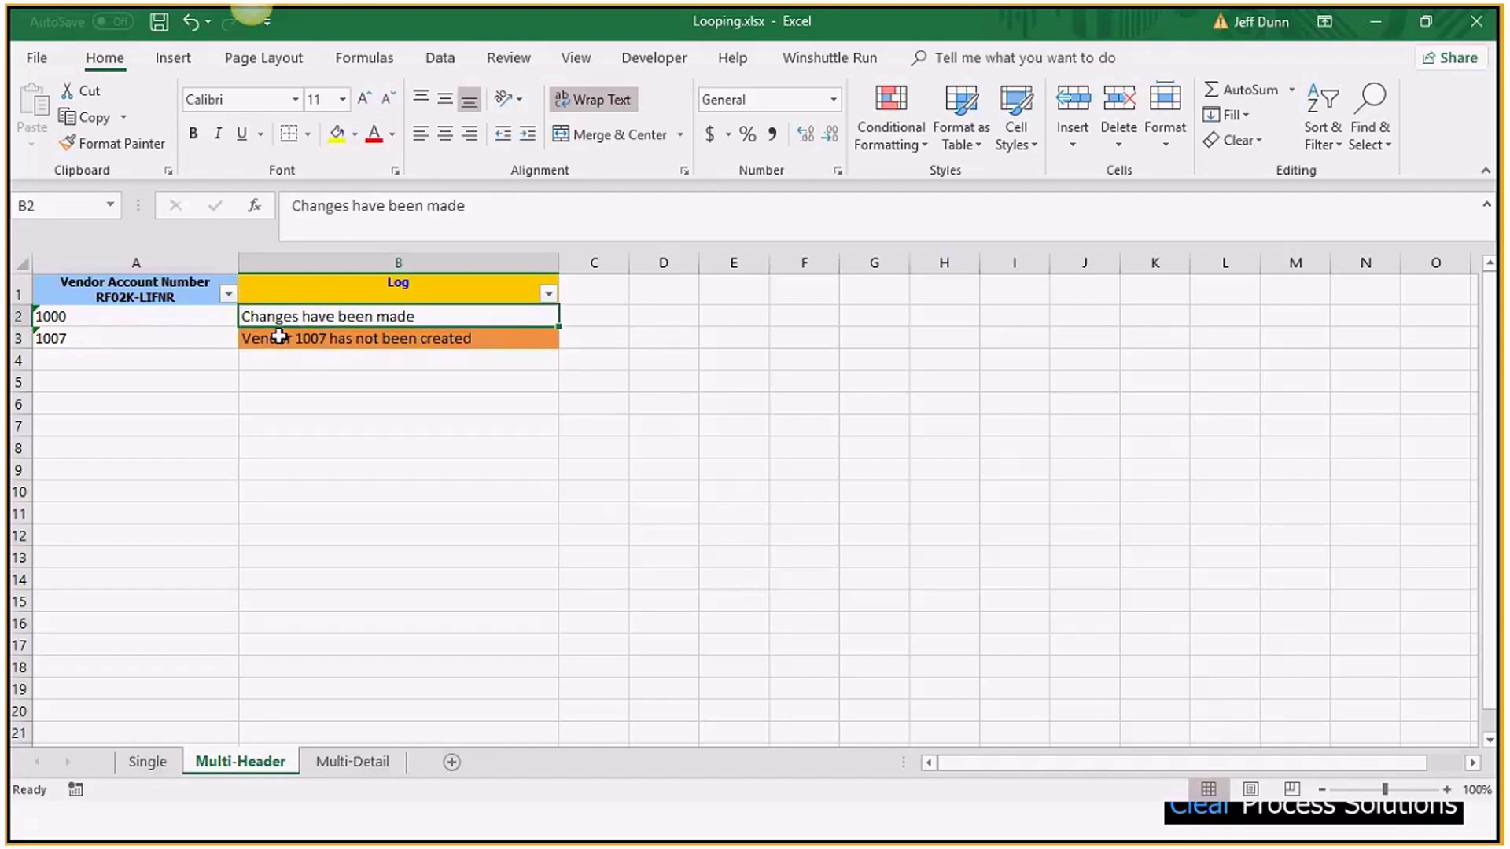
- Examine how the Multi-Detail sheet's Header Log Msg formulas use the Parent Join Key Column to look up the Multi-Header log
click(346, 761)
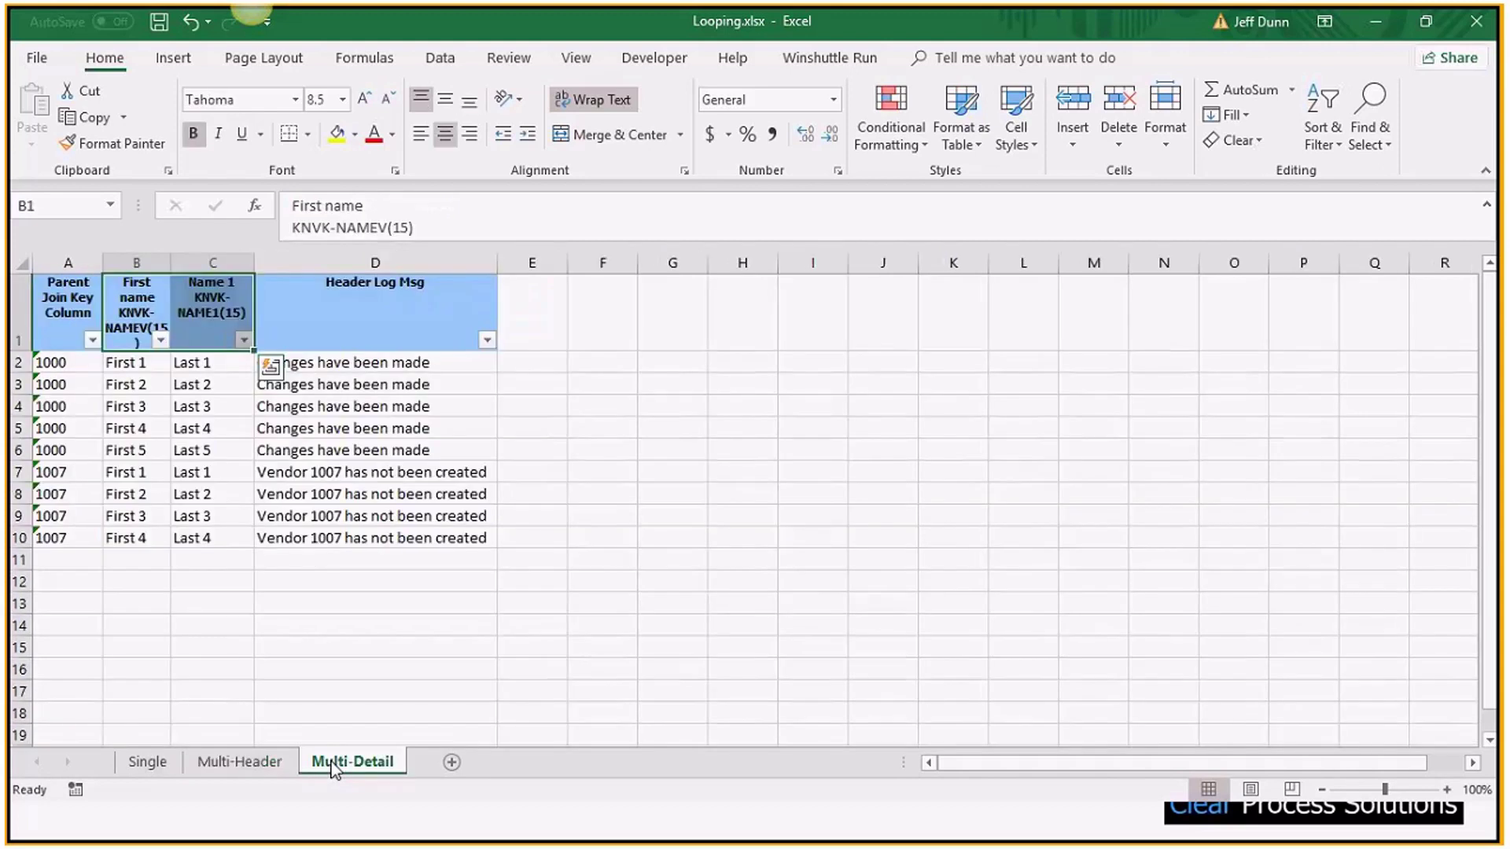
click(328, 363)
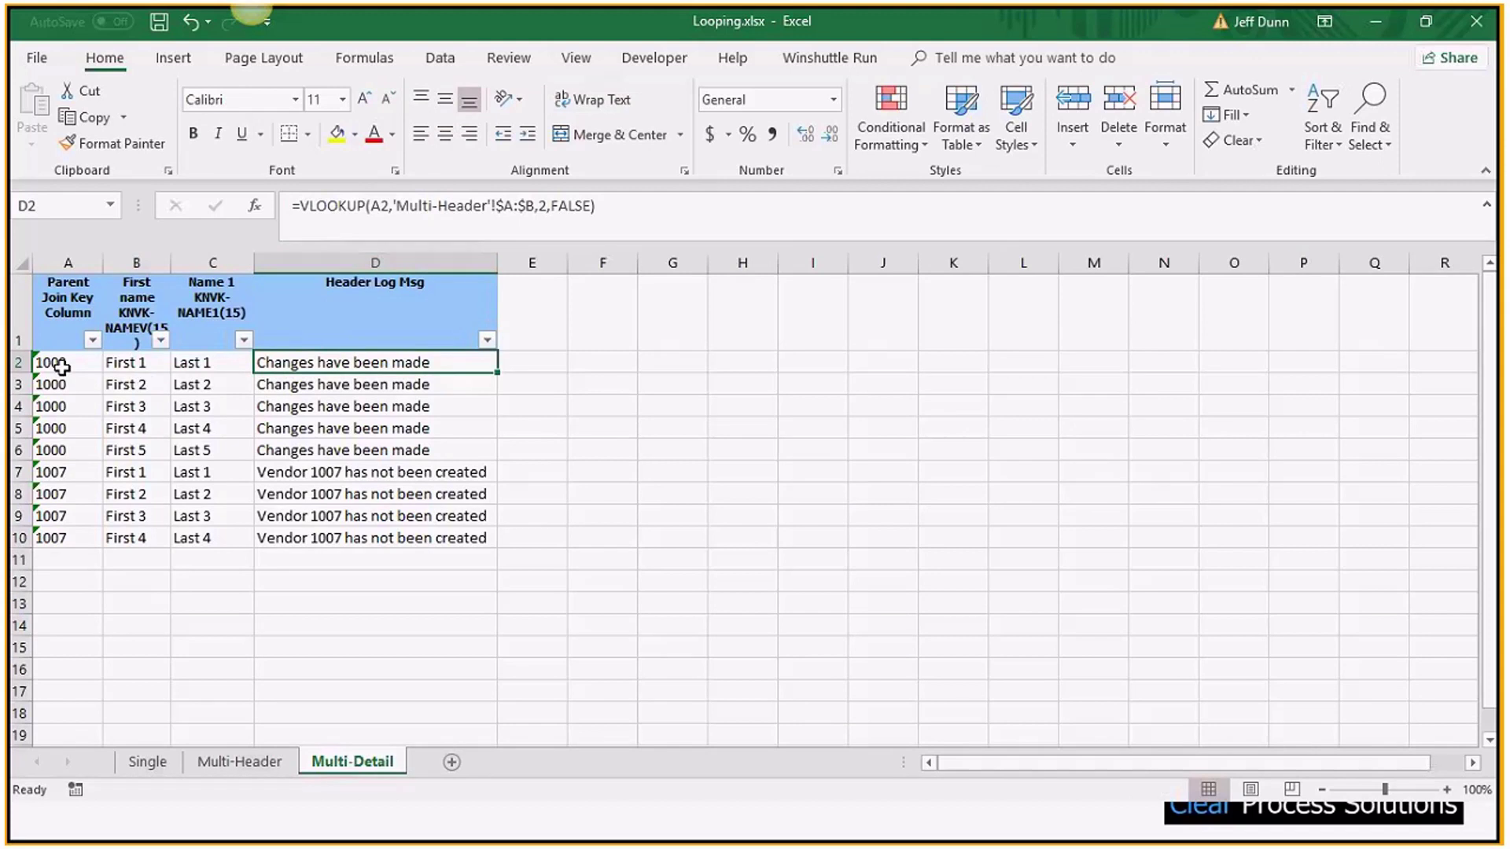
drag(61, 367, 79, 547)
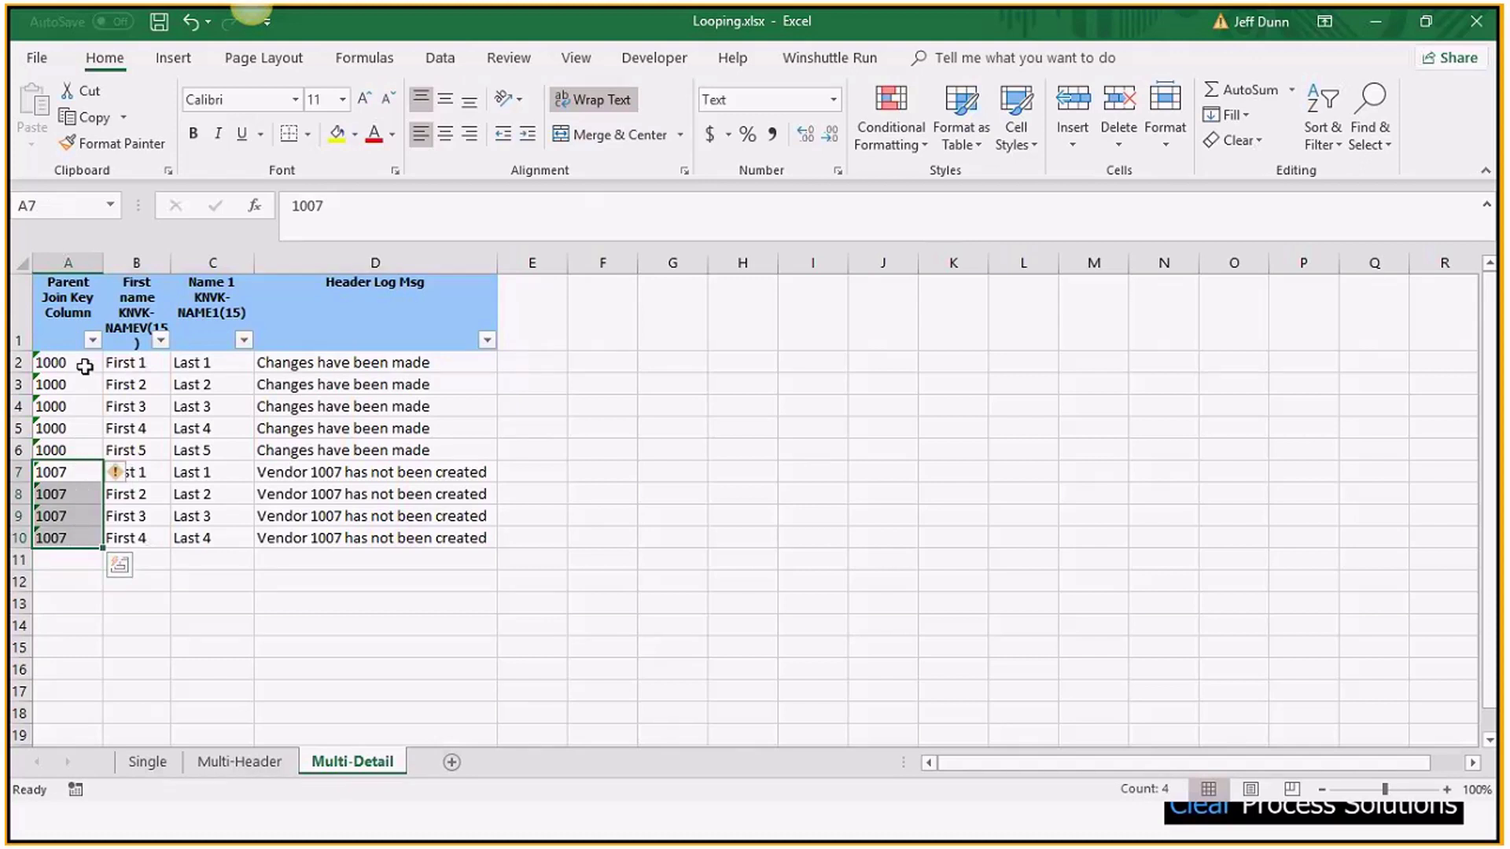
click(305, 474)
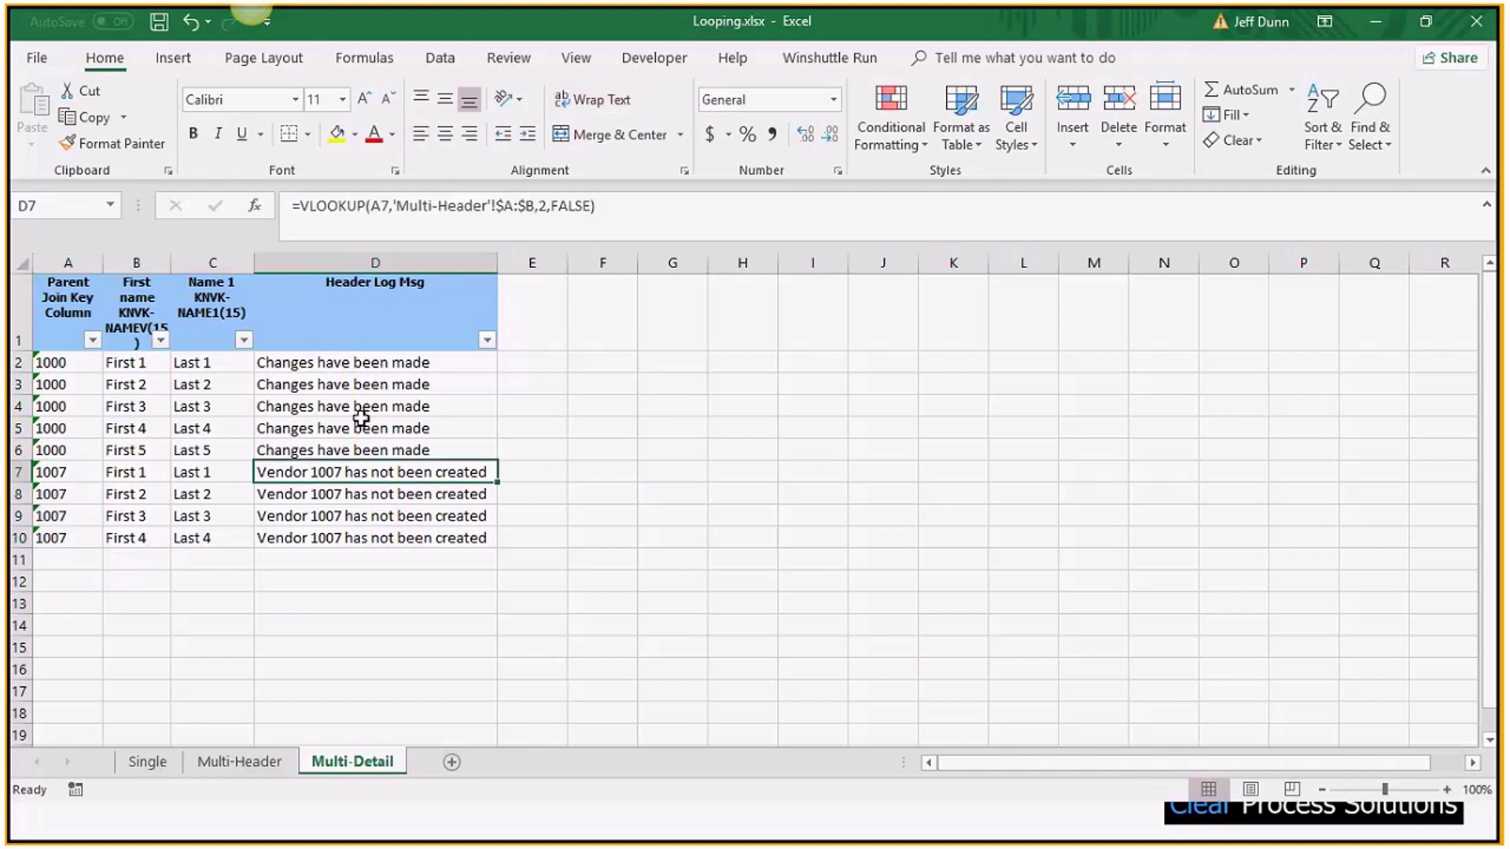
- Filter the Multi-Detail sheet's Header Log Msg column to entries containing "has not been created" and inspect the first filtered row's formula
click(487, 340)
click(297, 534)
text(ha)
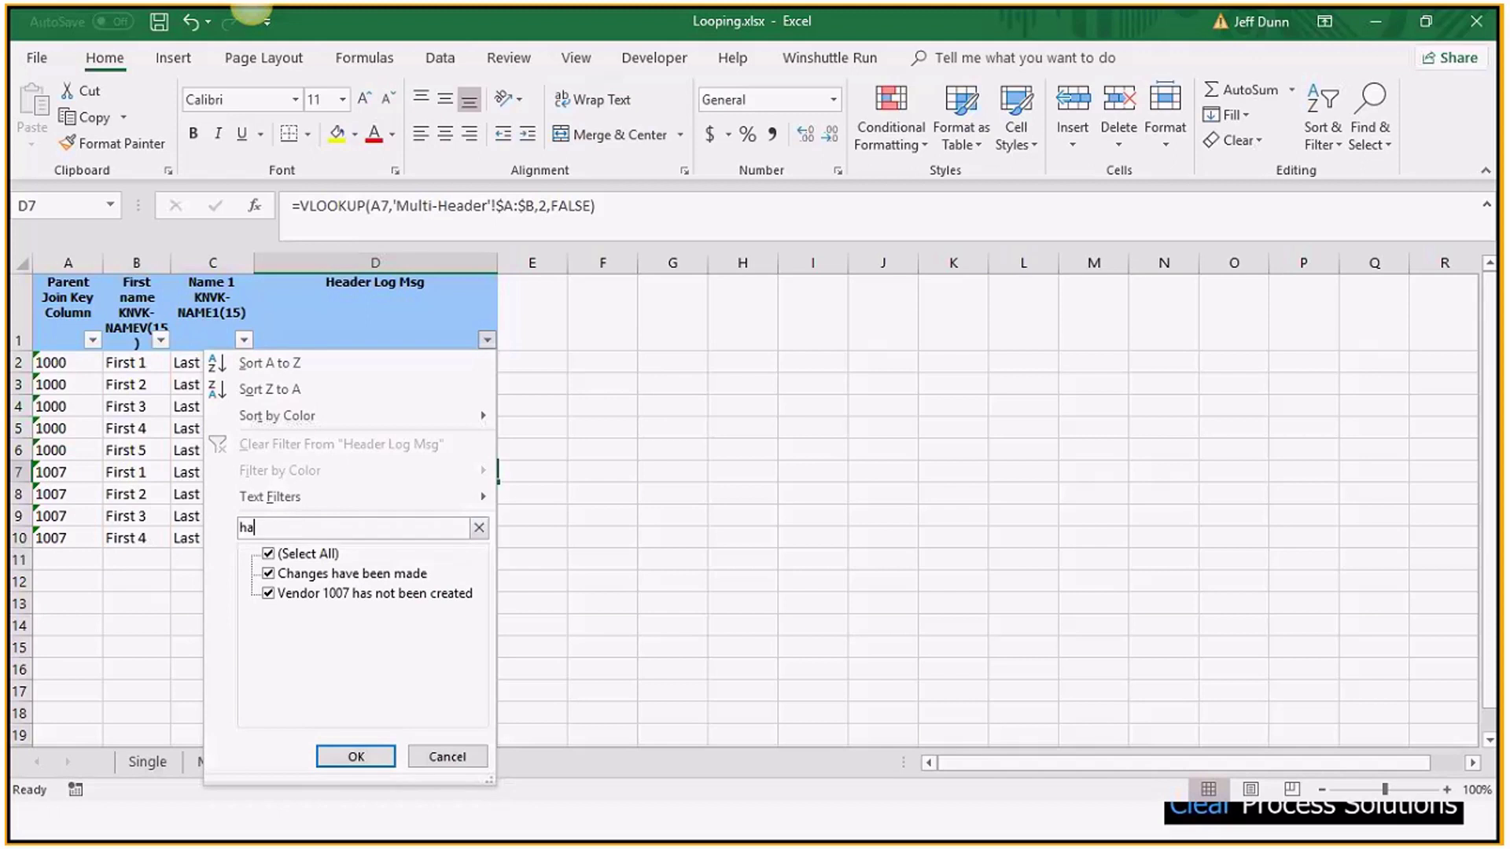
text(s not been created)
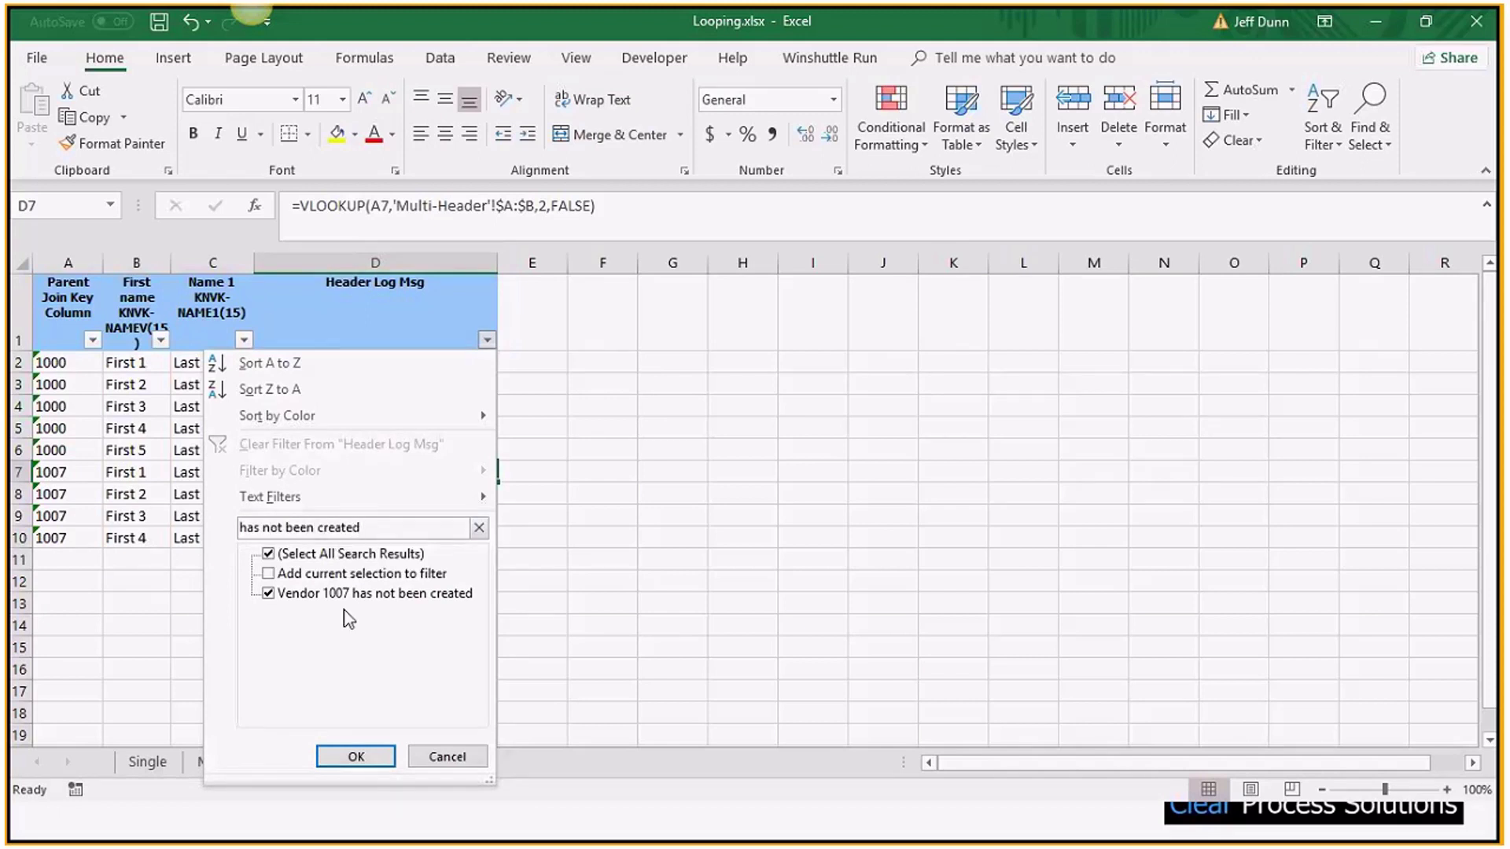
click(376, 758)
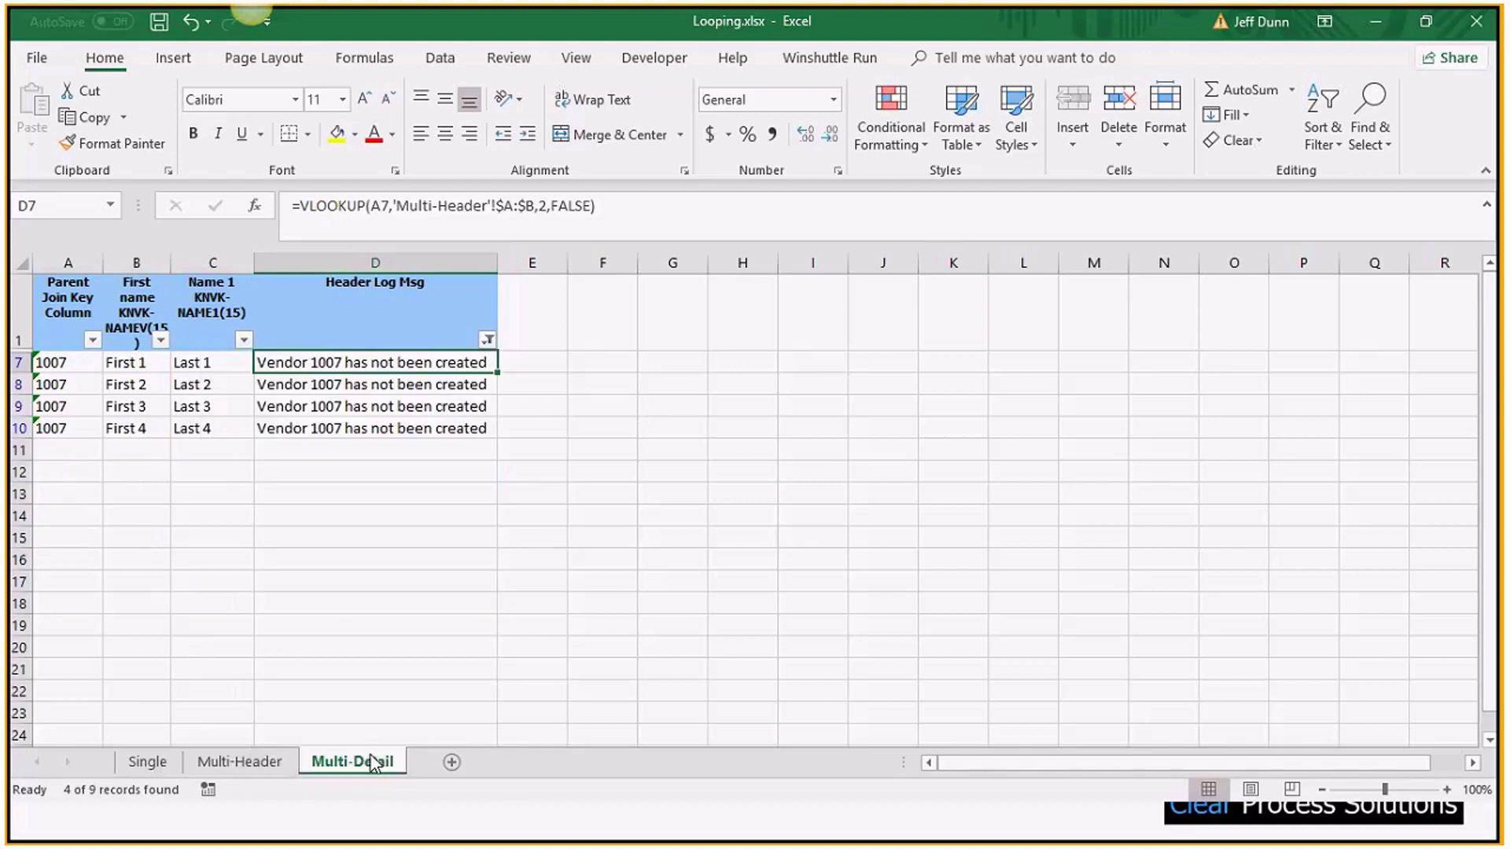
click(381, 517)
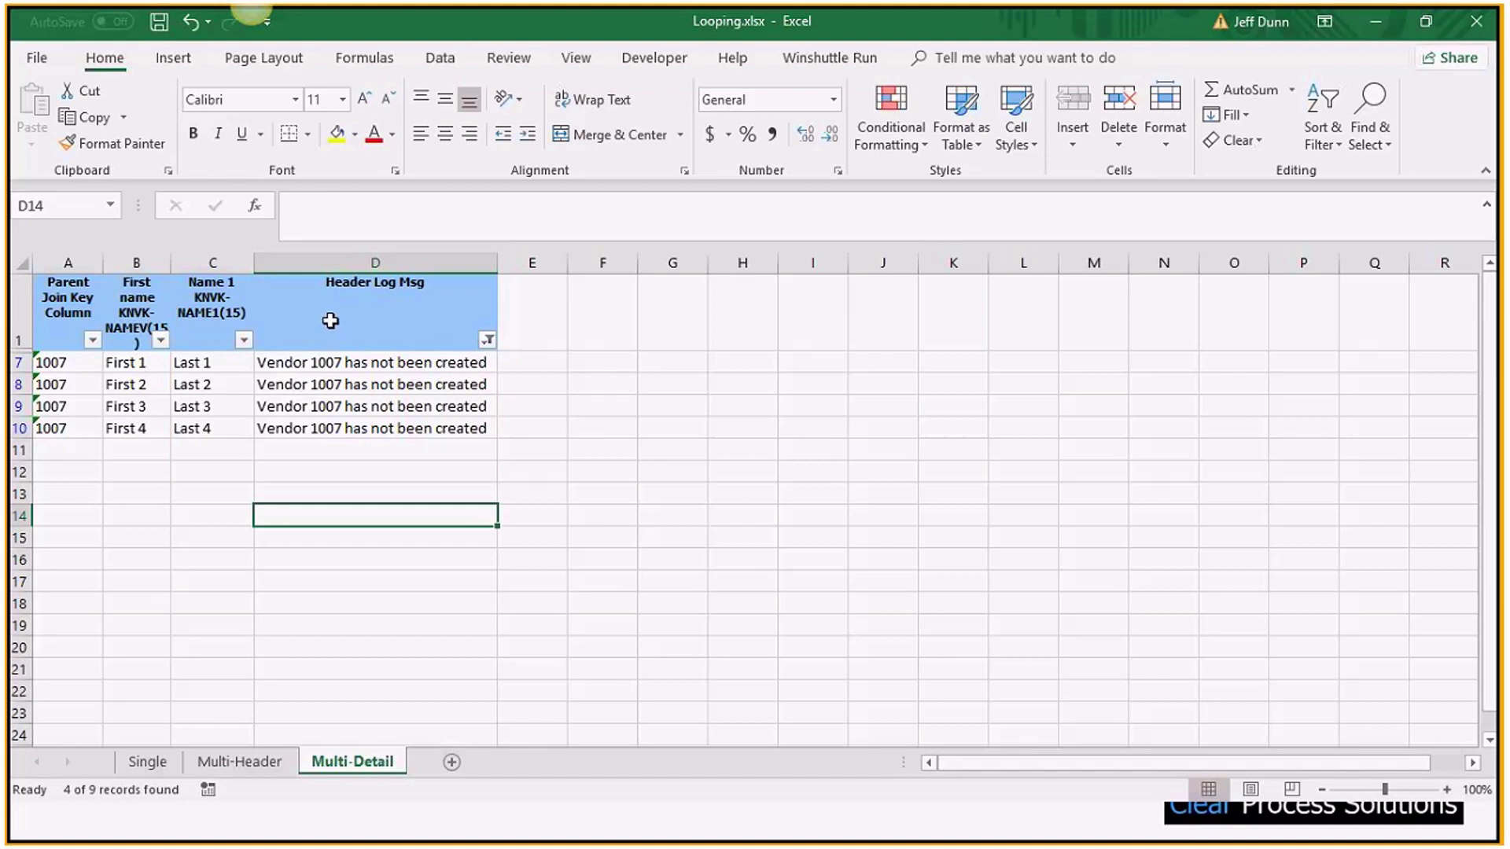
click(304, 368)
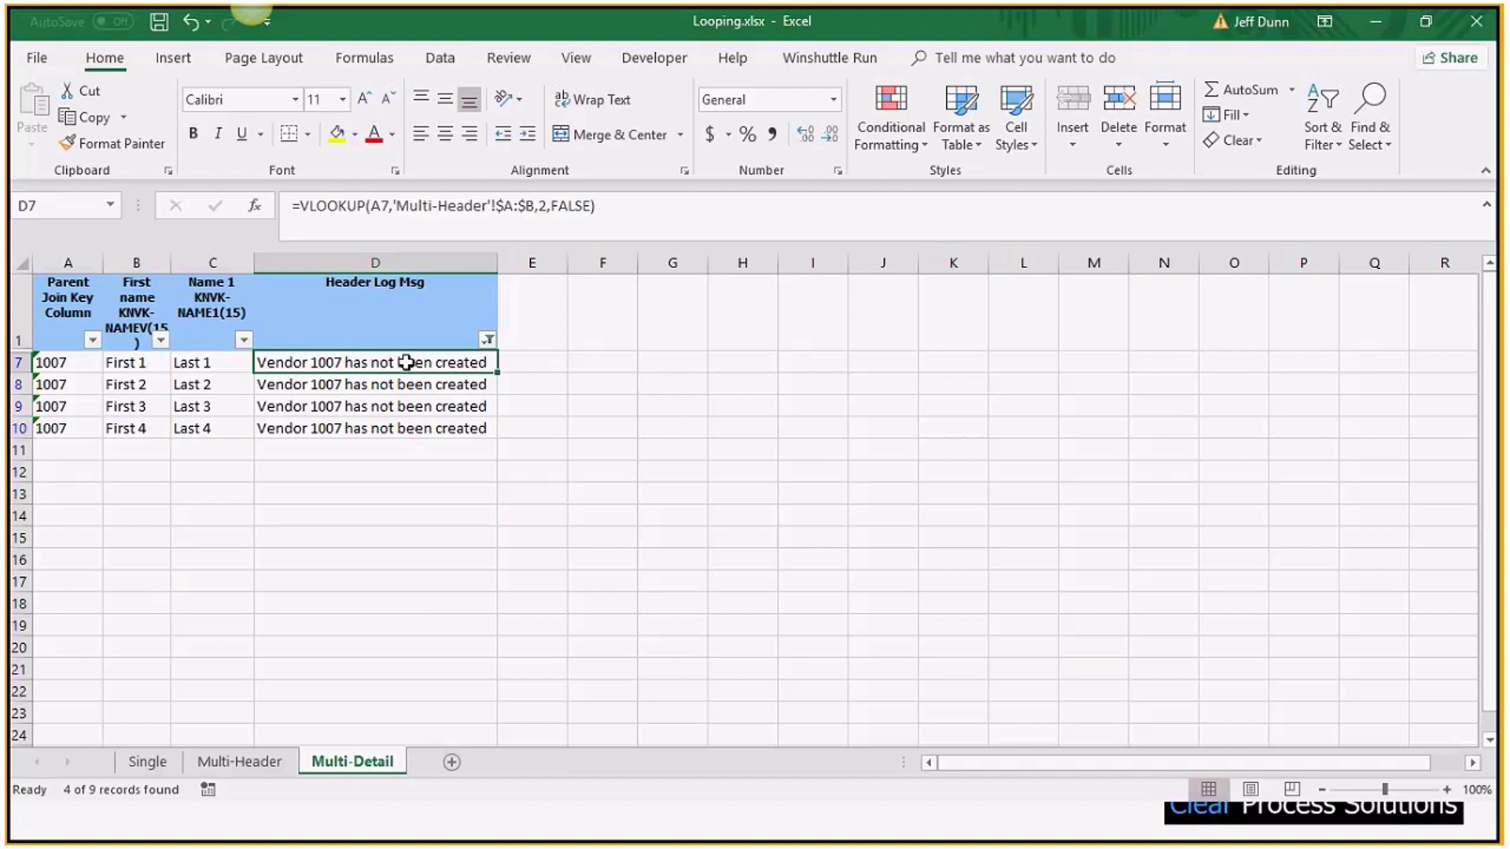
- Clear the filter from the Multi-Detail sheet's Header Log Msg column and select its entry in row 4
click(487, 339)
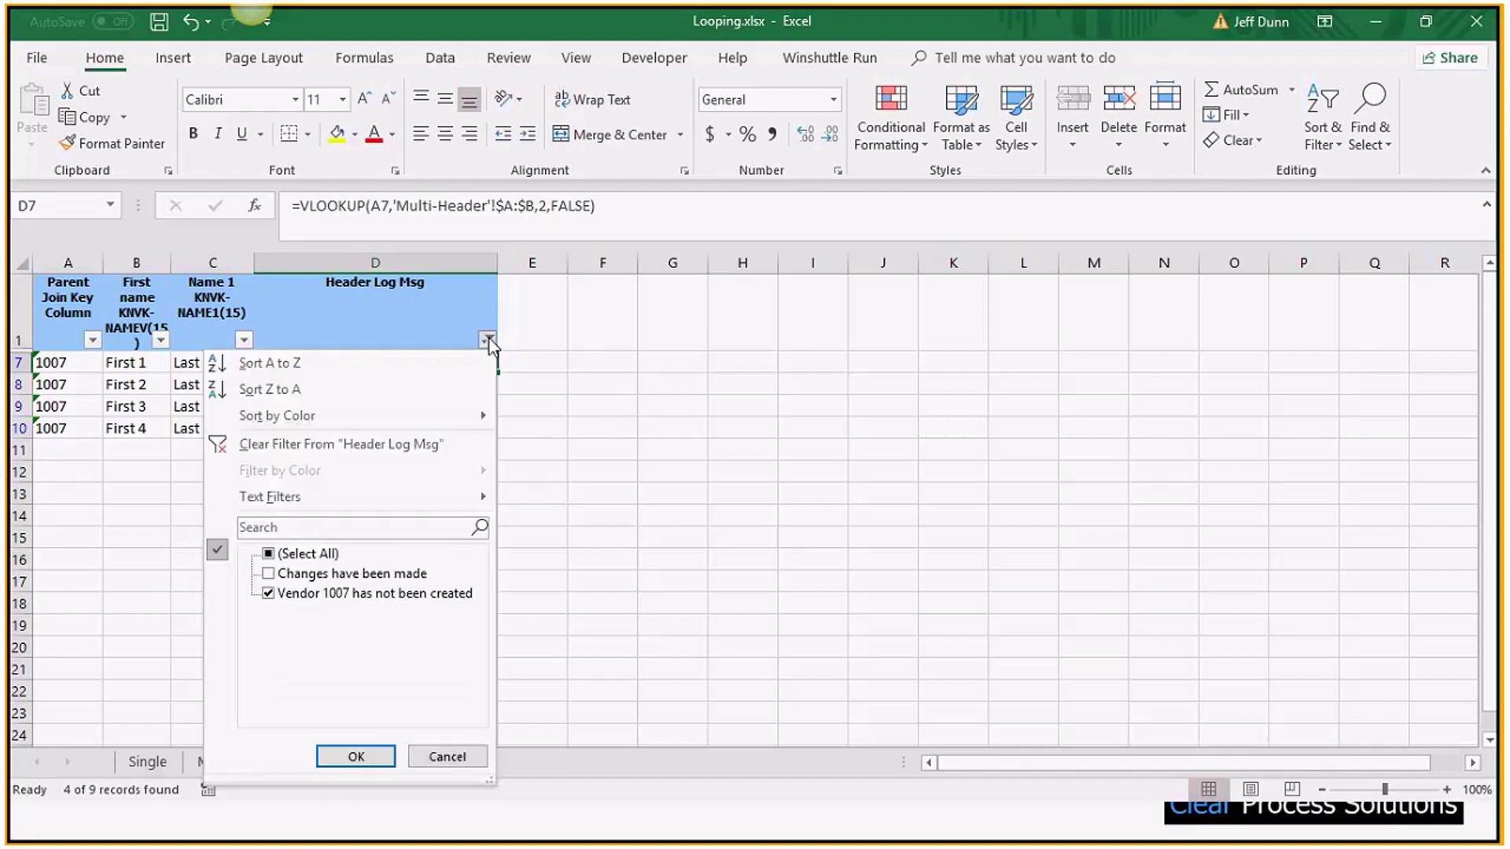
click(299, 443)
click(332, 403)
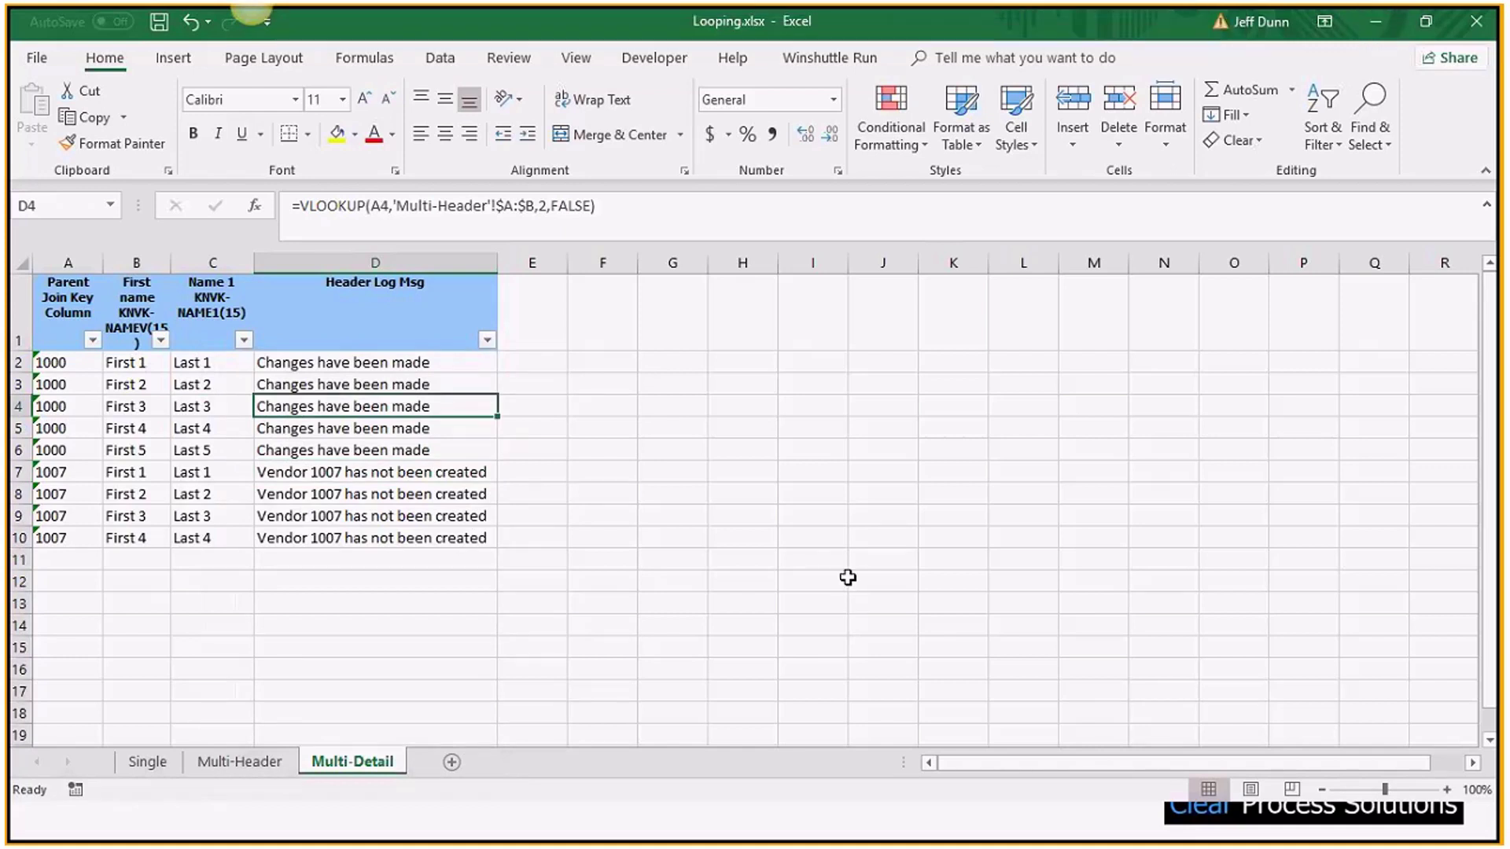
- Switch to the Looping2.xlsx workbook in Excel
key(alt+Tab)
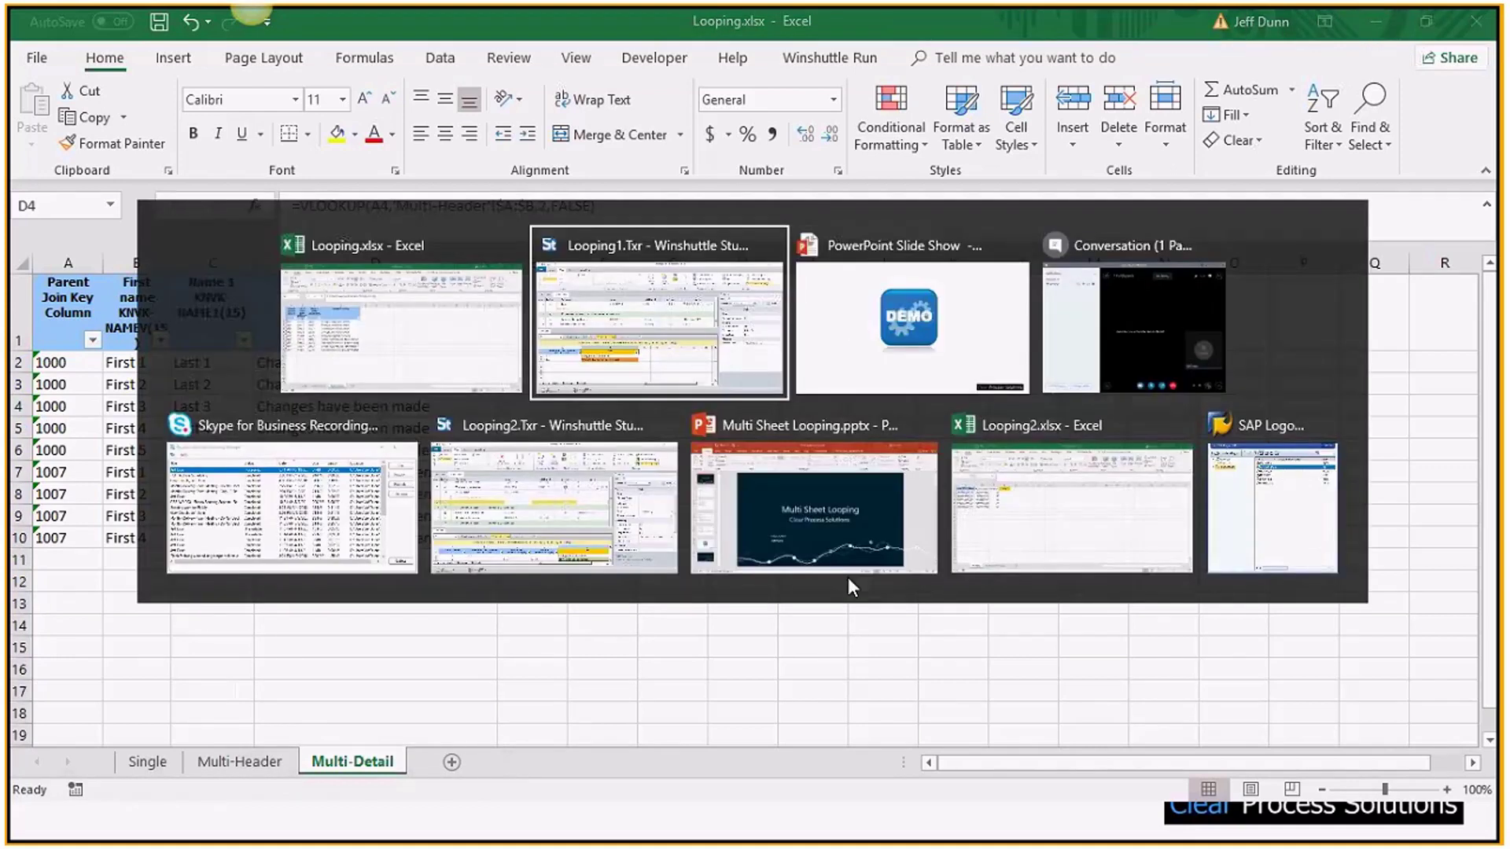
key(Tab)
key(Tab)
key(Tab)
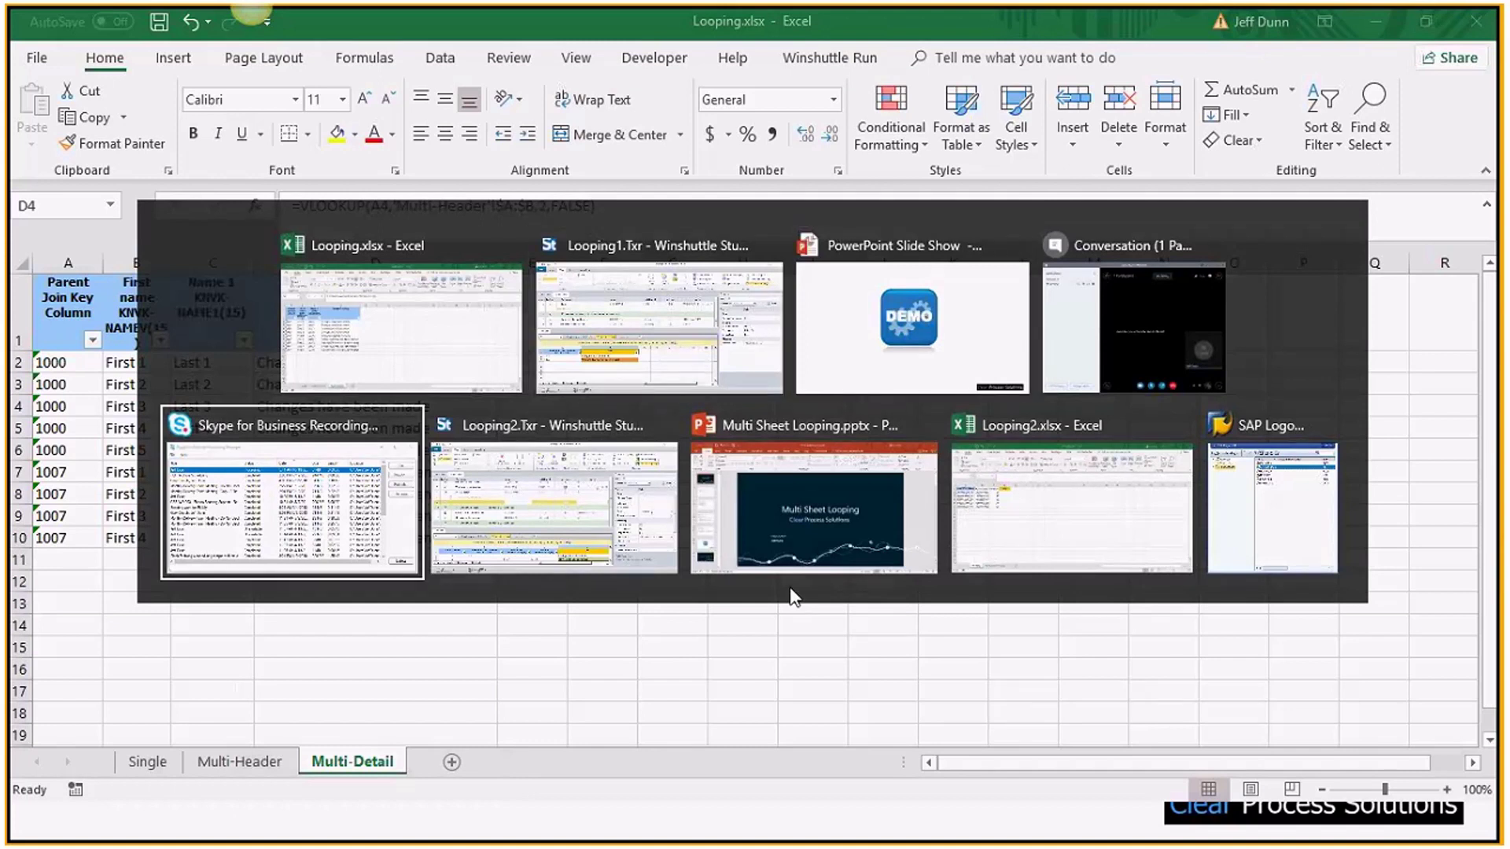
key(Tab)
key(Tab)
key(Tab)
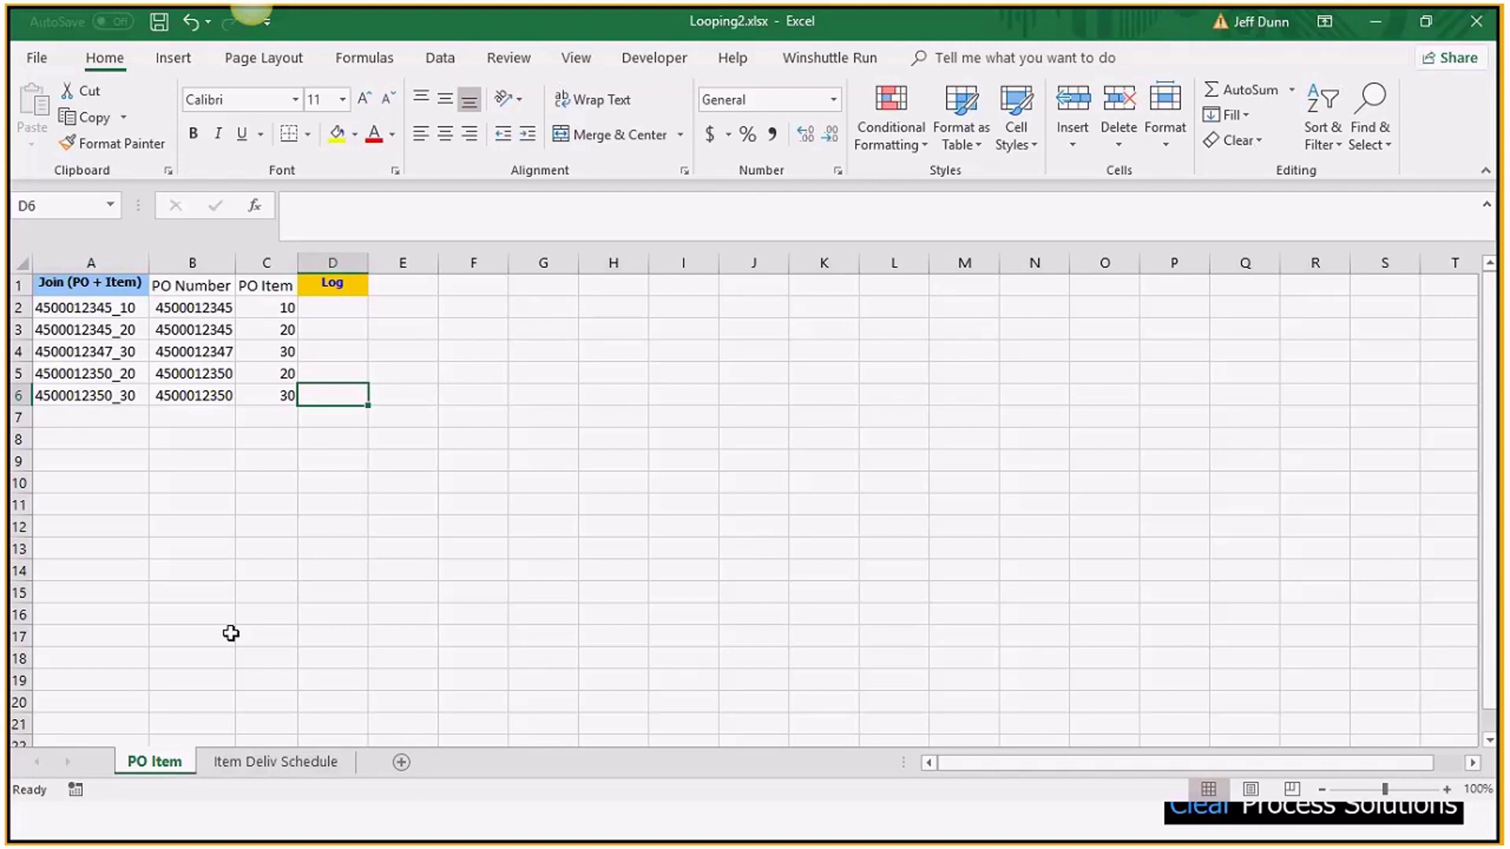
- View the Item Deliv Schedule sheet and examine how PO Item's Join (PO + Item) column combines PO Number and PO Item
click(264, 763)
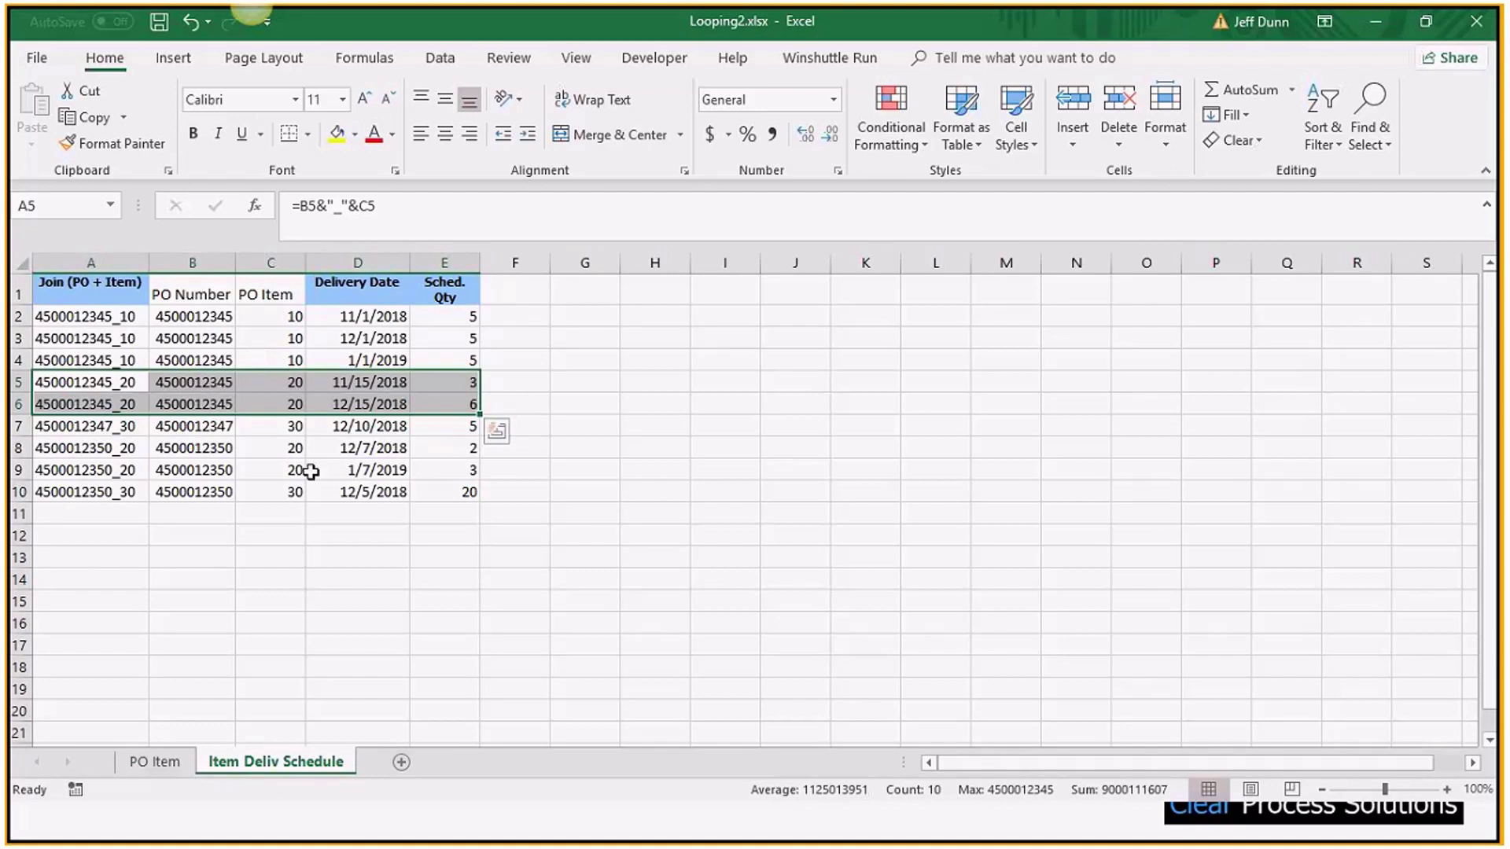
click(155, 762)
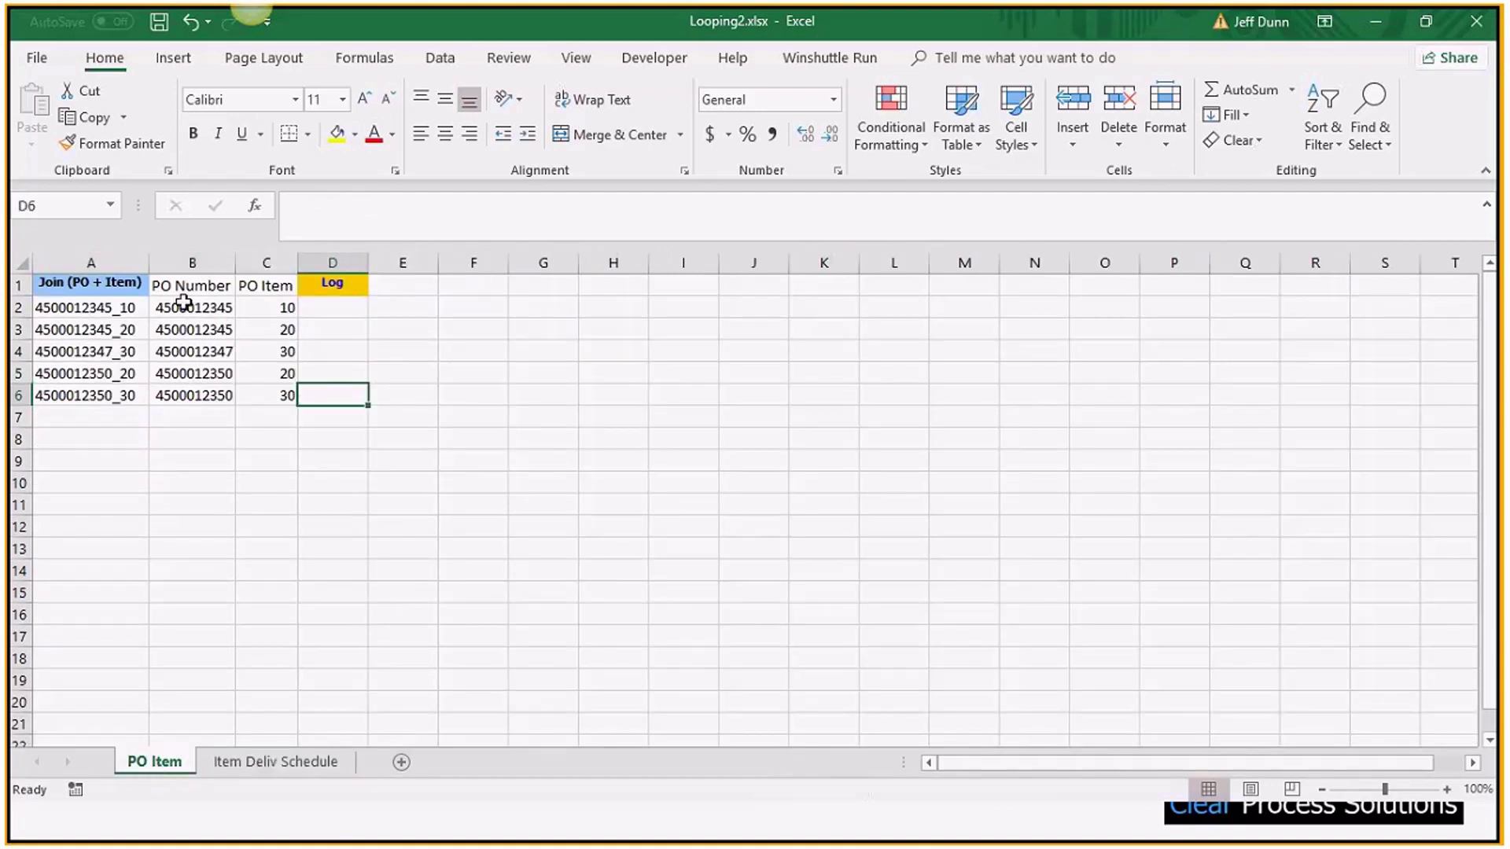
click(75, 284)
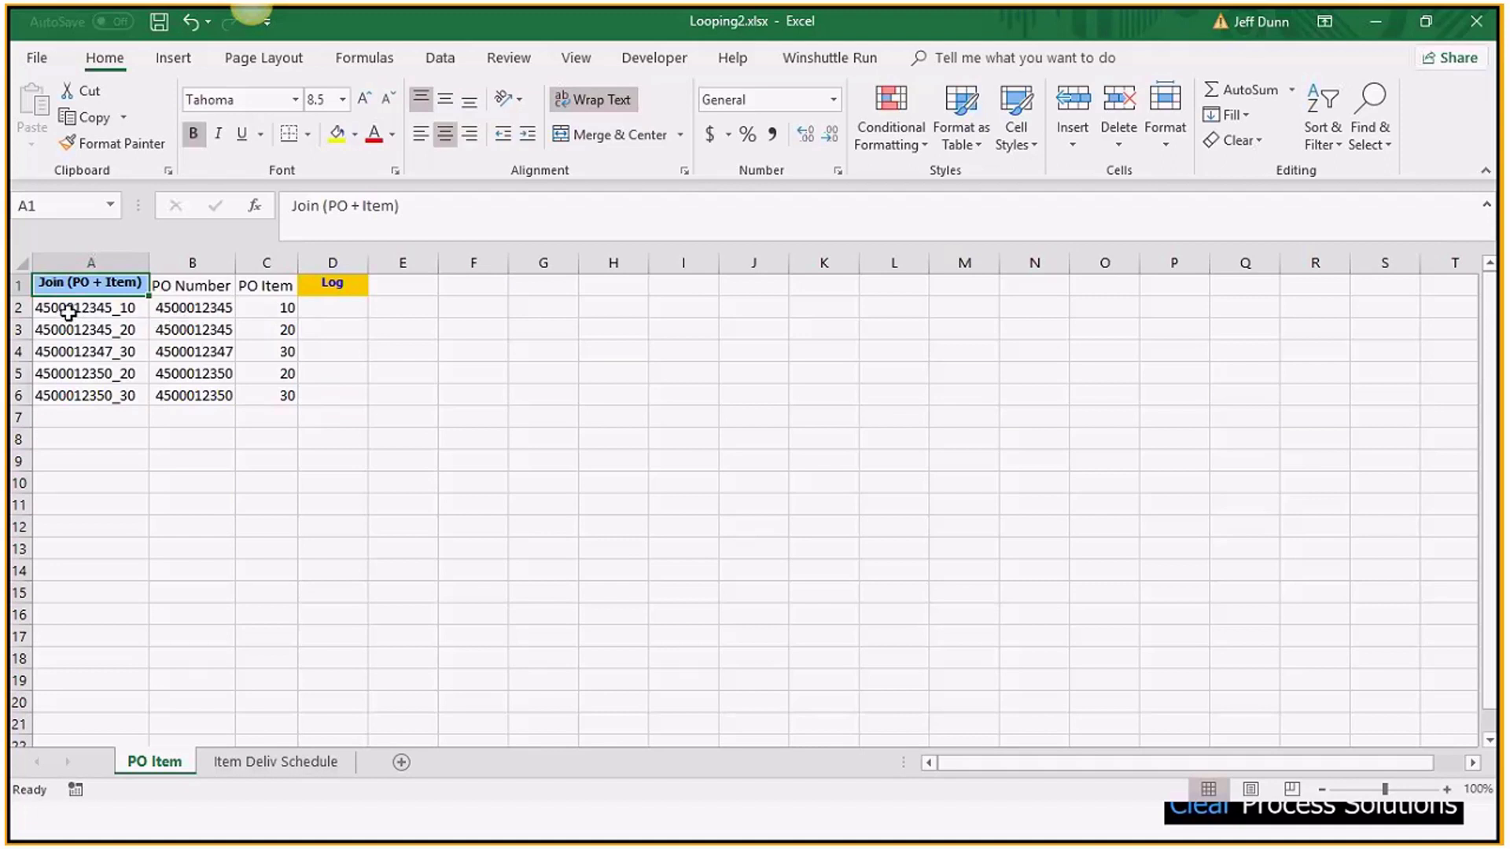
click(191, 311)
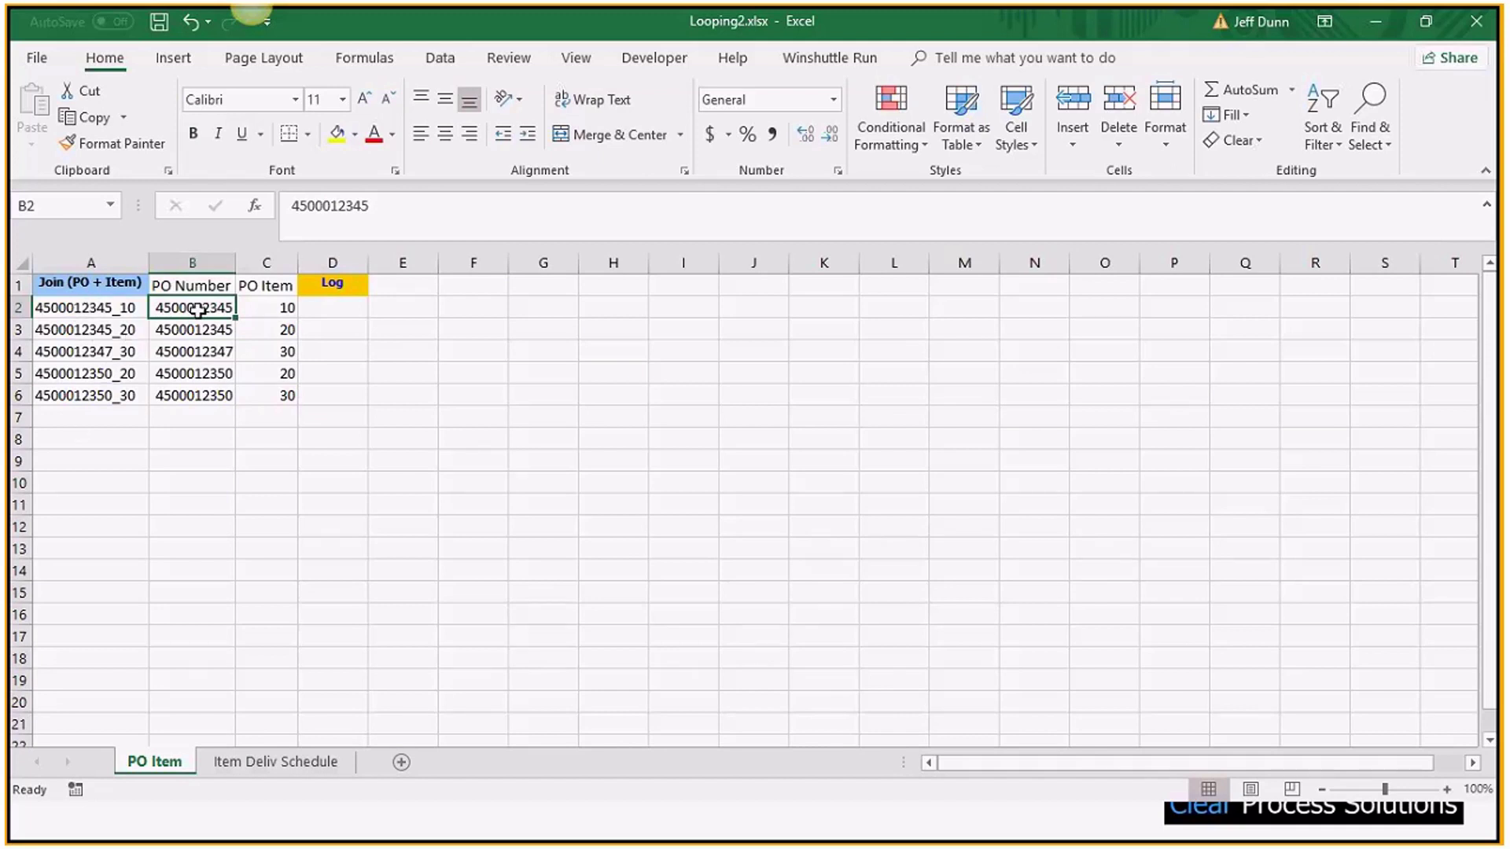
click(114, 309)
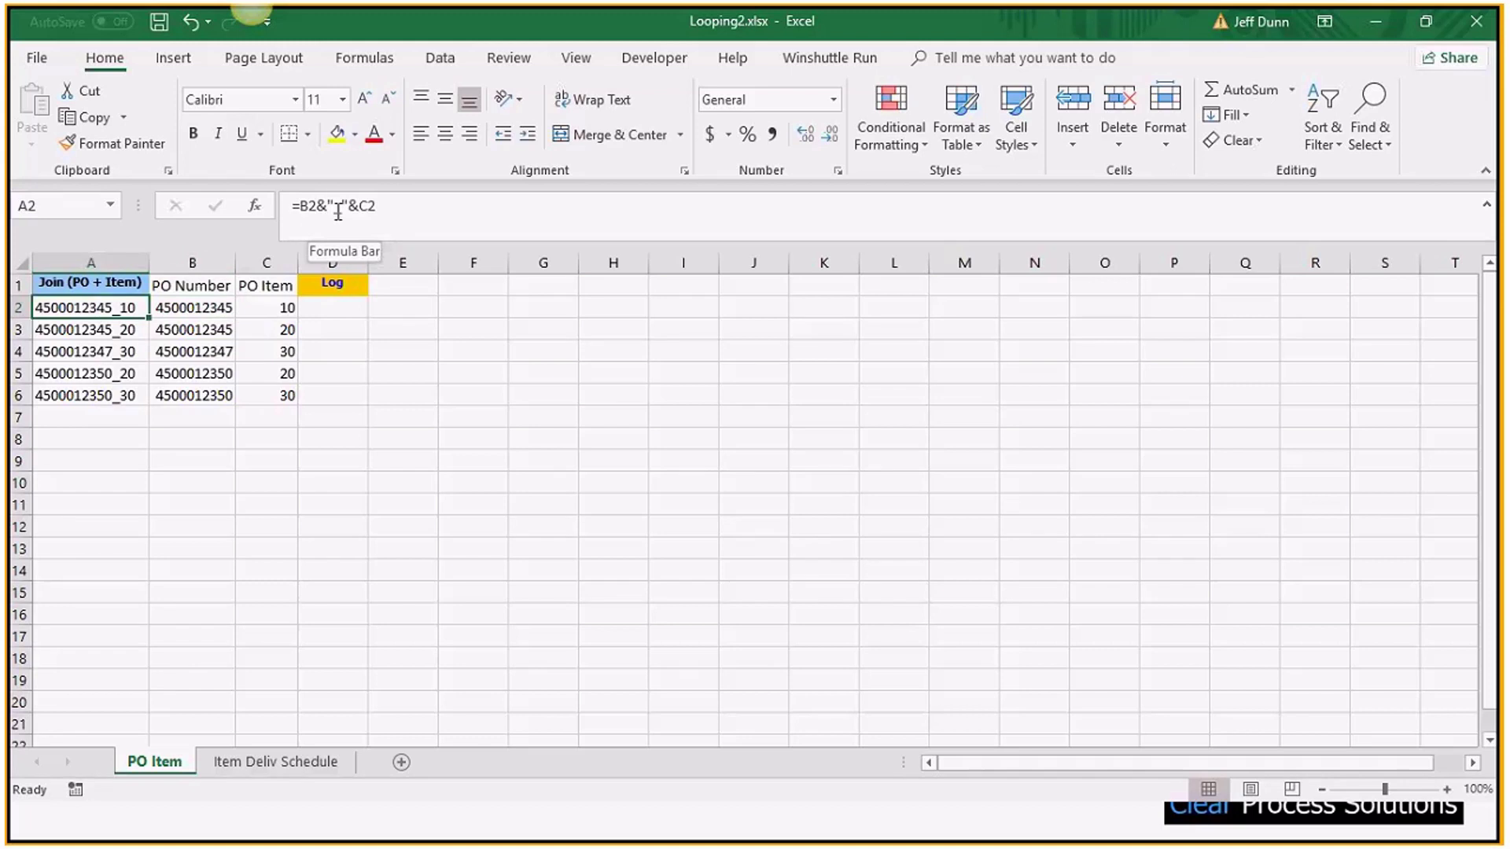
click(187, 311)
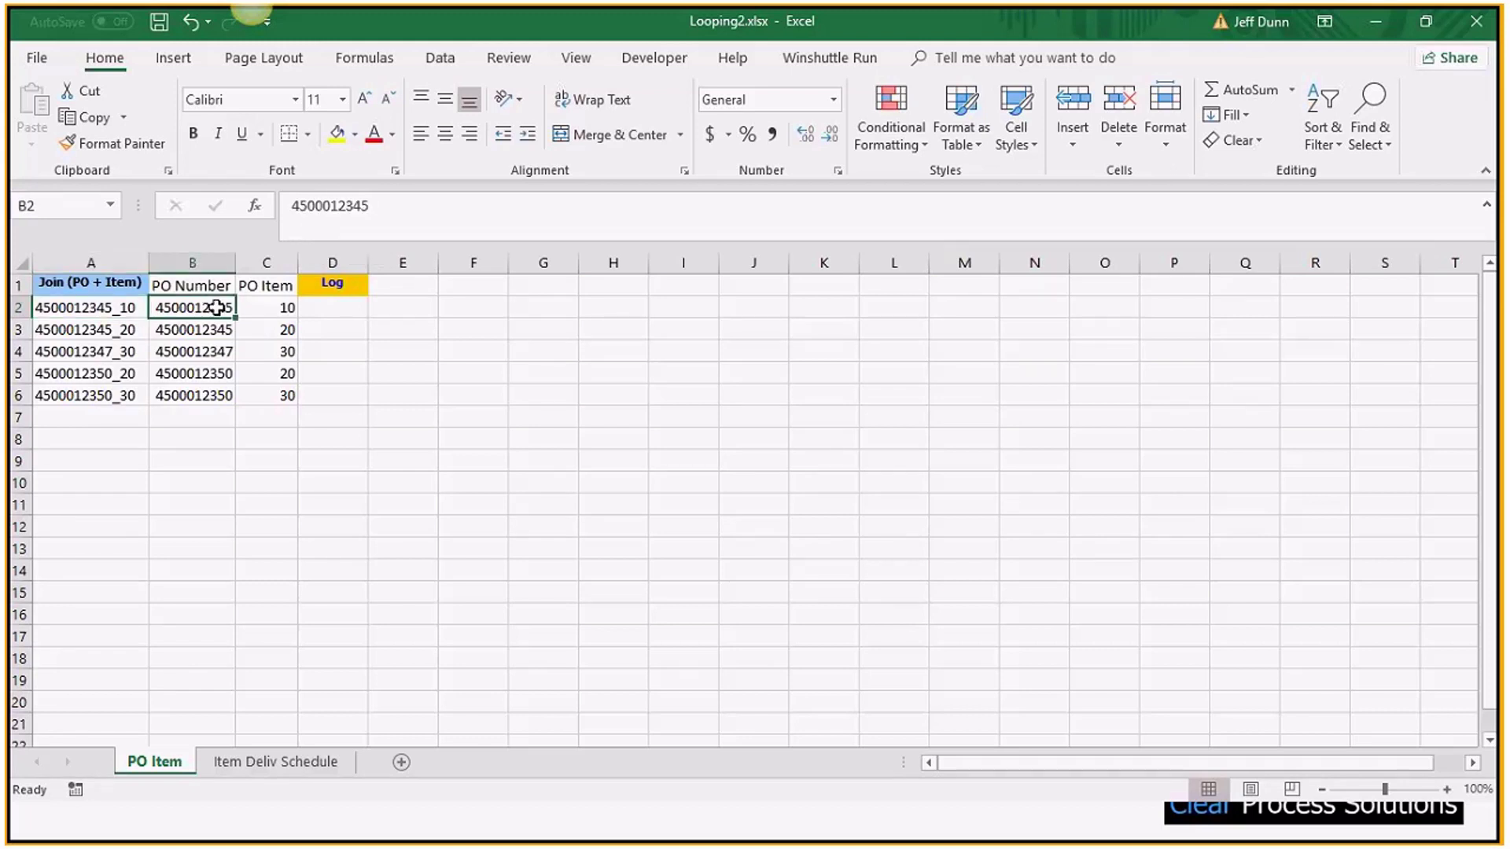
drag(217, 308, 251, 307)
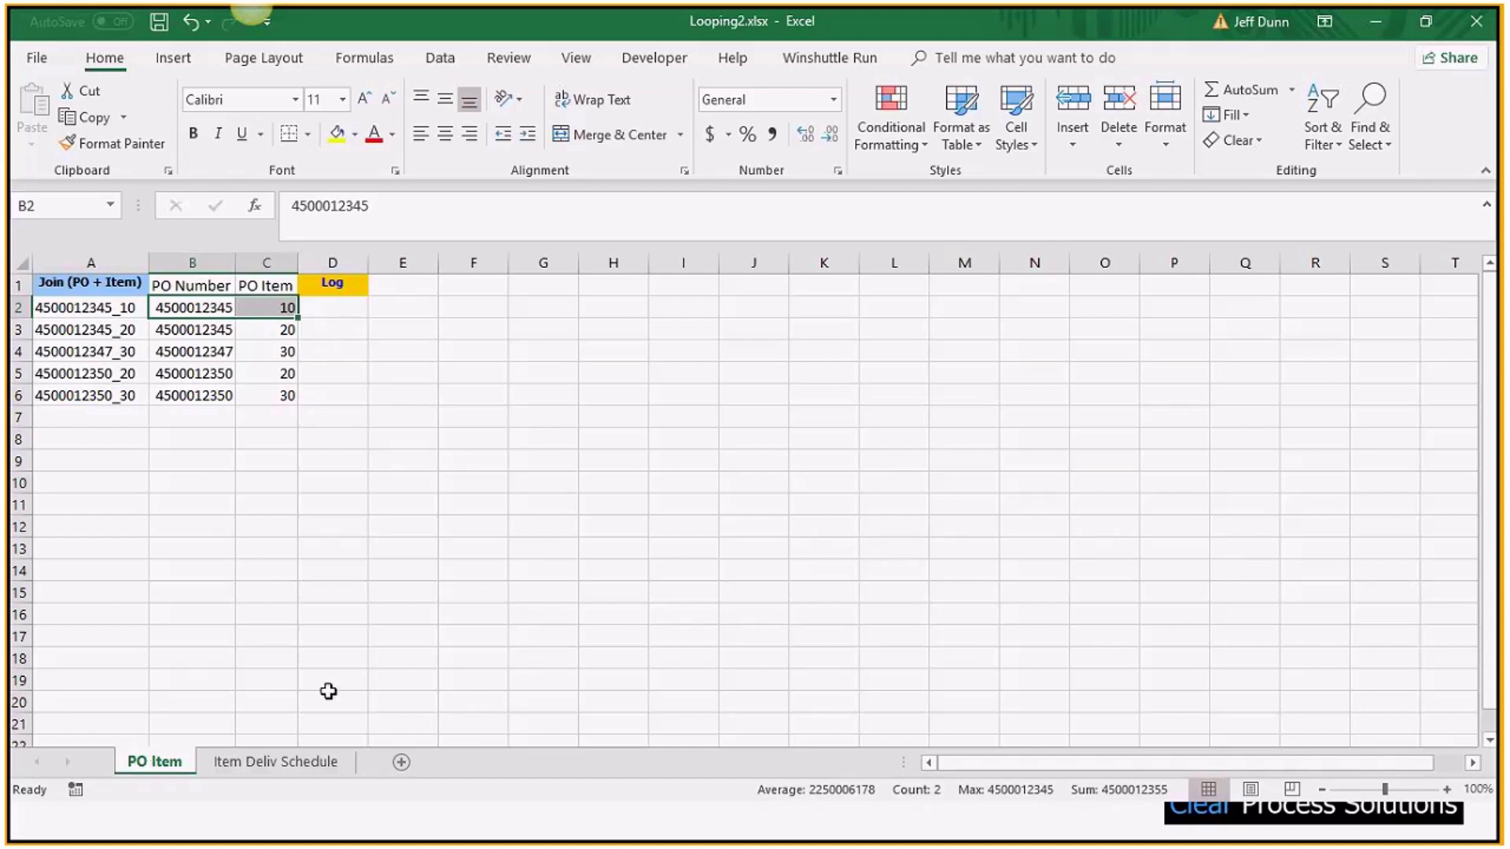
- Examine the Item Deliv Schedule rows for the first purchase order's item 10 and the join formula in cell A2
click(286, 761)
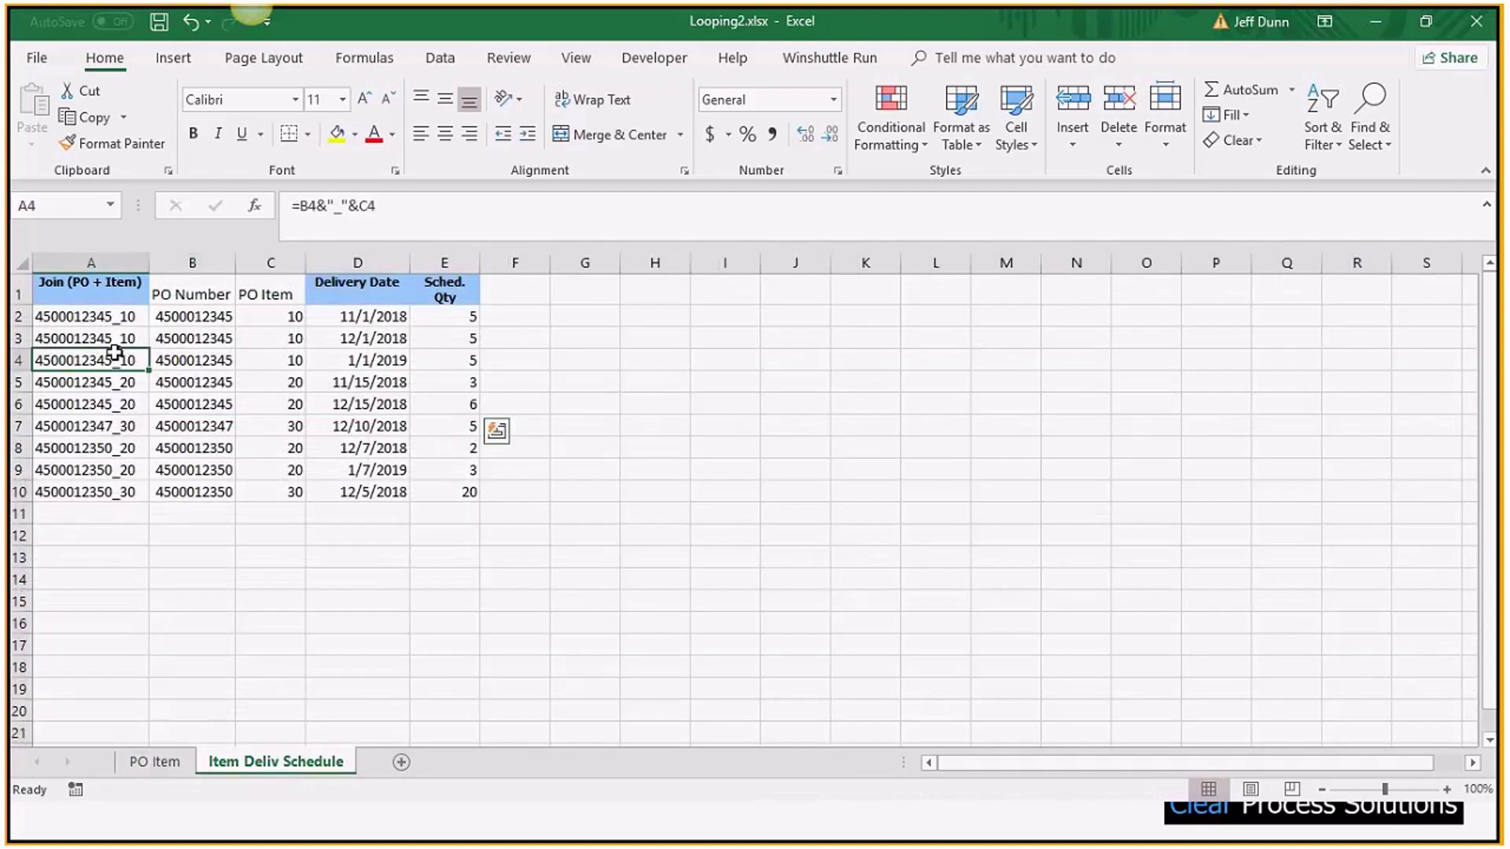
drag(220, 319, 449, 356)
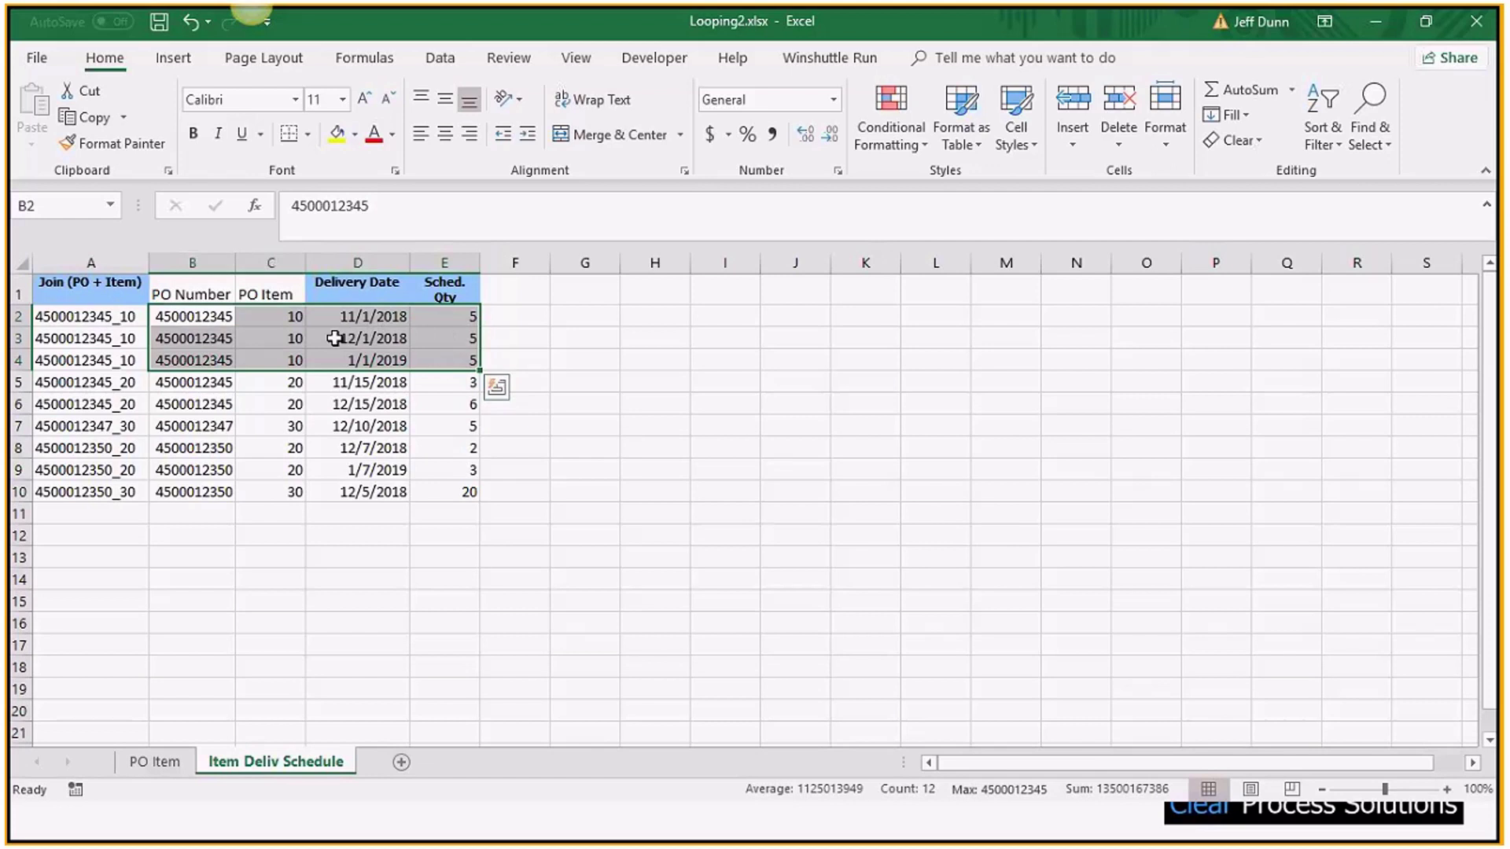
click(100, 318)
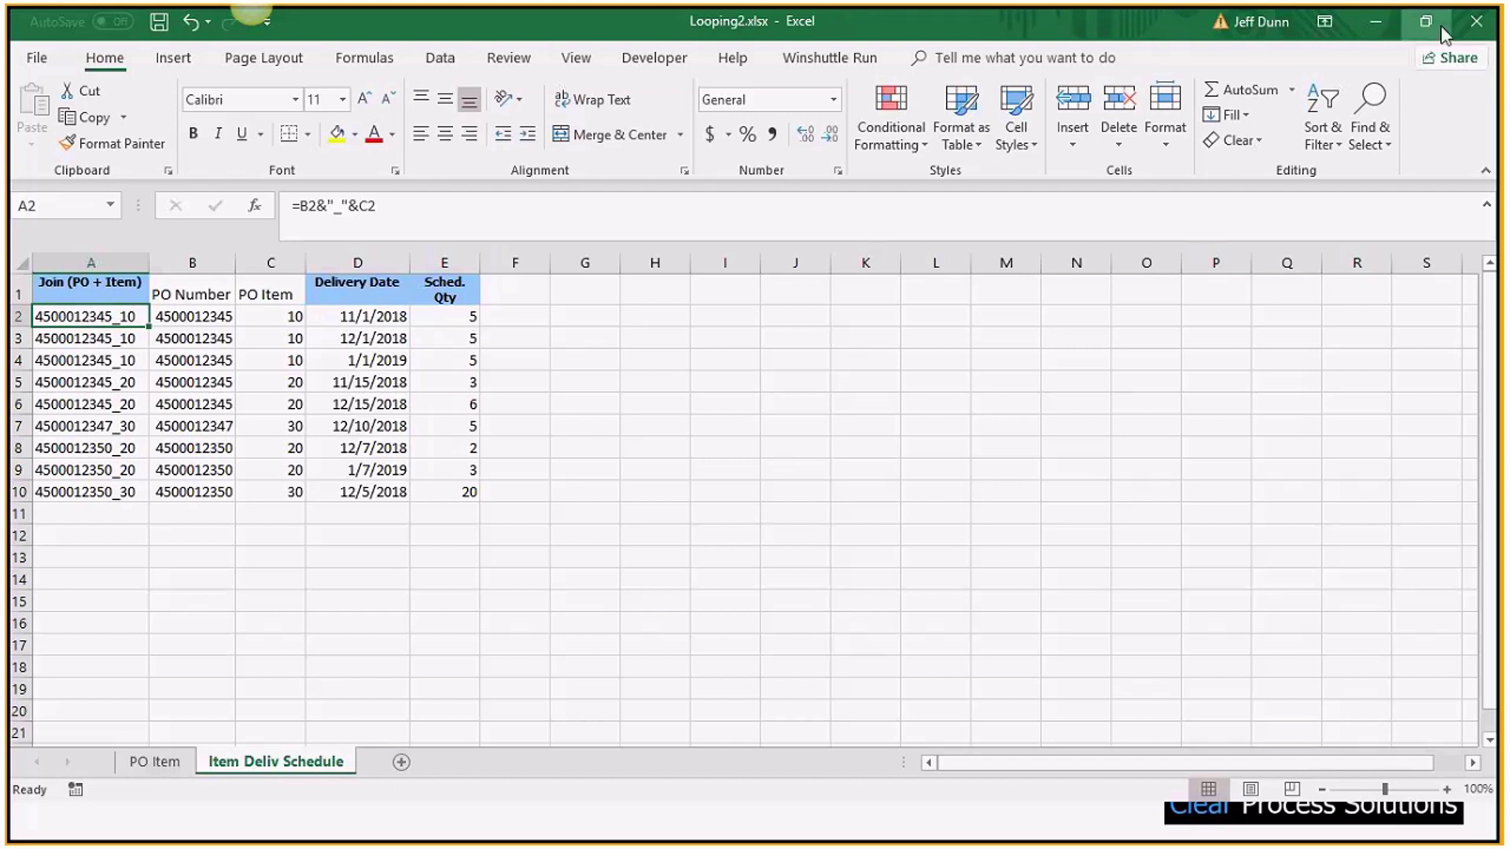
- Minimize both Excel workbooks and the Looping1 script, and switch to the Looping2.Txr script in Winshuttle Studio
click(1382, 31)
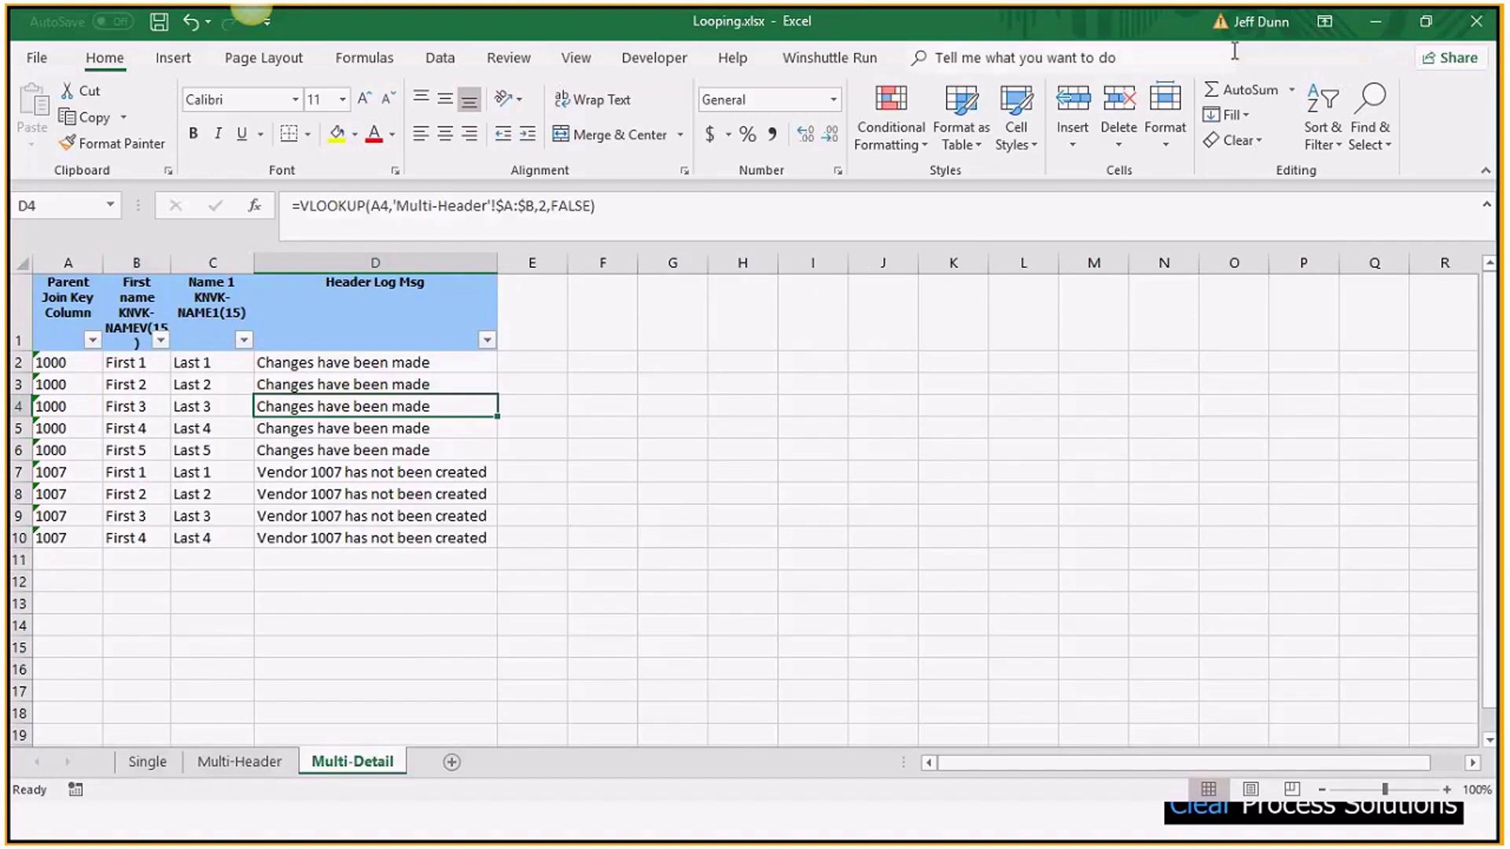
click(1378, 30)
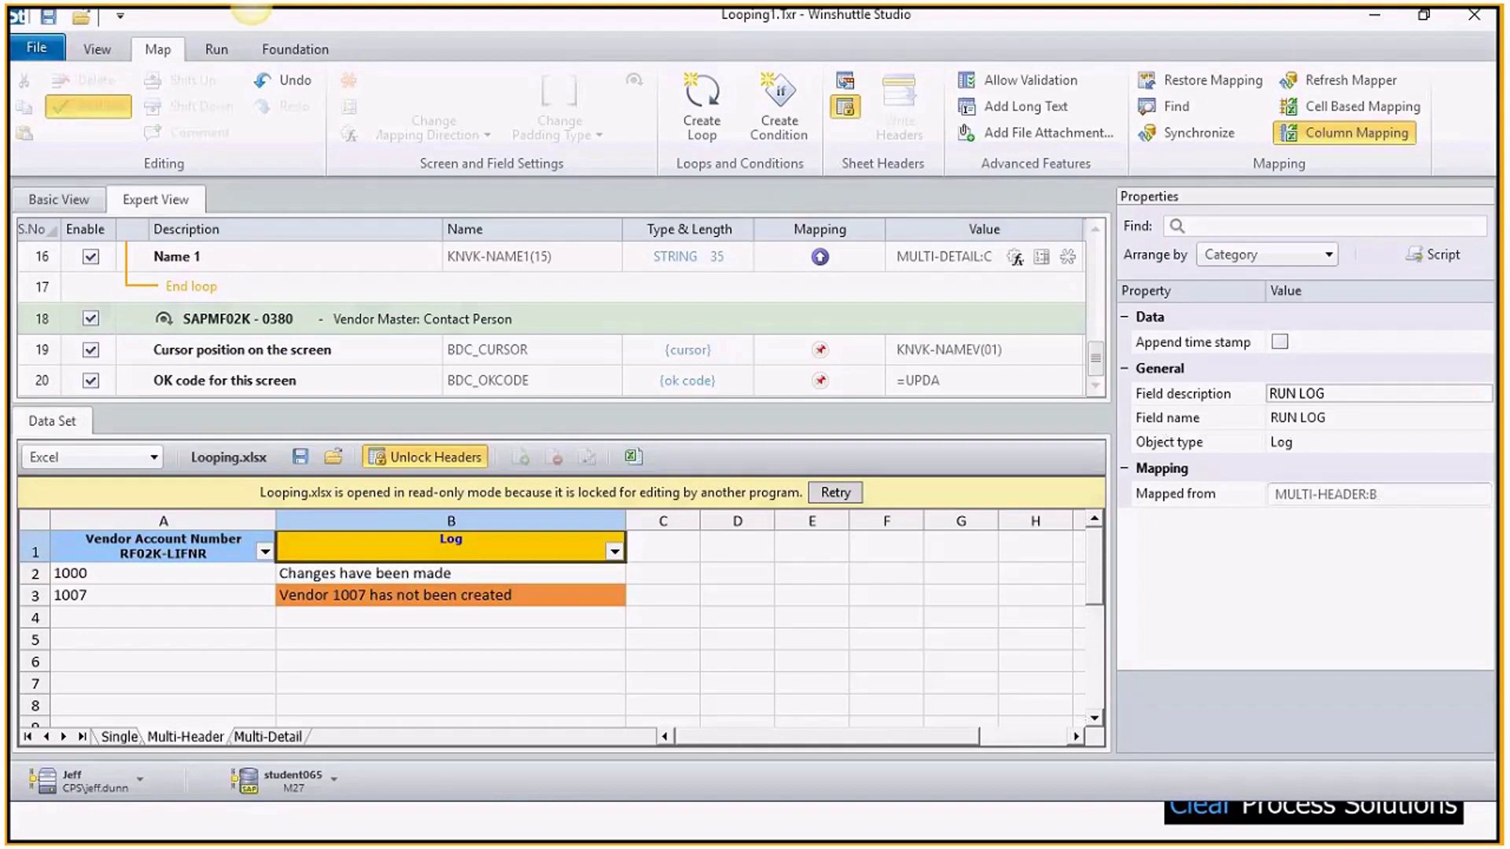
click(1375, 16)
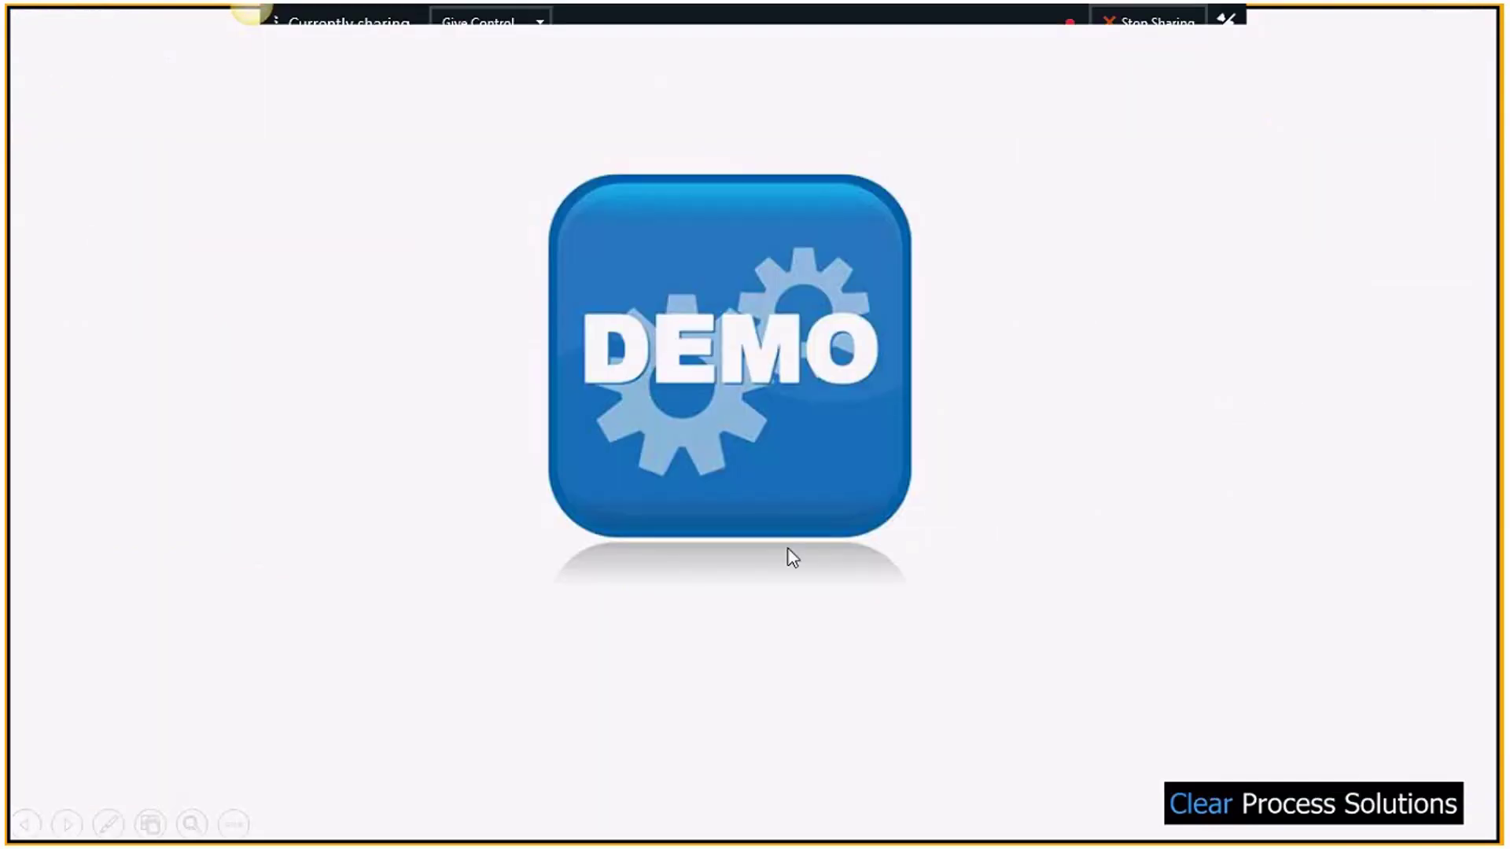
key(alt+Tab)
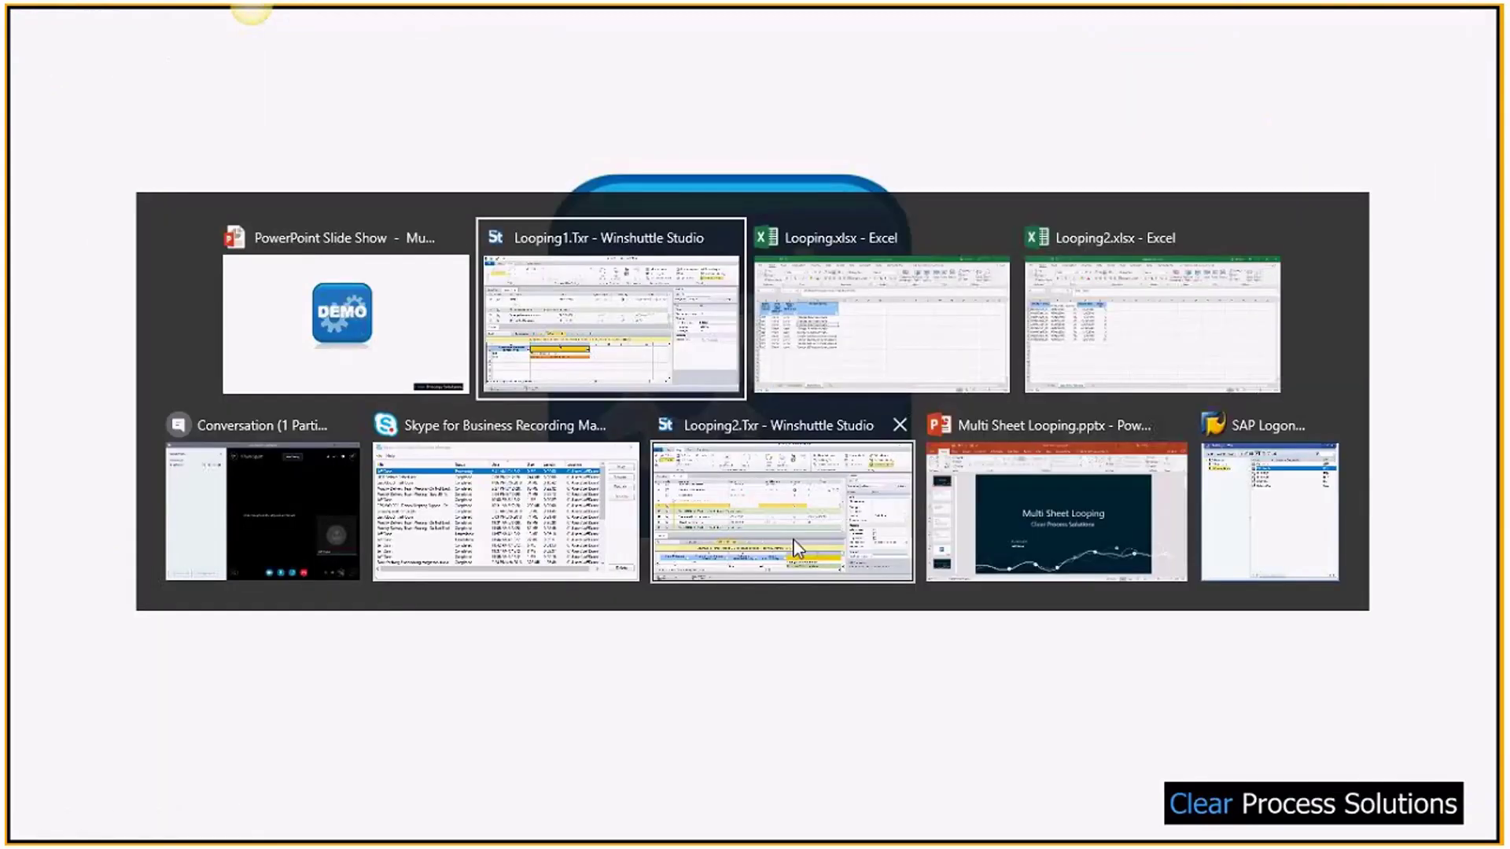
key(Tab)
key(Tab)
key(Tab)
key(Tab)
click(705, 563)
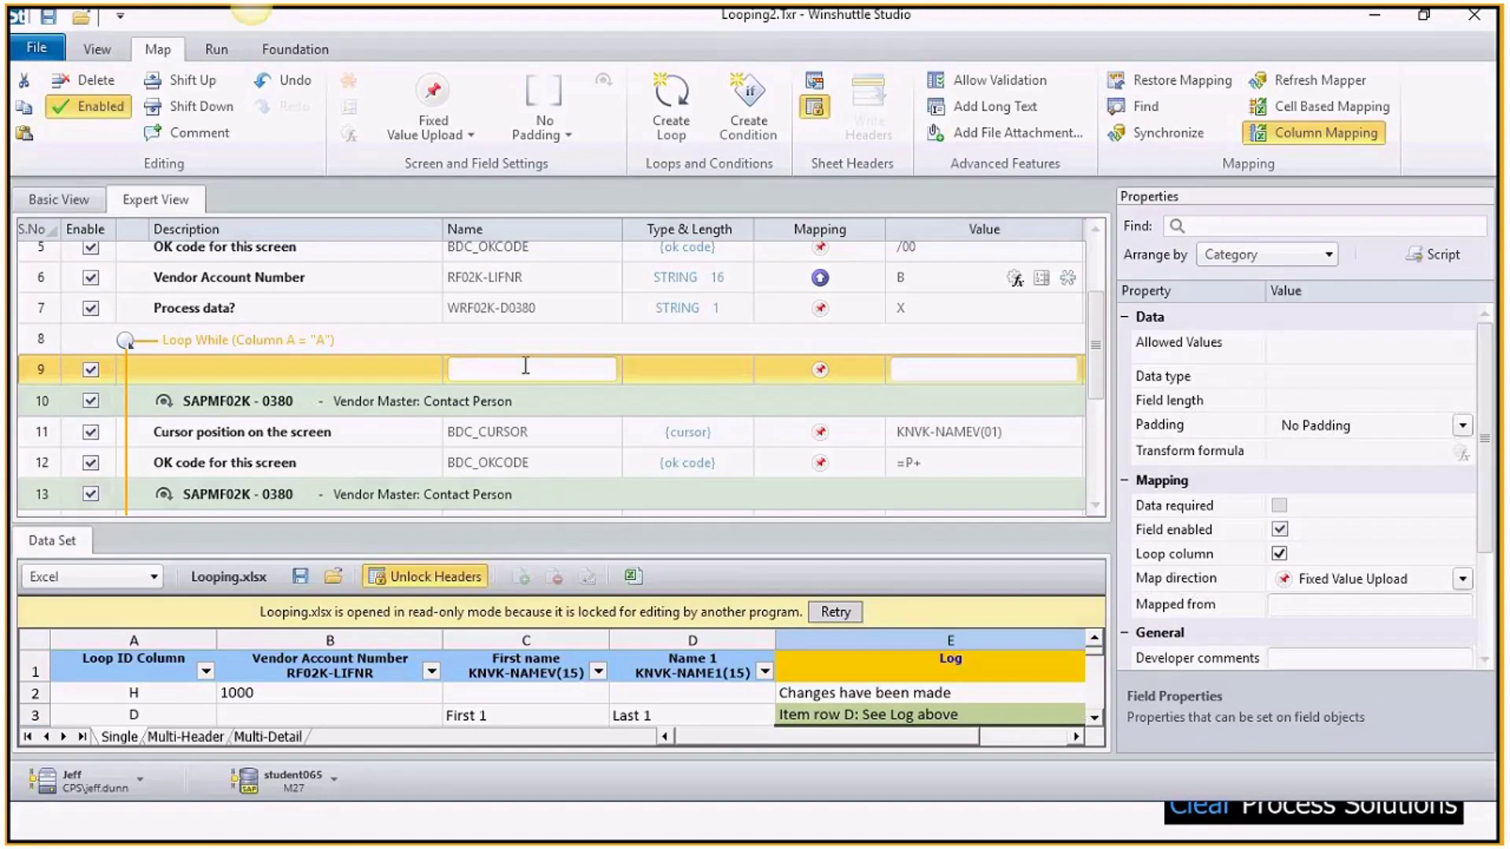
- Examine the Vendor Master: Contact Person screens inside the Loop While block and the header fields before the loop
scroll(525, 367, down, 1)
scroll(525, 366, down, 2)
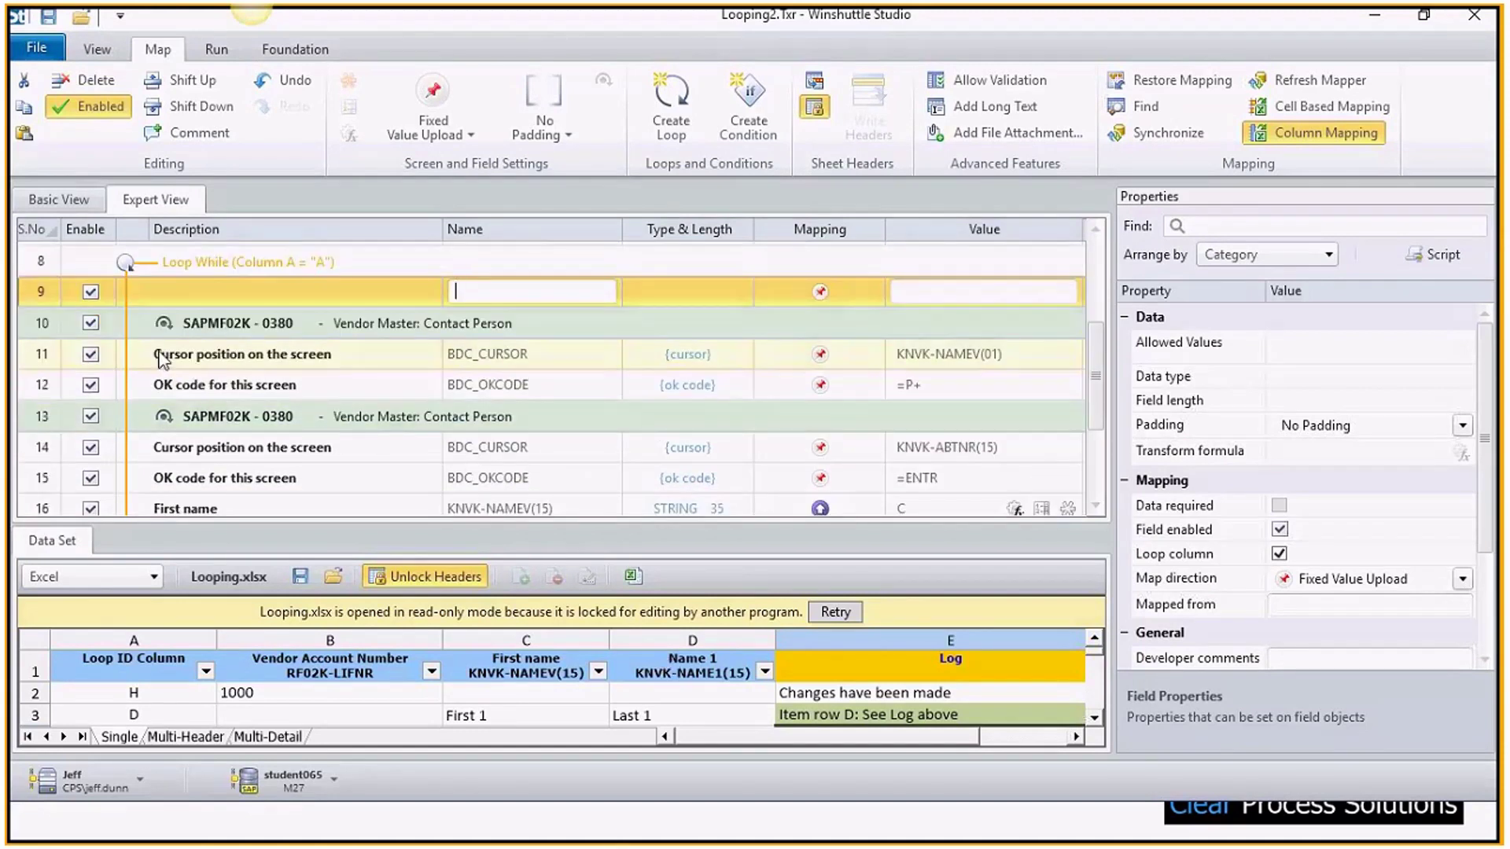
click(33, 324)
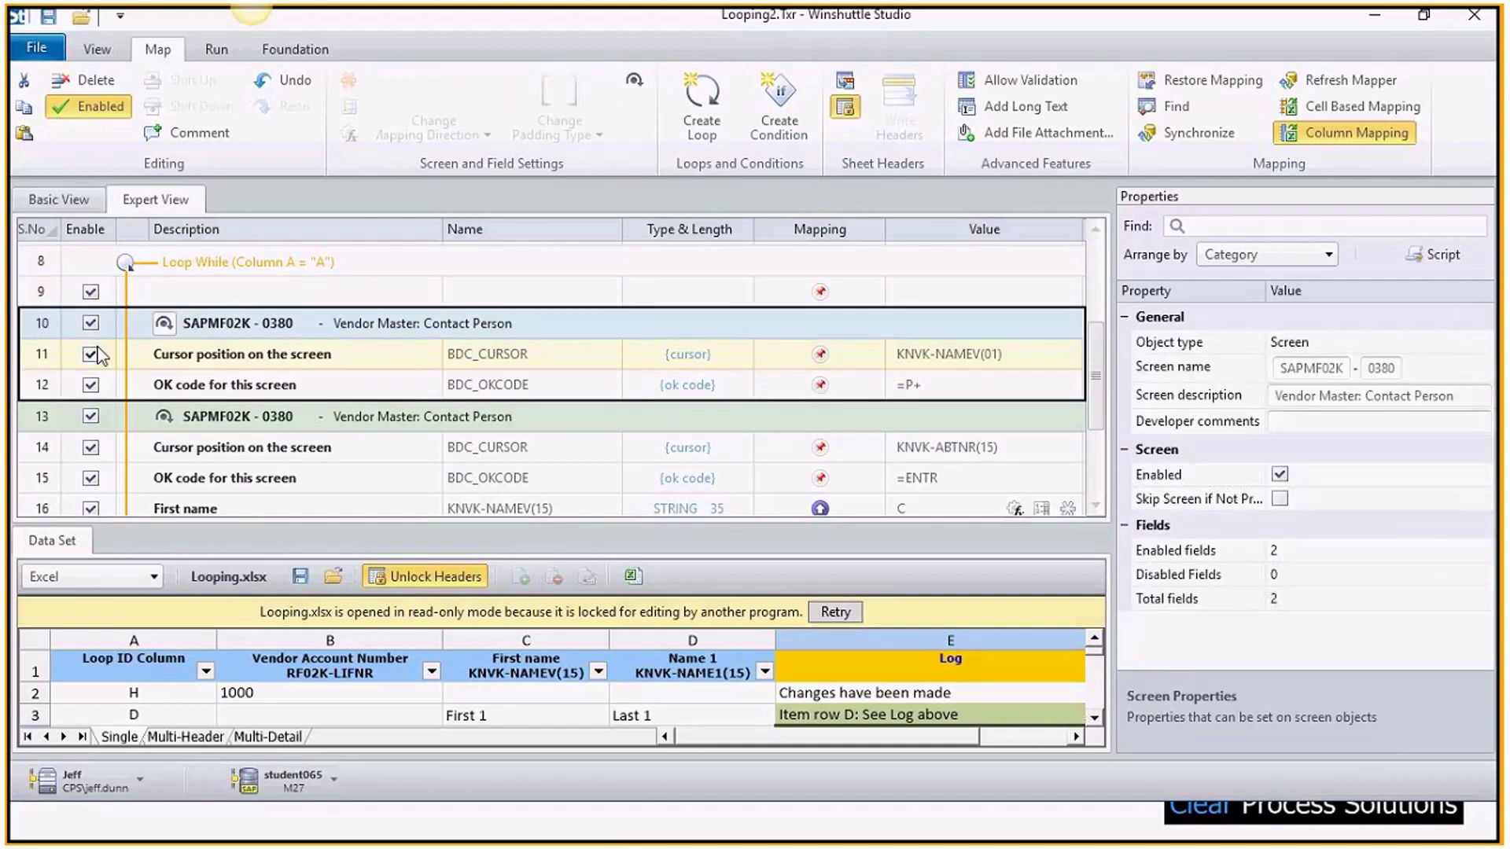
scroll(98, 355, up, 1)
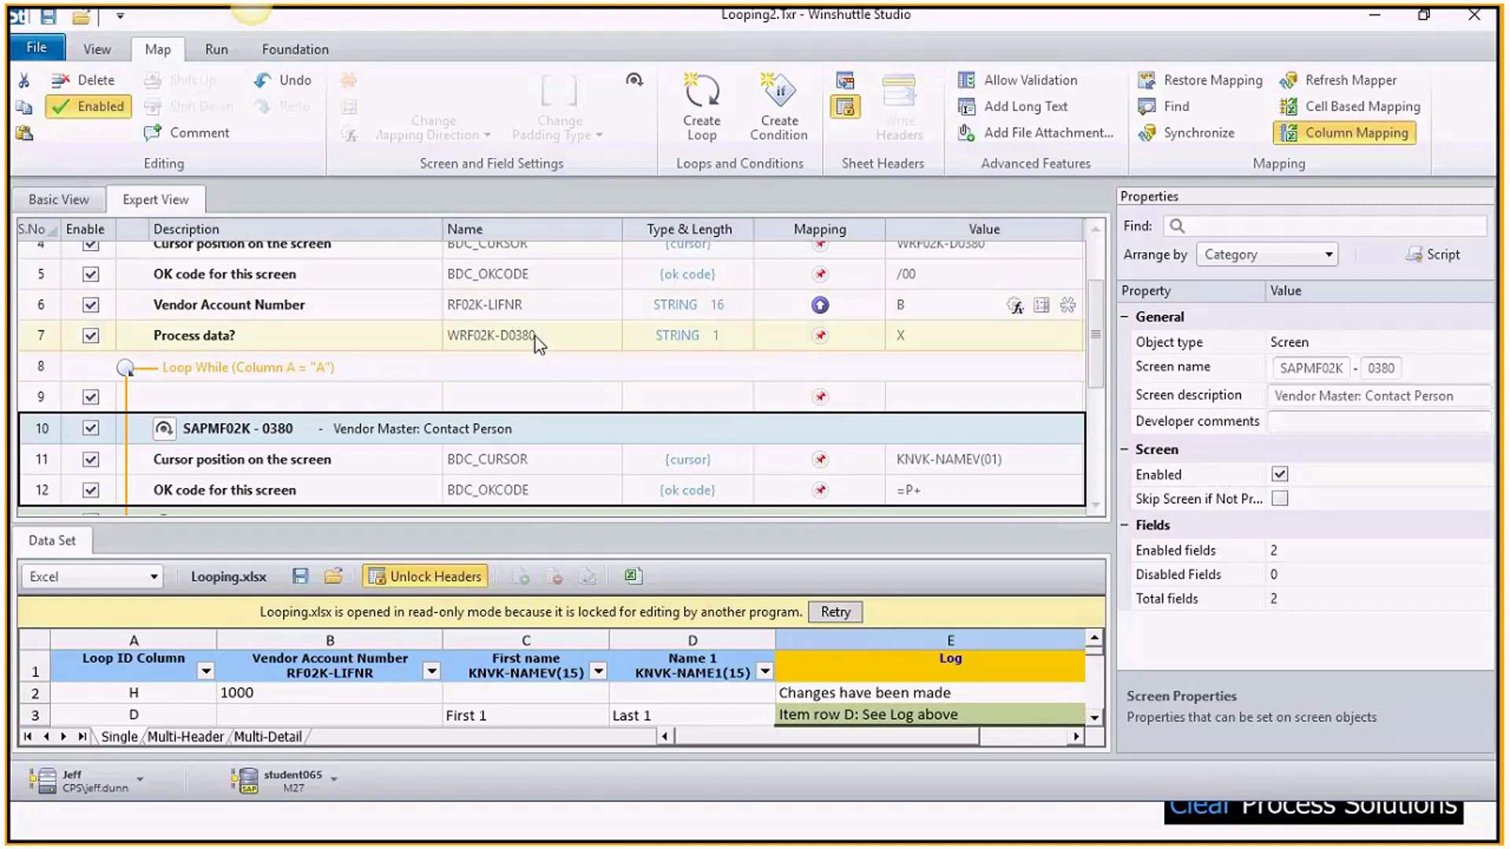
scroll(538, 337, up, 1)
scroll(276, 381, down, 1)
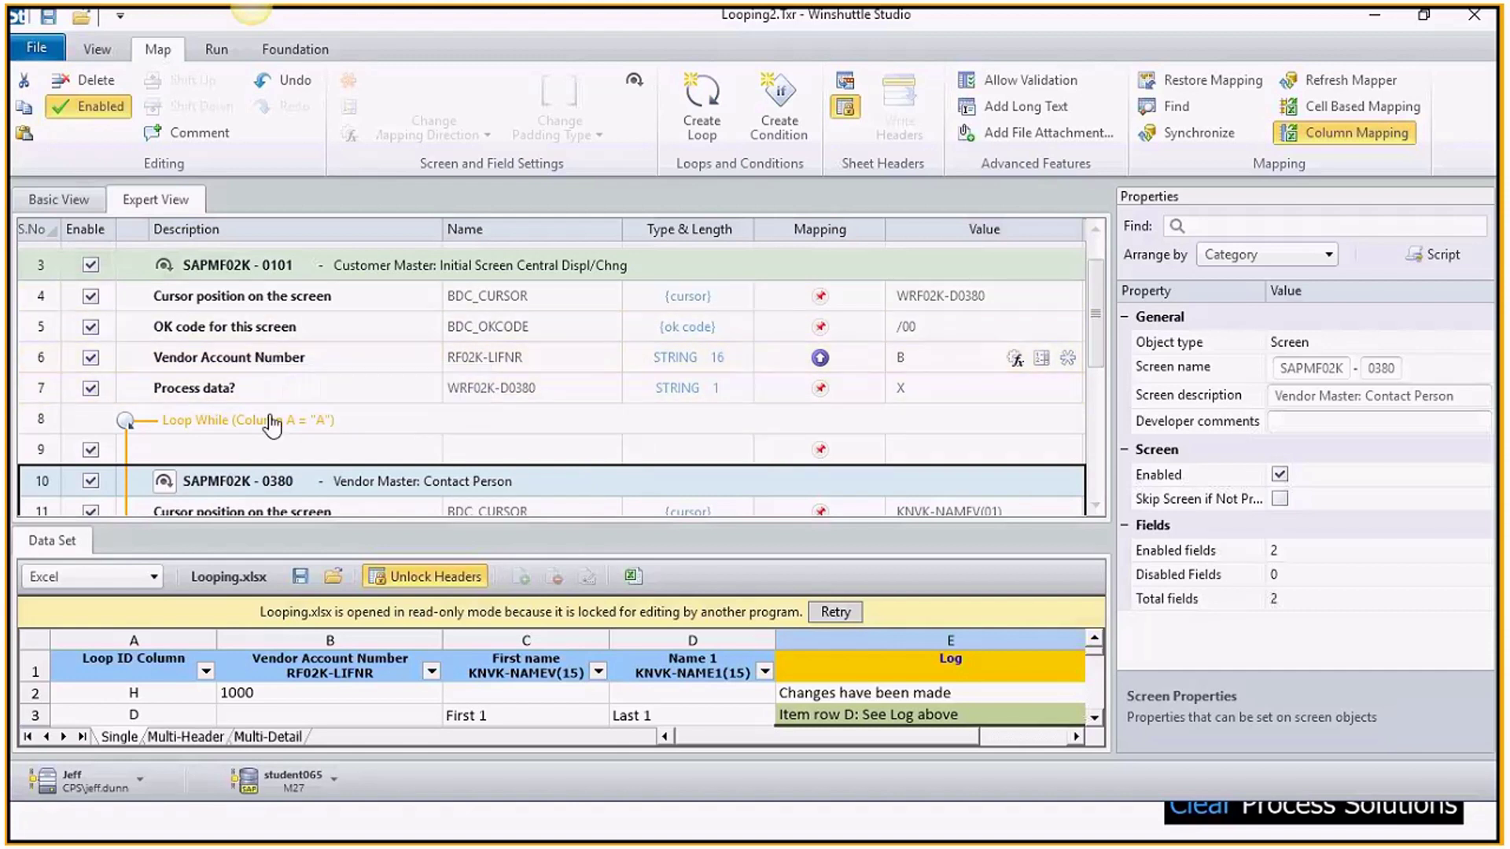
scroll(263, 370, down, 1)
scroll(272, 403, down, 2)
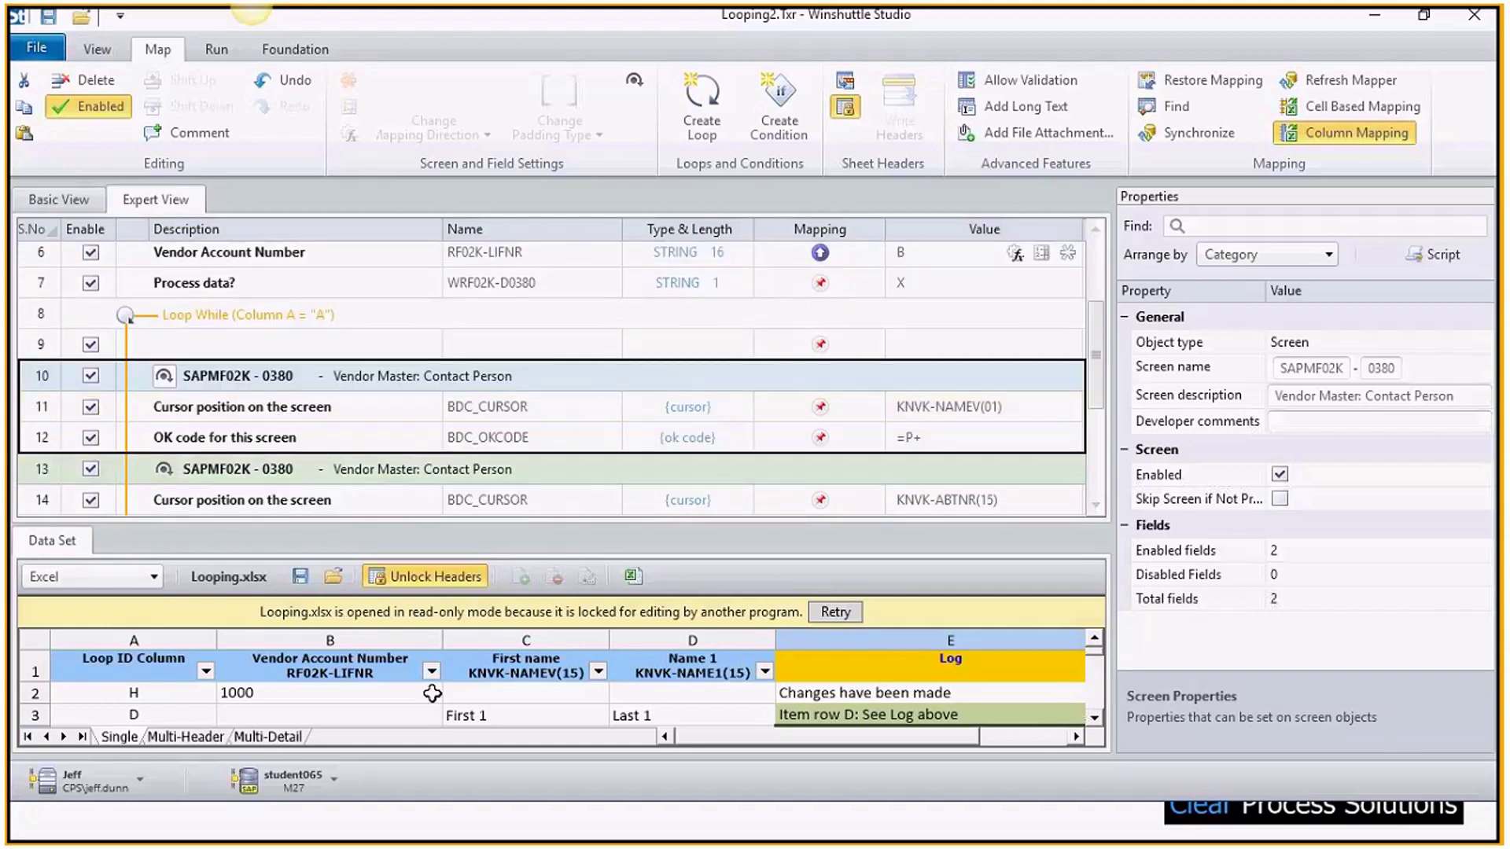
- Undo the last row shift that moved the blank row inside the Loop While block
click(472, 694)
key(ctrl+z)
mouse_move(1249, 20)
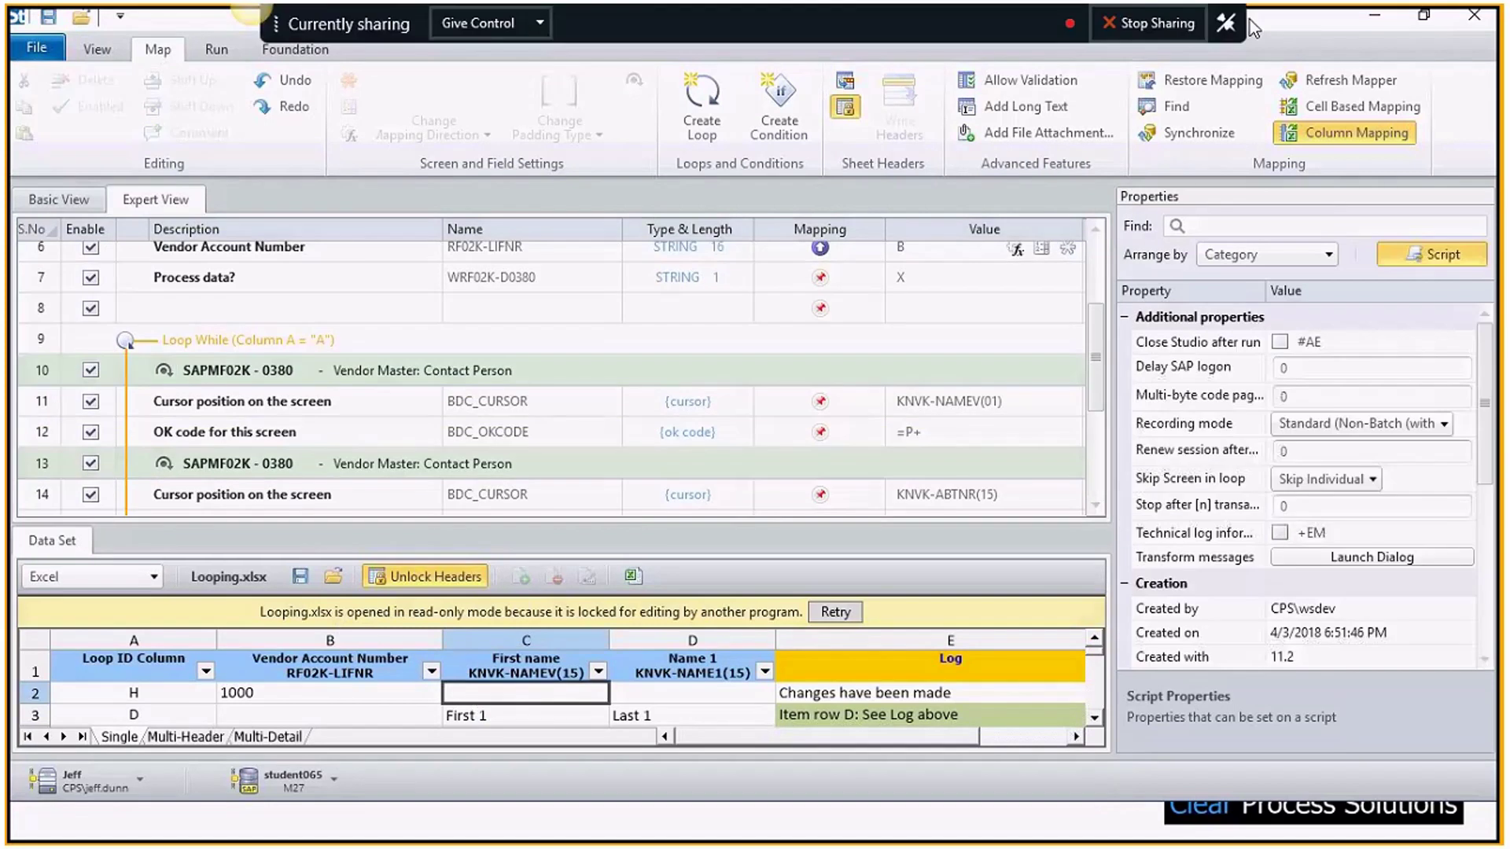
- Copy the loop's two Vendor Master: Contact Person screens with all their fields, rows 10 to 17
click(30, 374)
scroll(105, 384, down, 2)
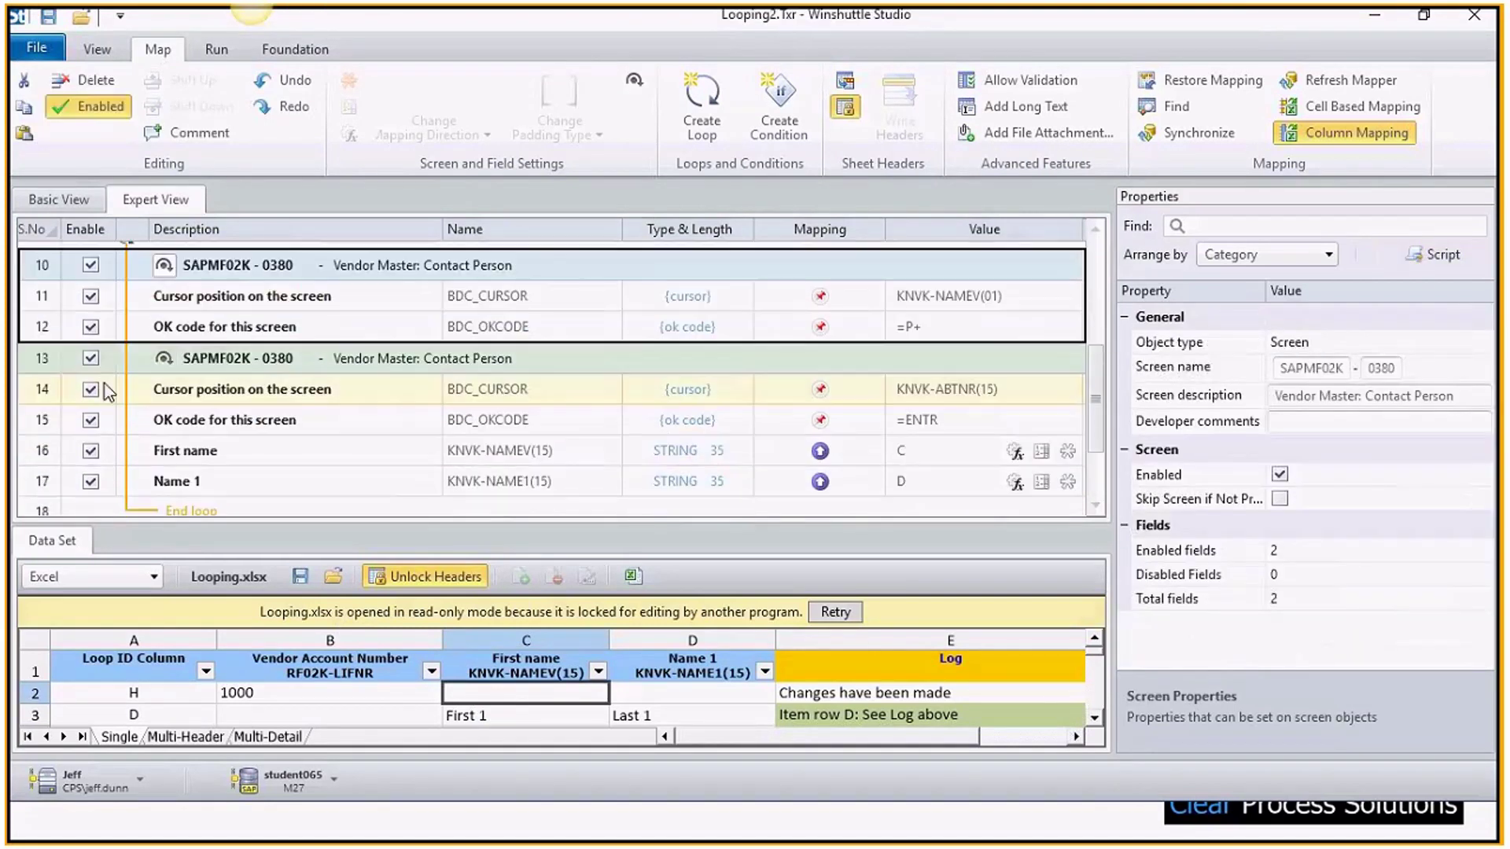
shift+click(41, 427)
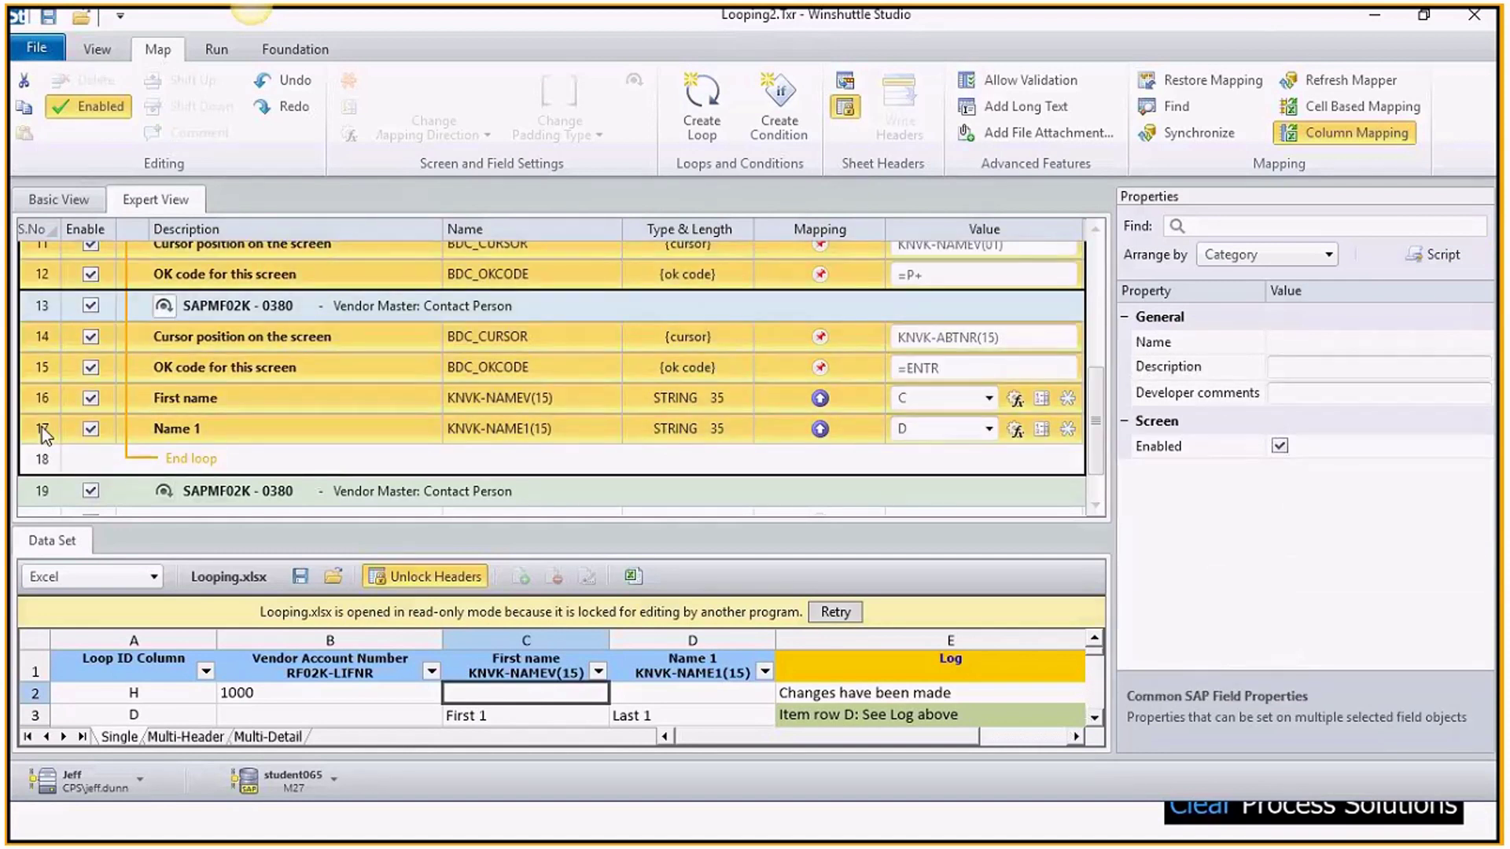
scroll(218, 361, up, 1)
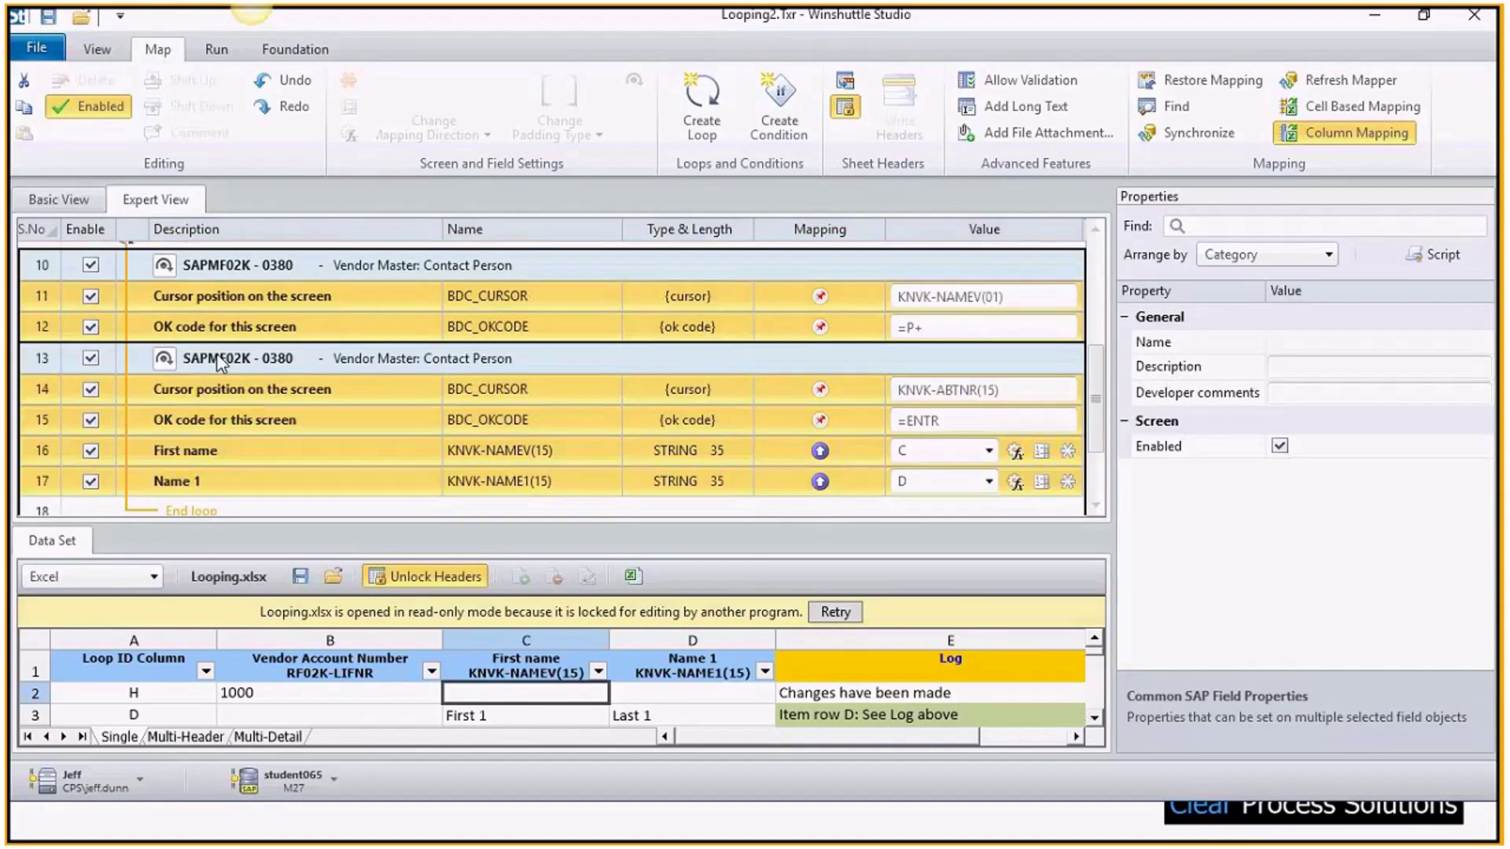
scroll(116, 314, up, 1)
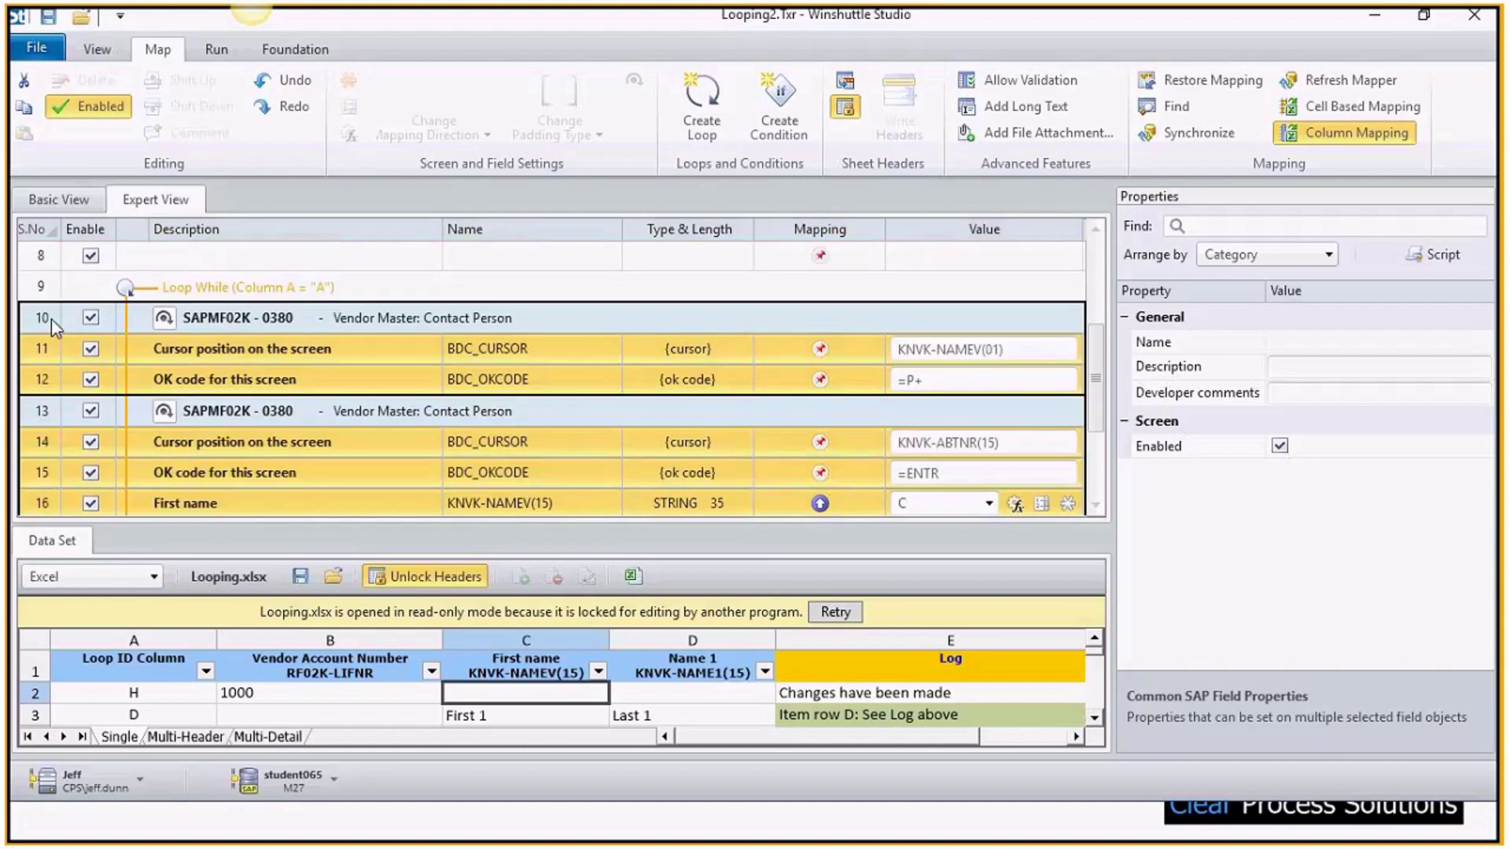
scroll(110, 393, down, 2)
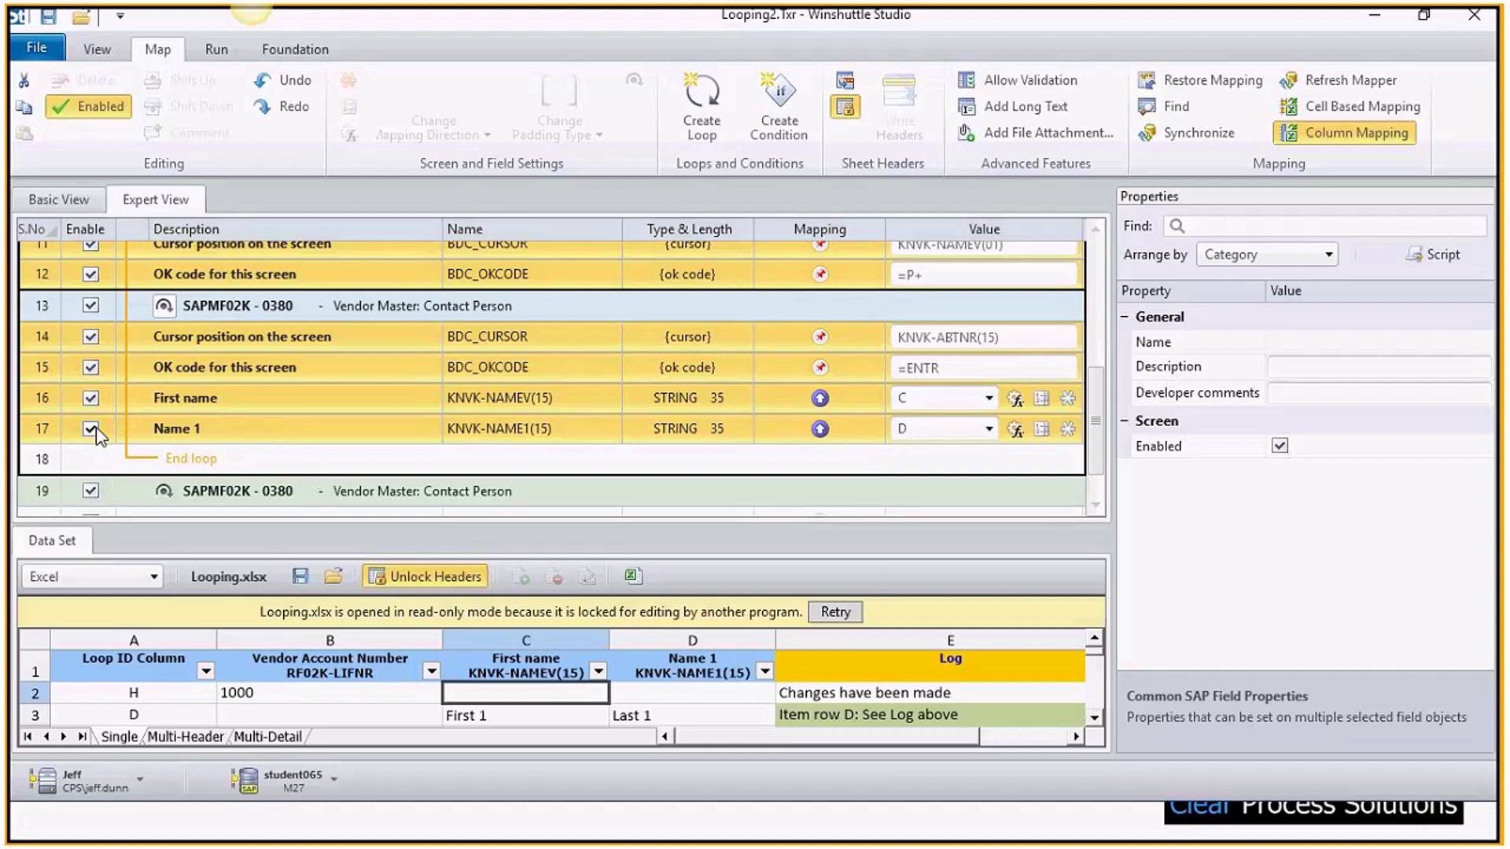
scroll(70, 295, up, 3)
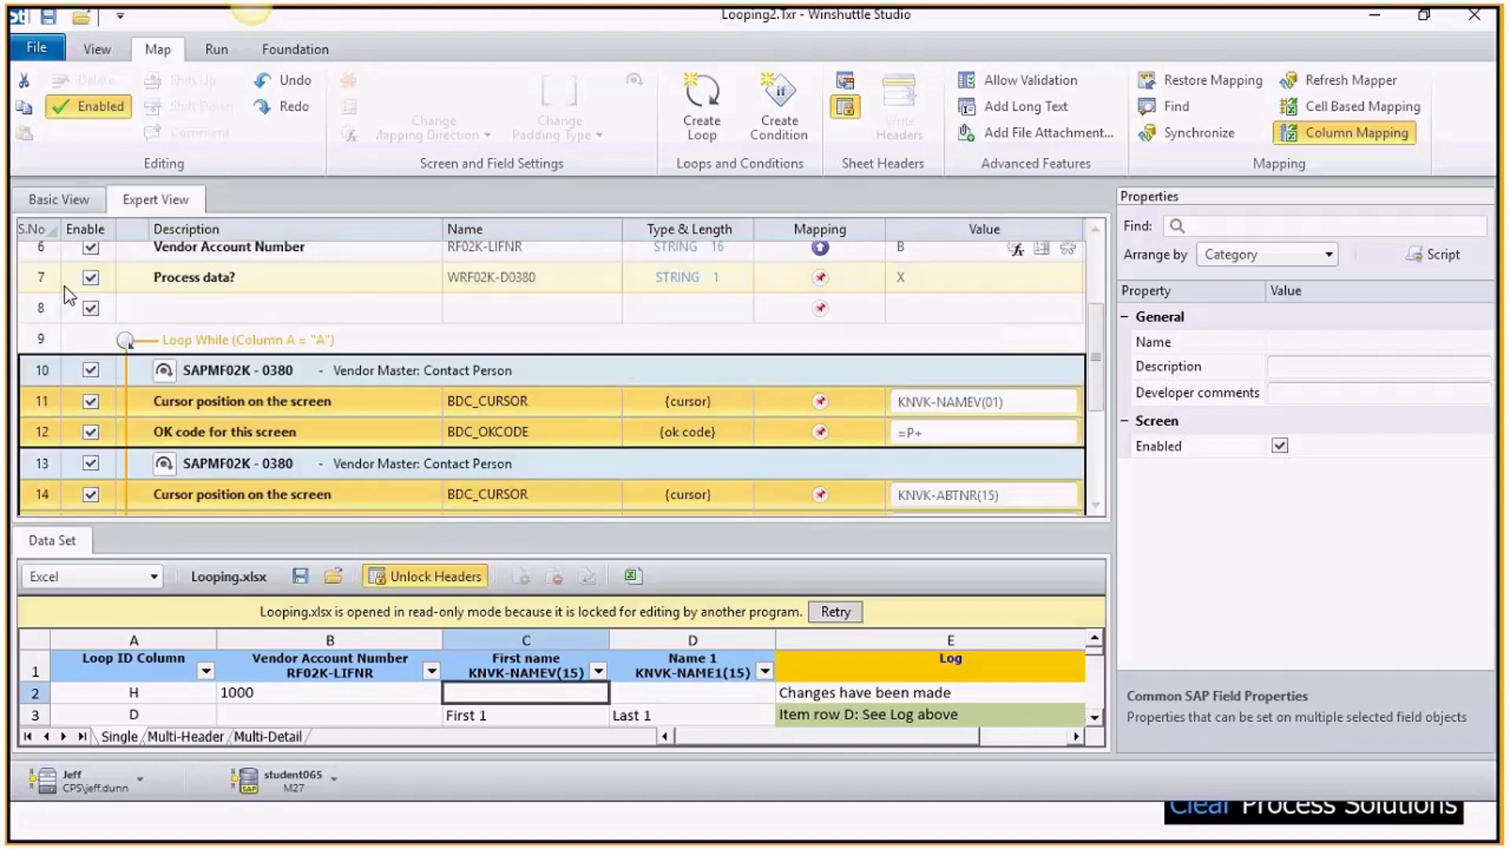
- Paste the copied Contact Person screens before blank row 8, ahead of the loop
click(44, 313)
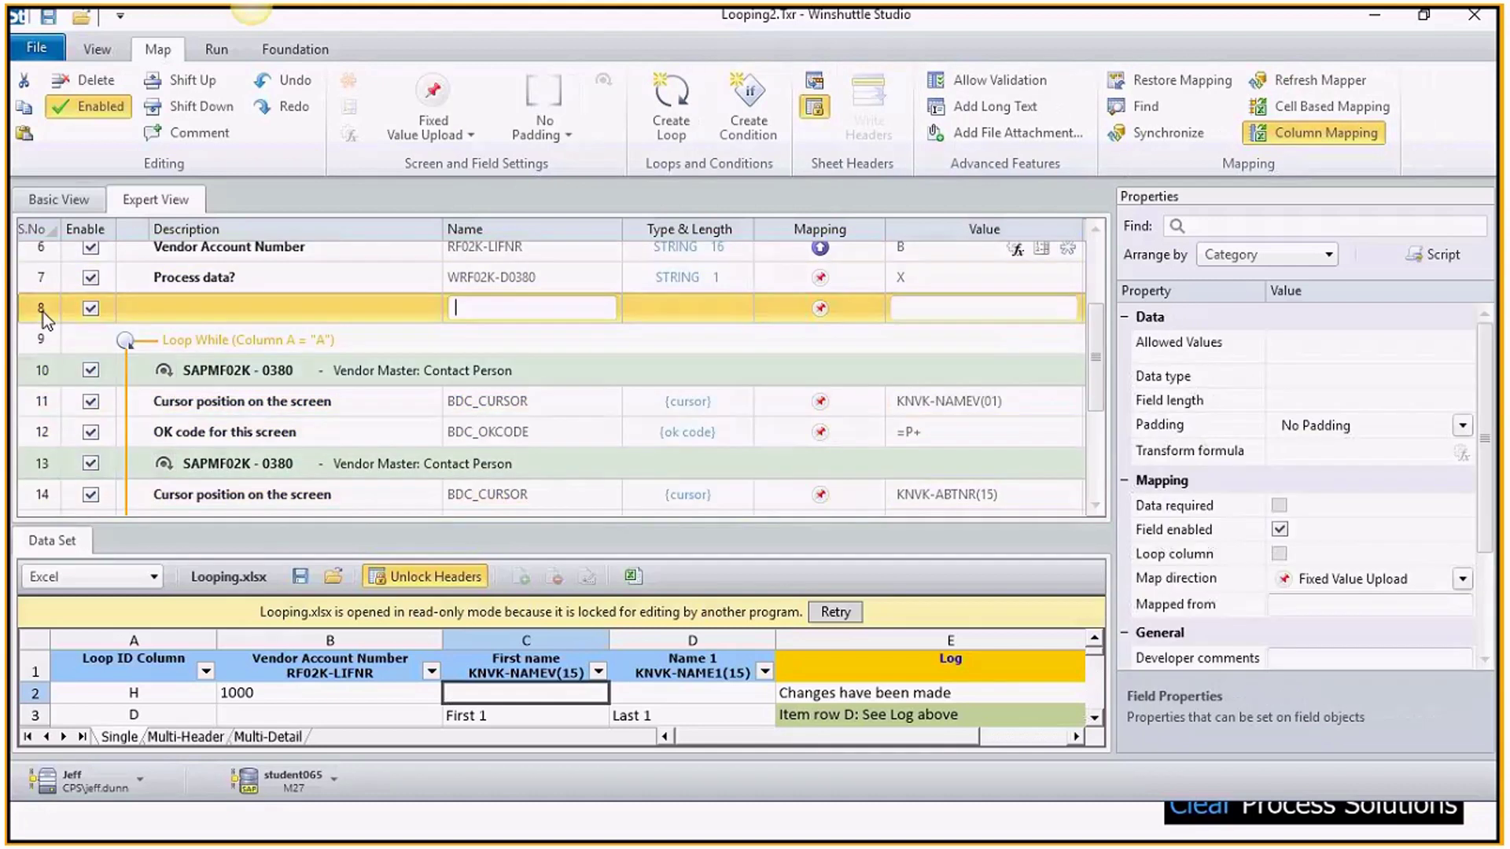
click(44, 313)
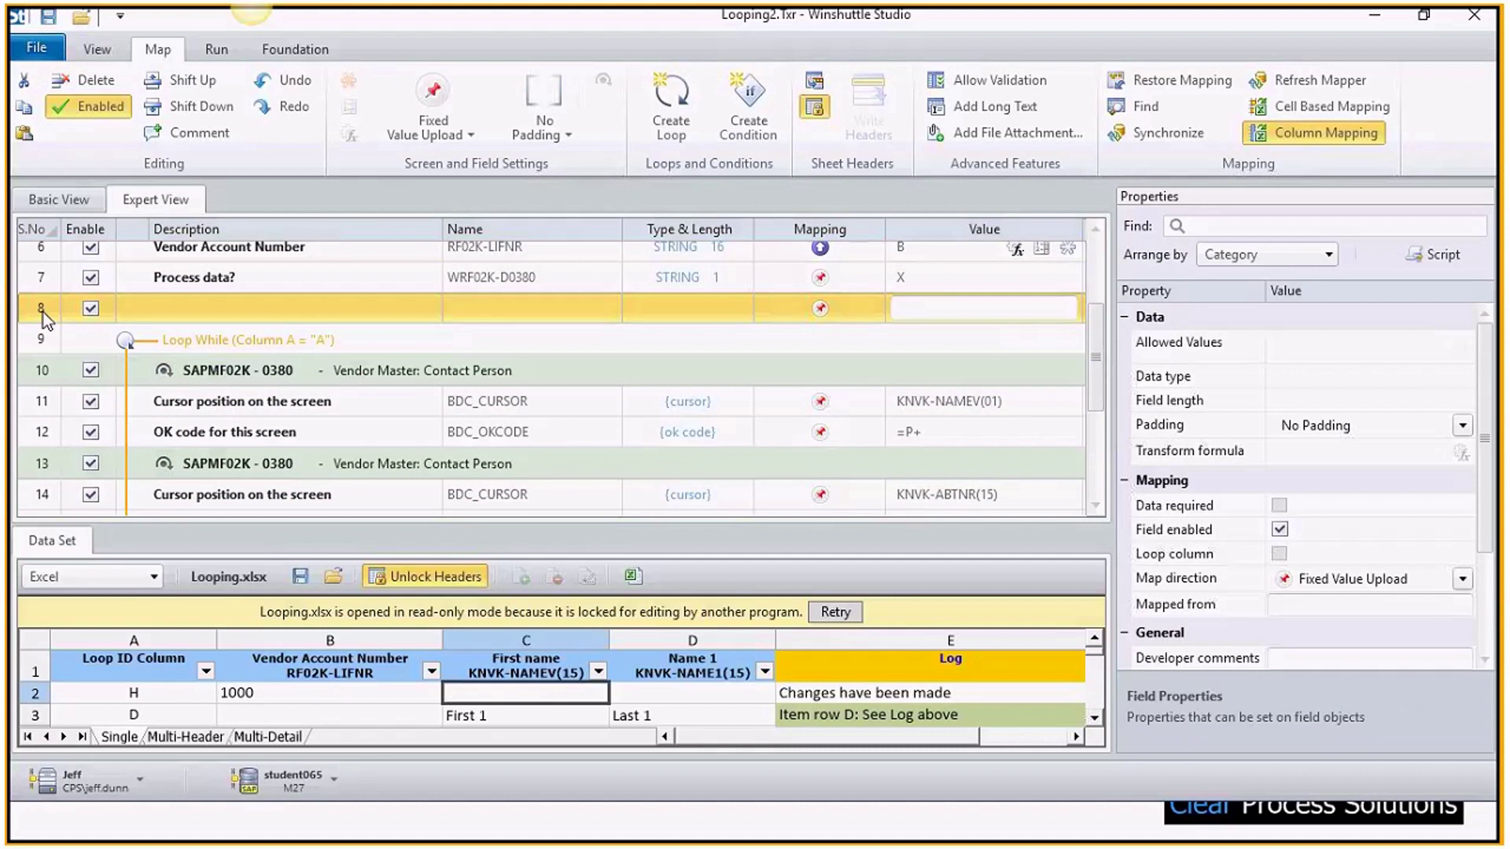
right_click(45, 313)
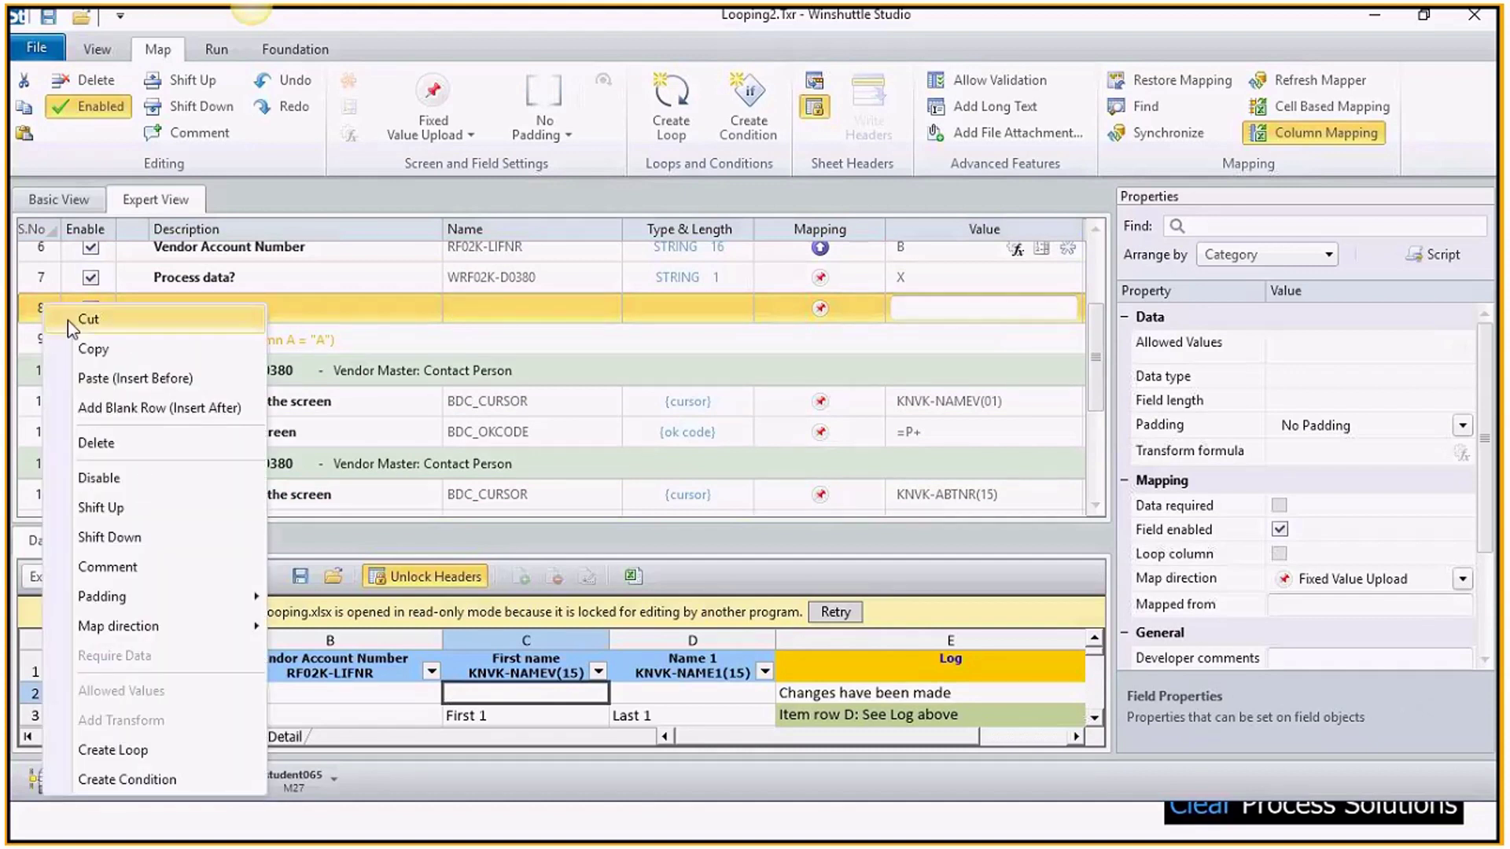
click(120, 376)
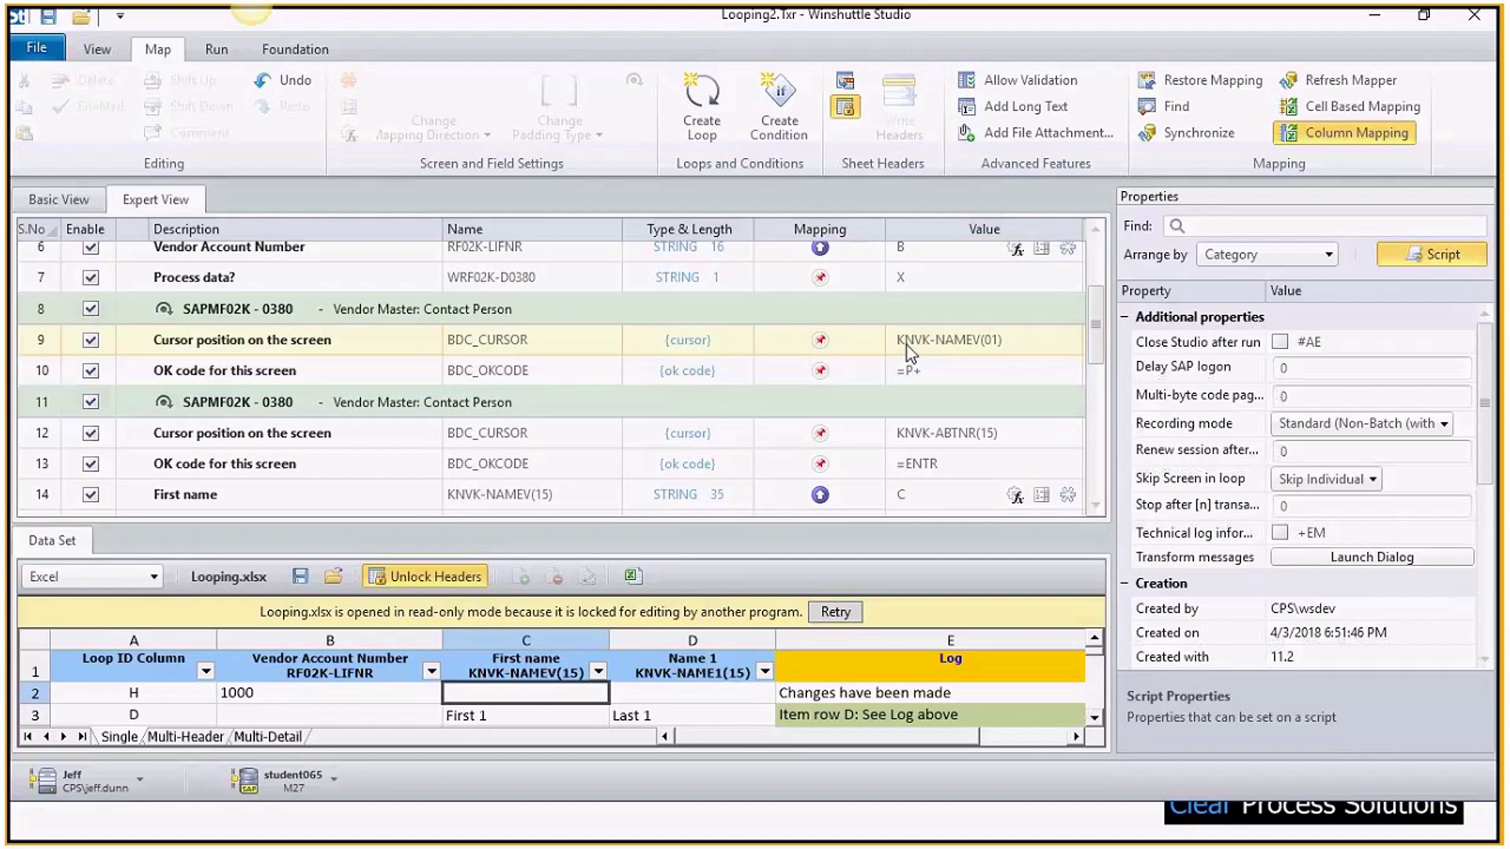
- Delete blank row 16 above the Loop While line and check the Contact Person screens before and inside the loop
scroll(908, 450, down, 1)
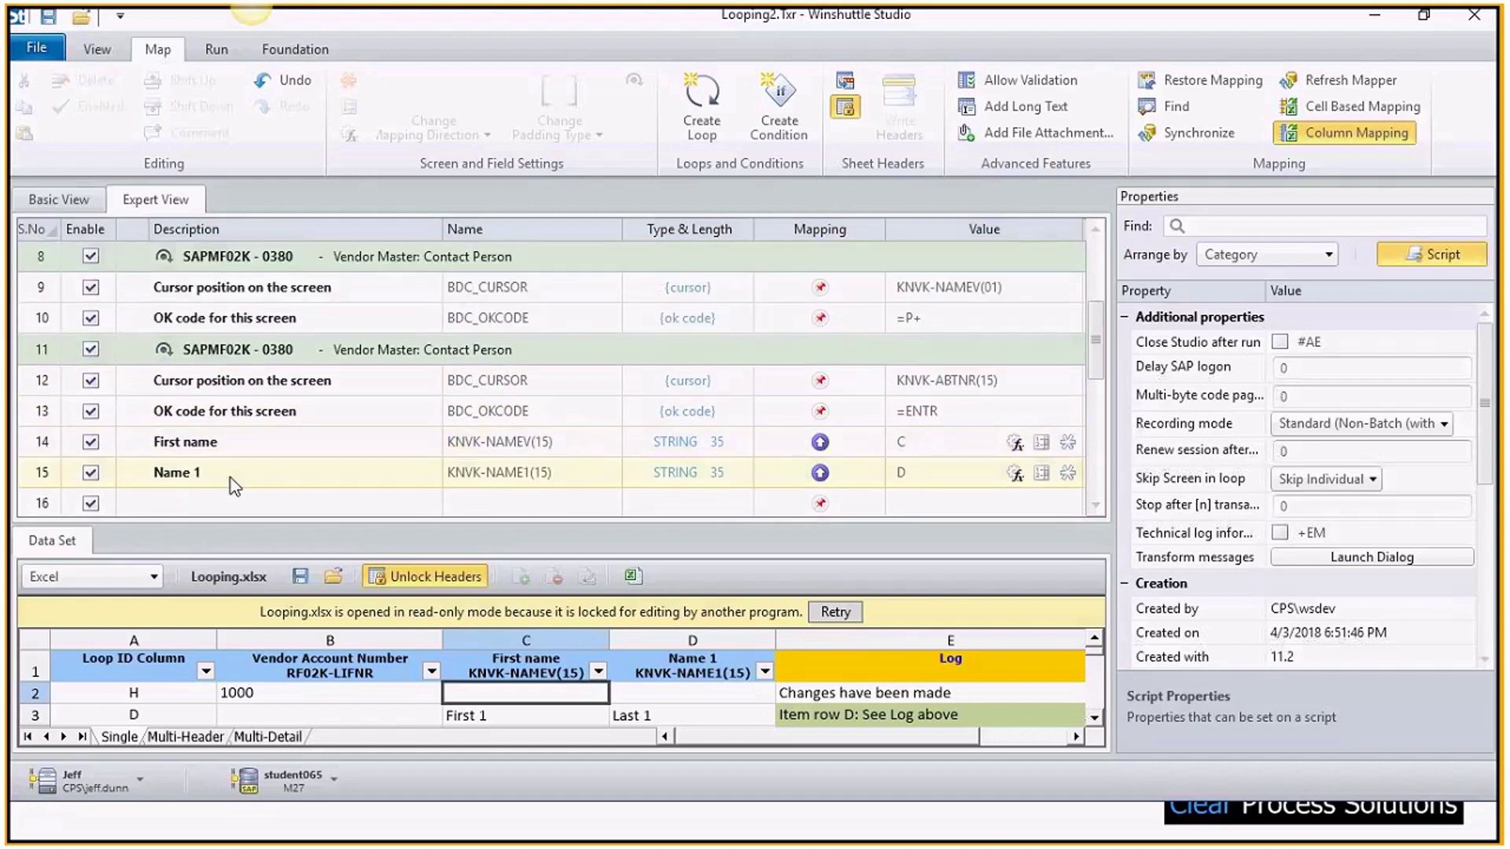
scroll(657, 445, down, 1)
scroll(657, 453, down, 1)
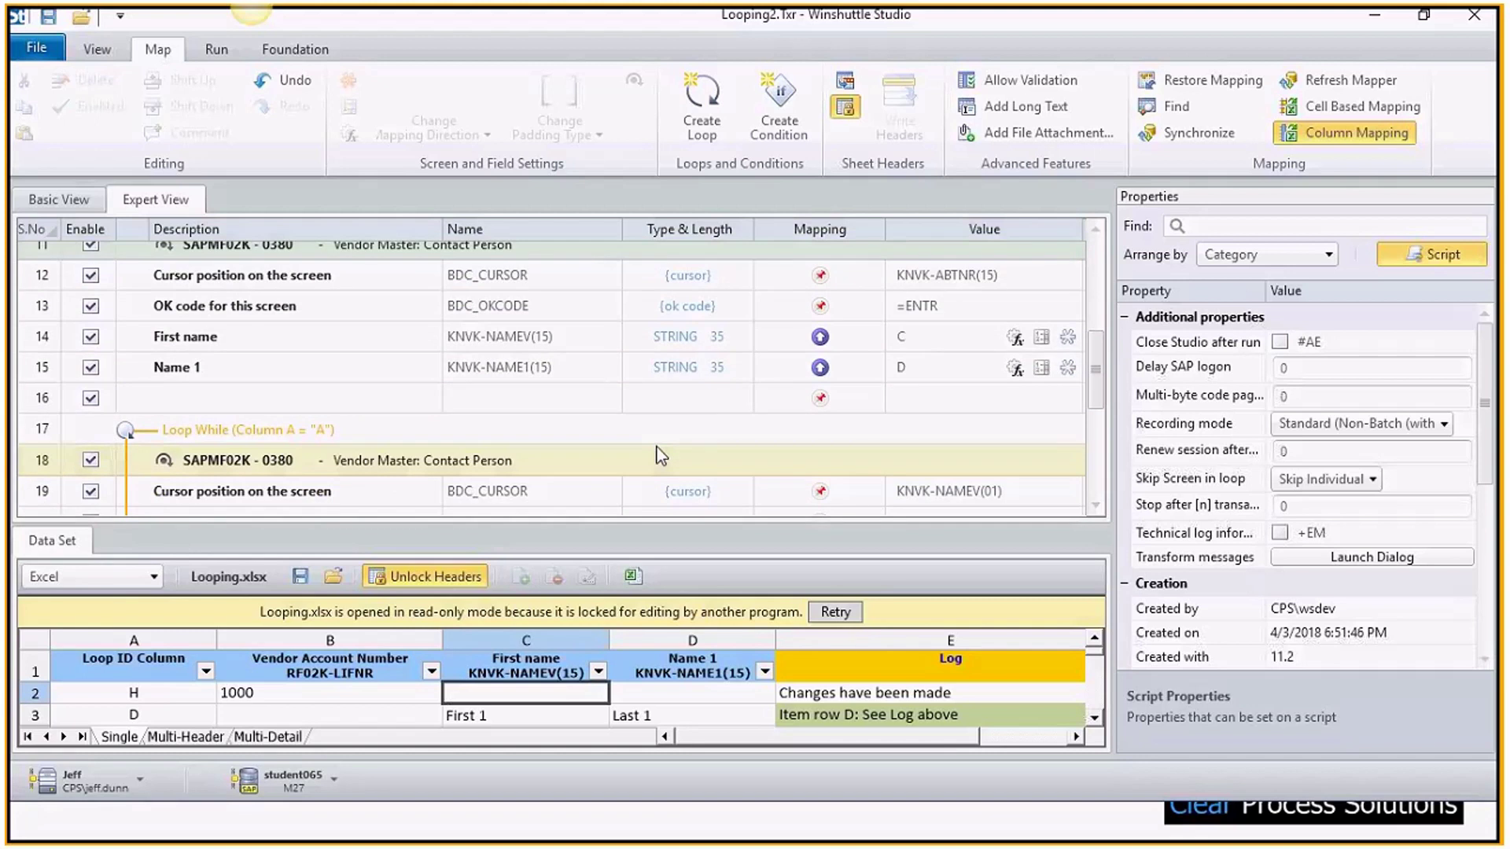
scroll(660, 456, down, 3)
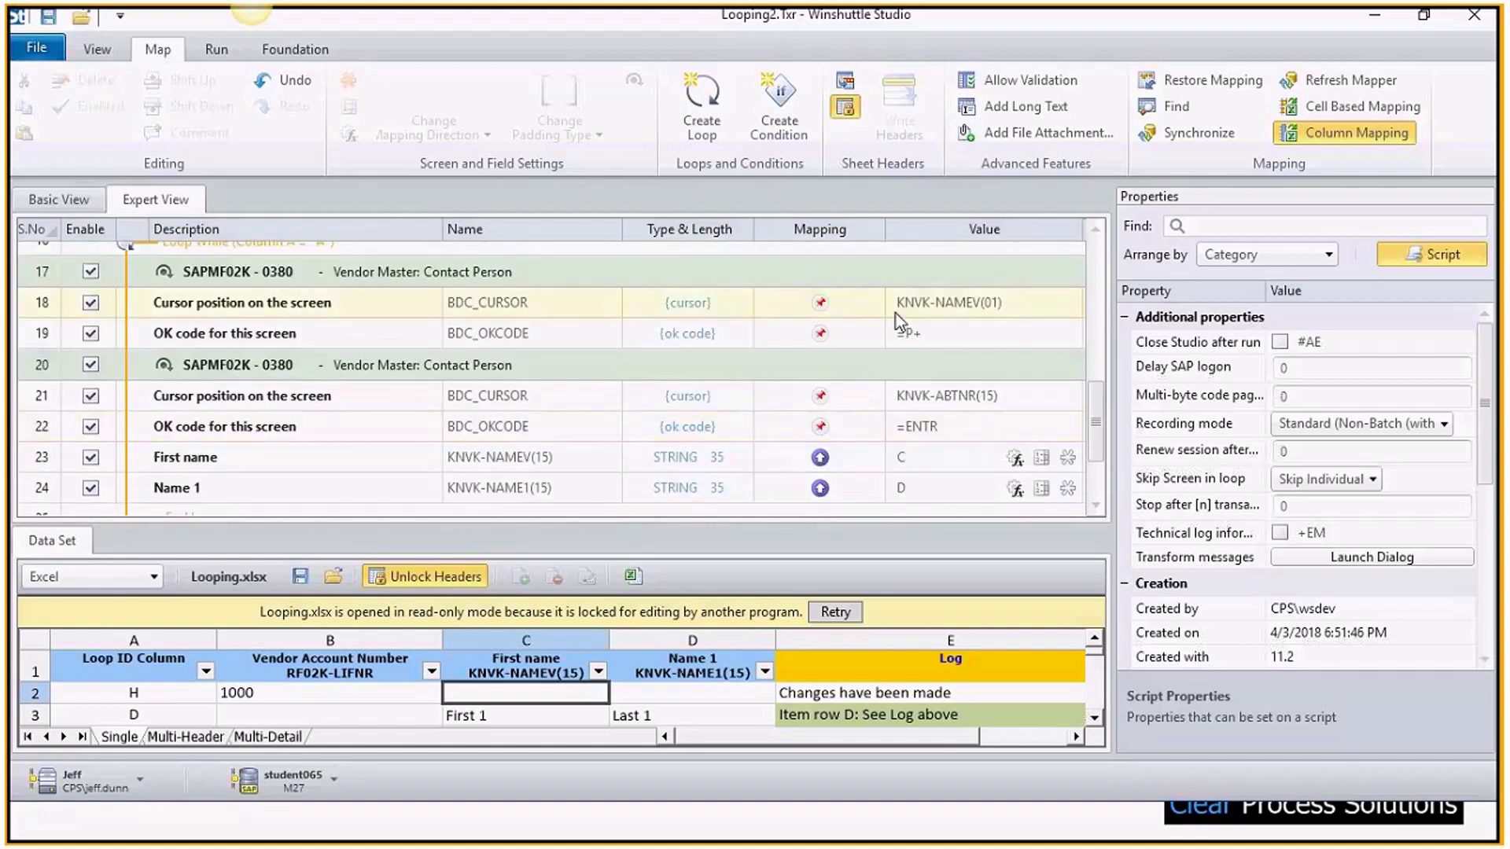
scroll(903, 464, down, 2)
scroll(912, 464, up, 6)
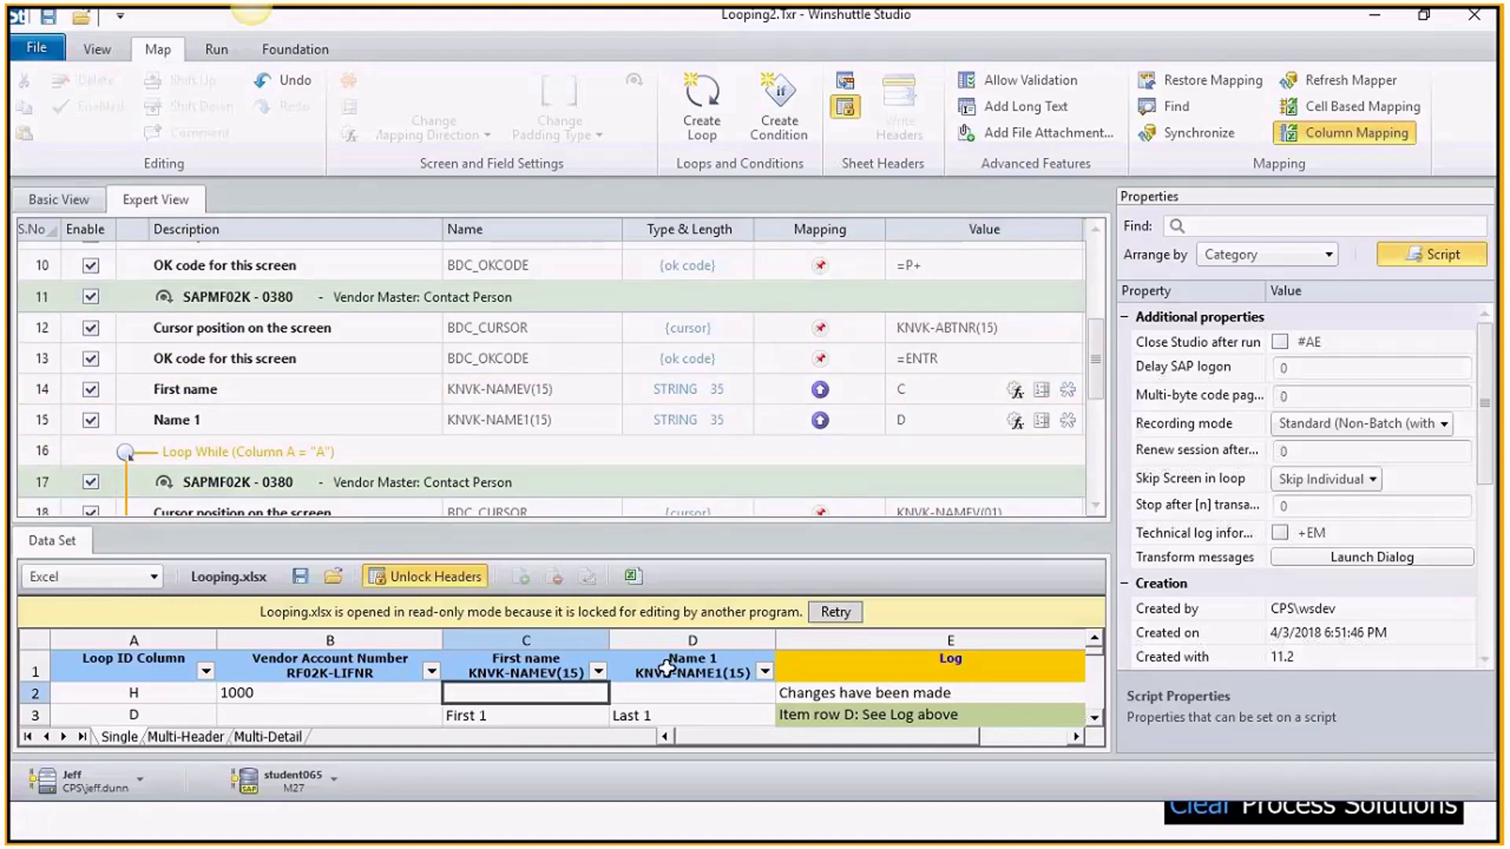
- Open Looping.xlsx in Excel and clear the Log column filter on the Single sheet
click(632, 578)
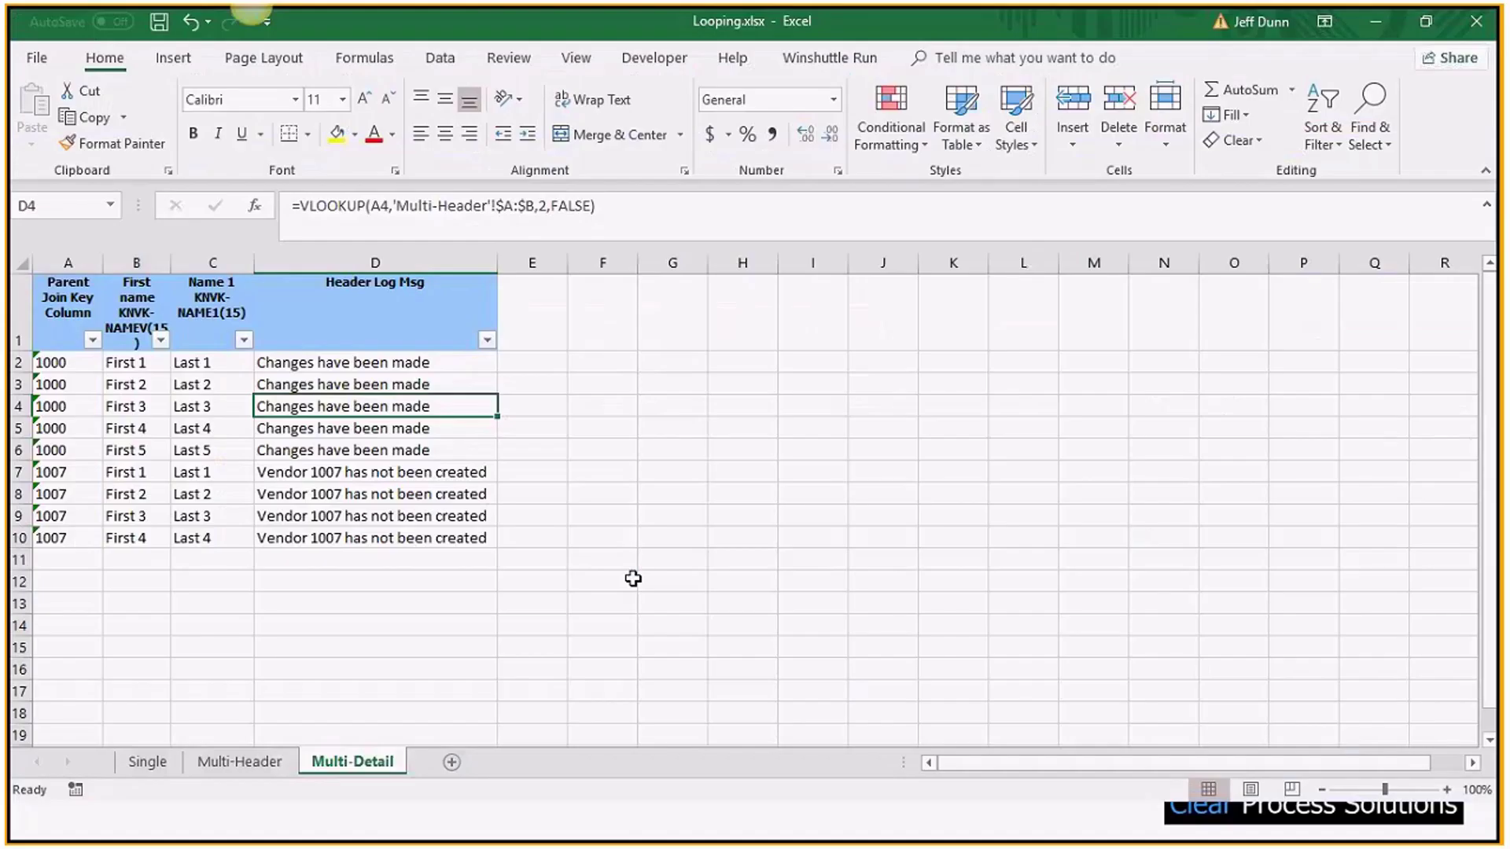
click(148, 762)
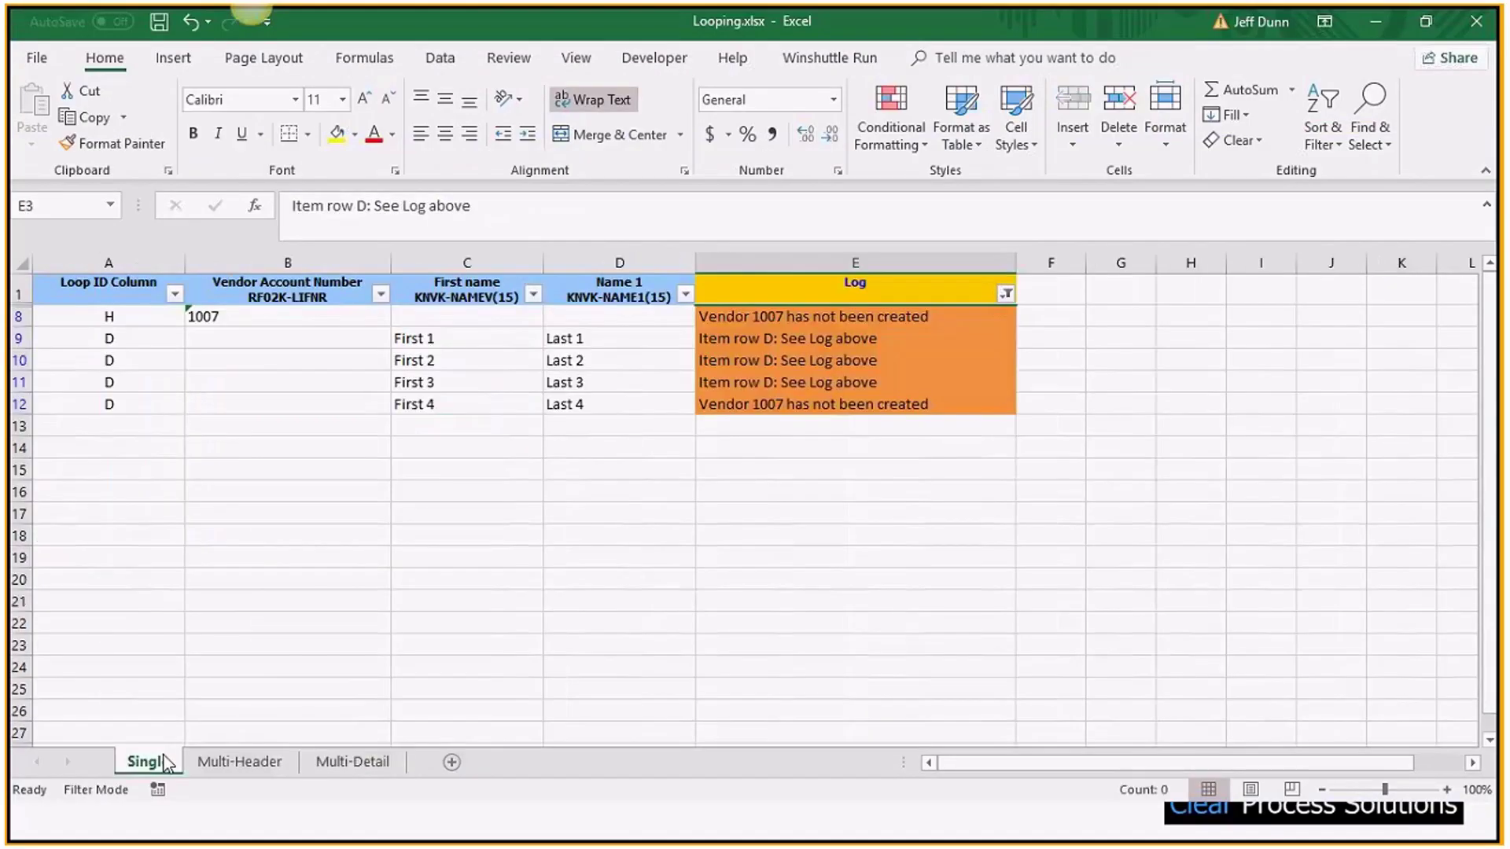
drag(408, 338, 559, 405)
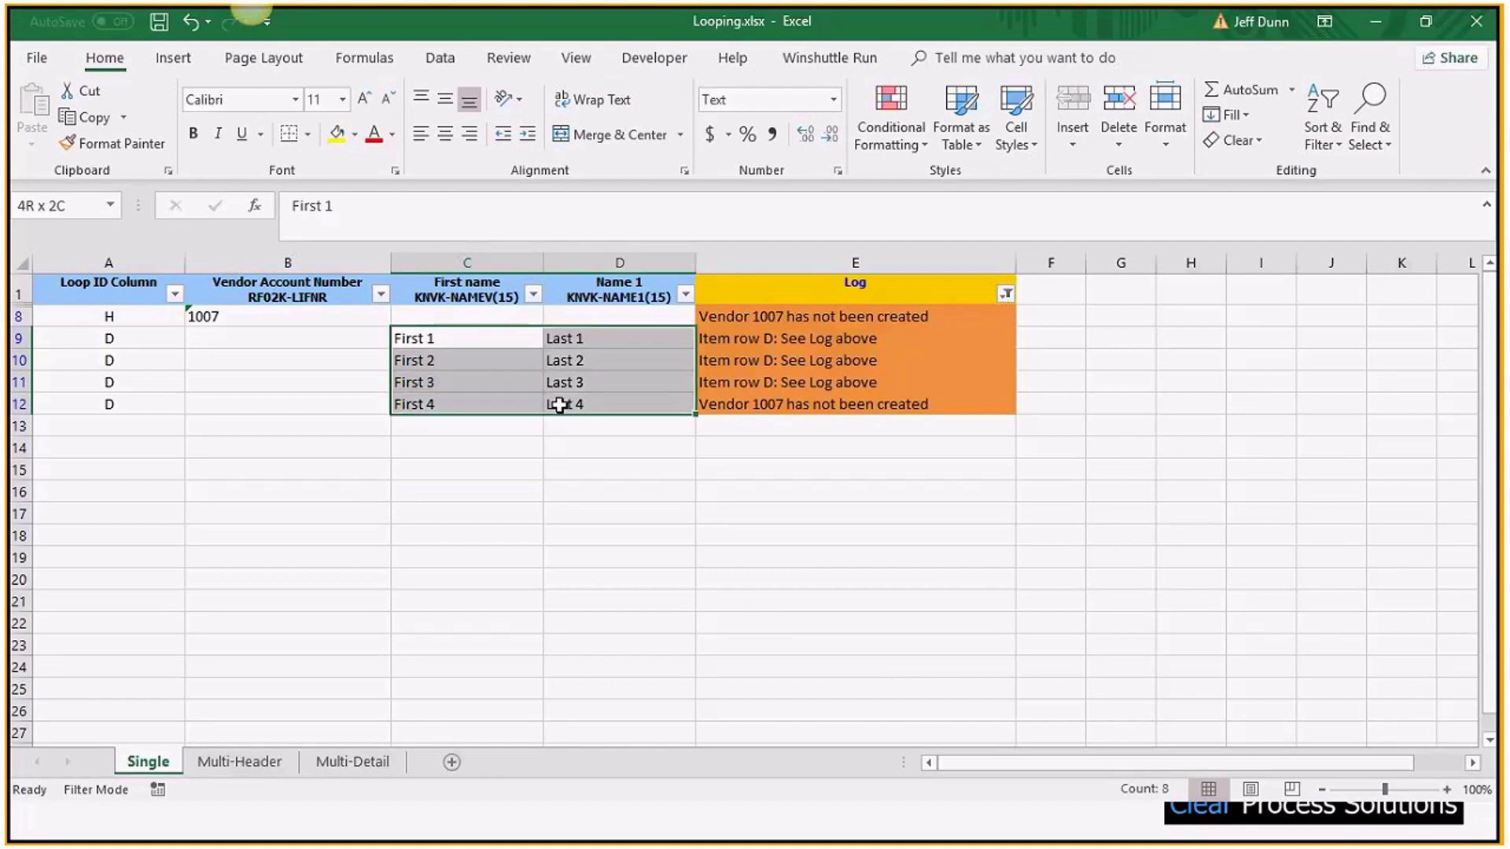
click(1006, 293)
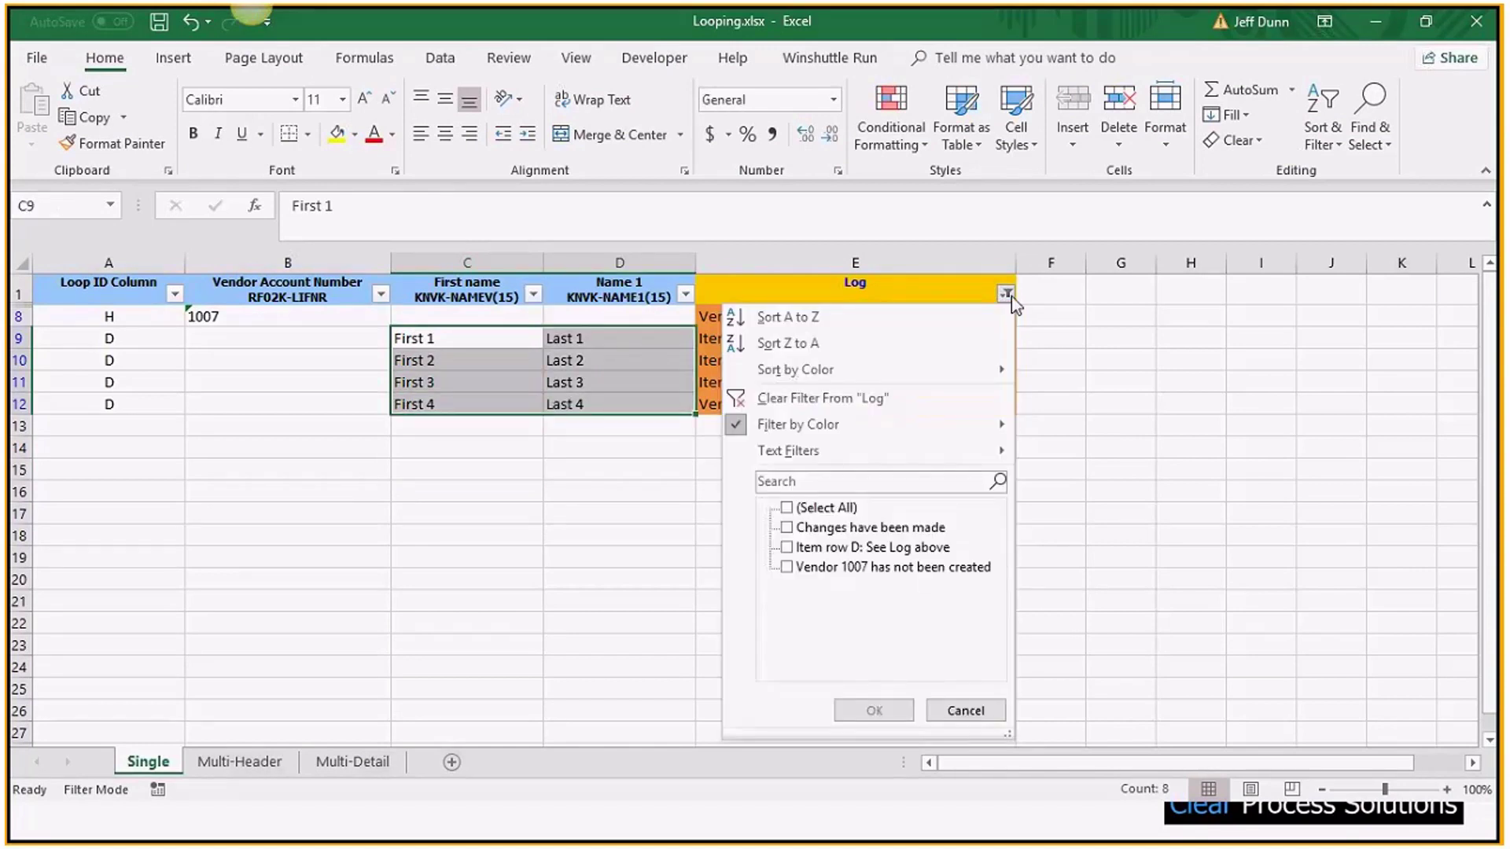
click(927, 401)
- Move each vendor's contact names up one row to start on its H row, and delete the emptied D rows 7 and 11
drag(415, 337, 567, 408)
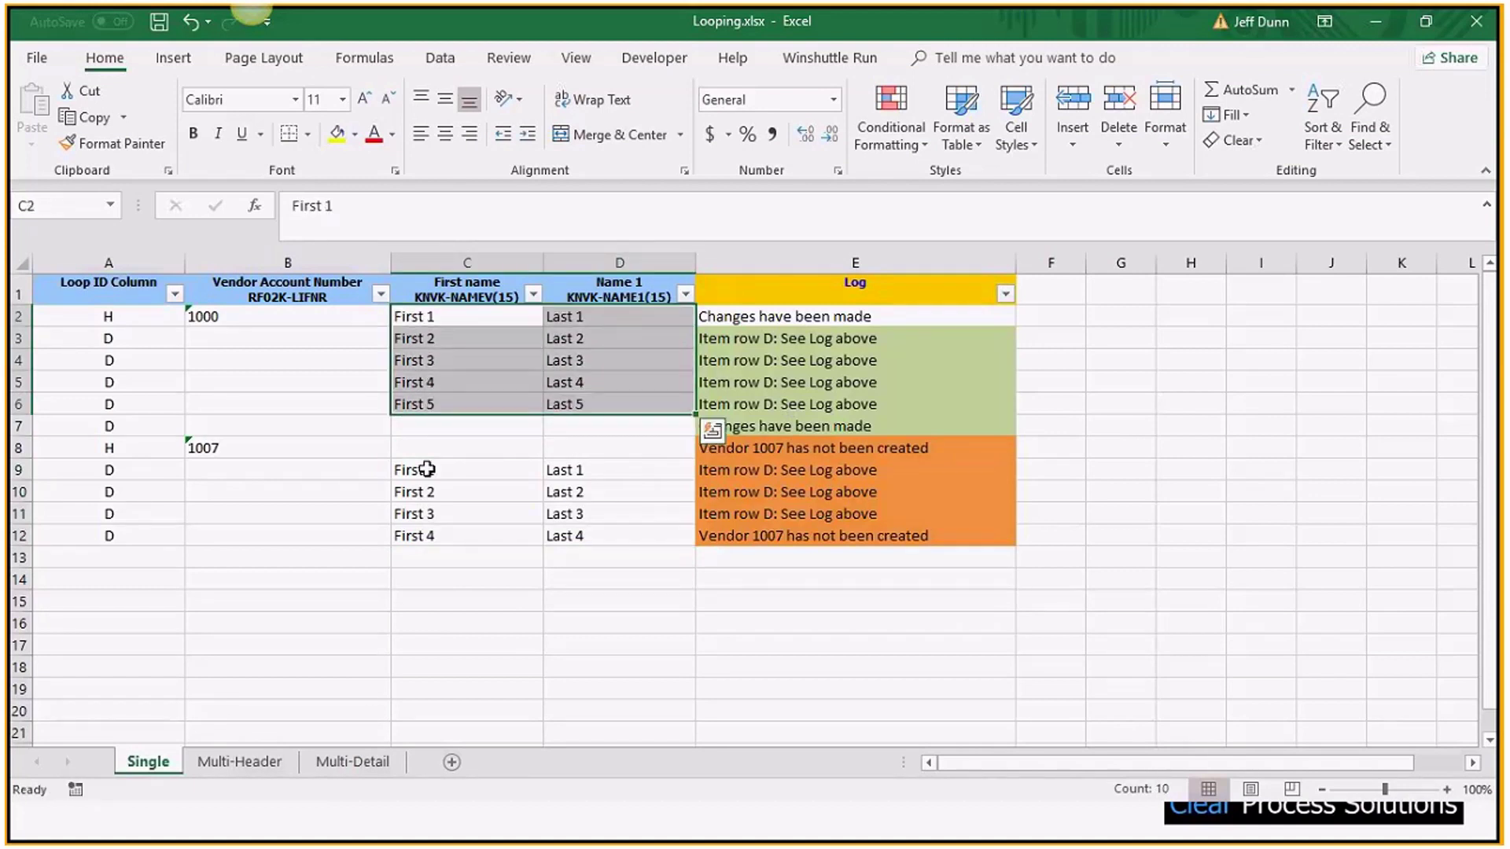
drag(426, 470, 550, 512)
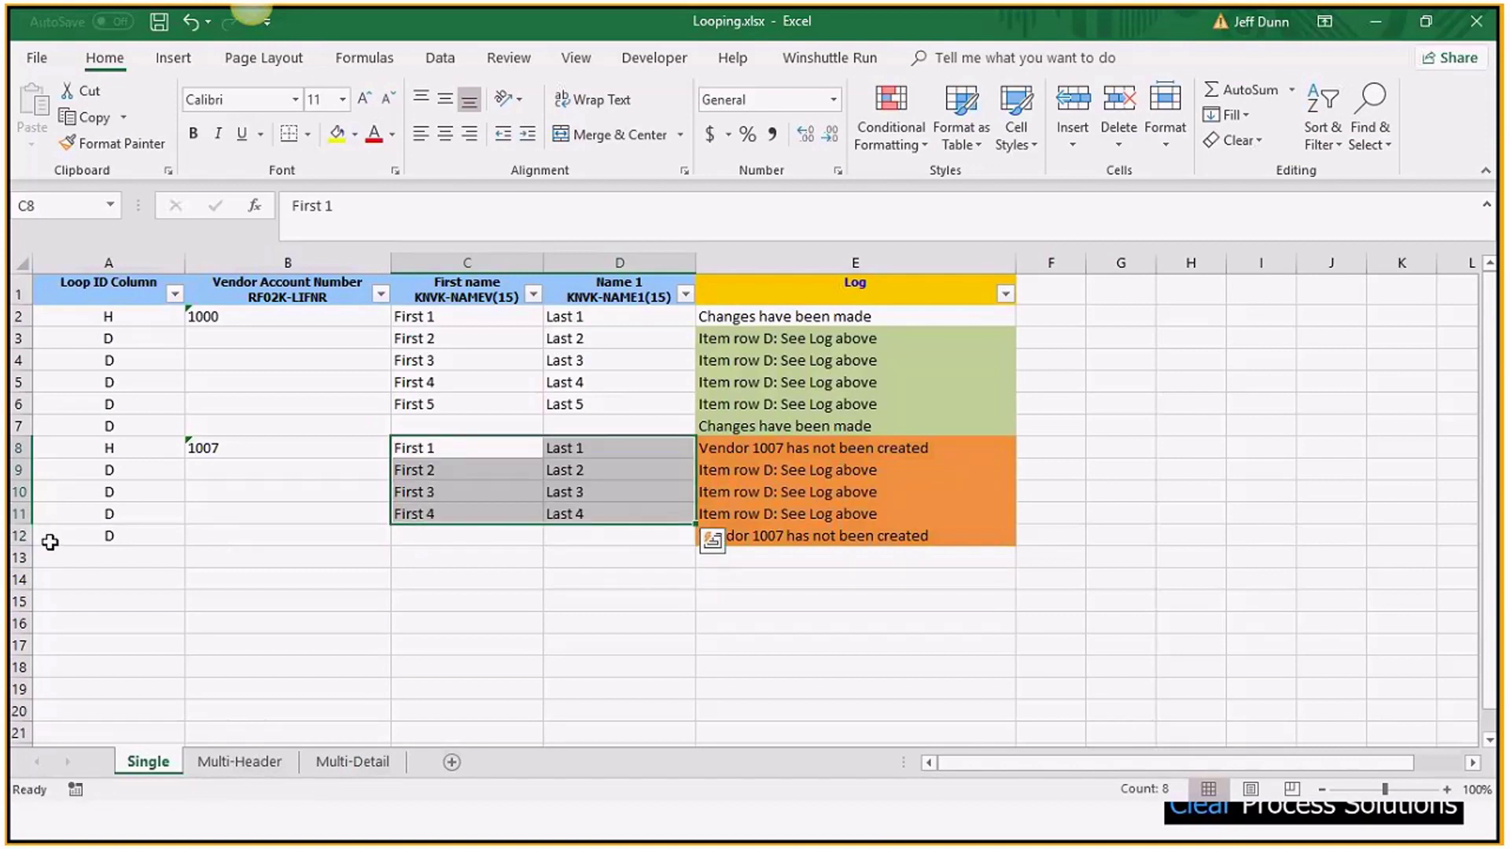
click(20, 427)
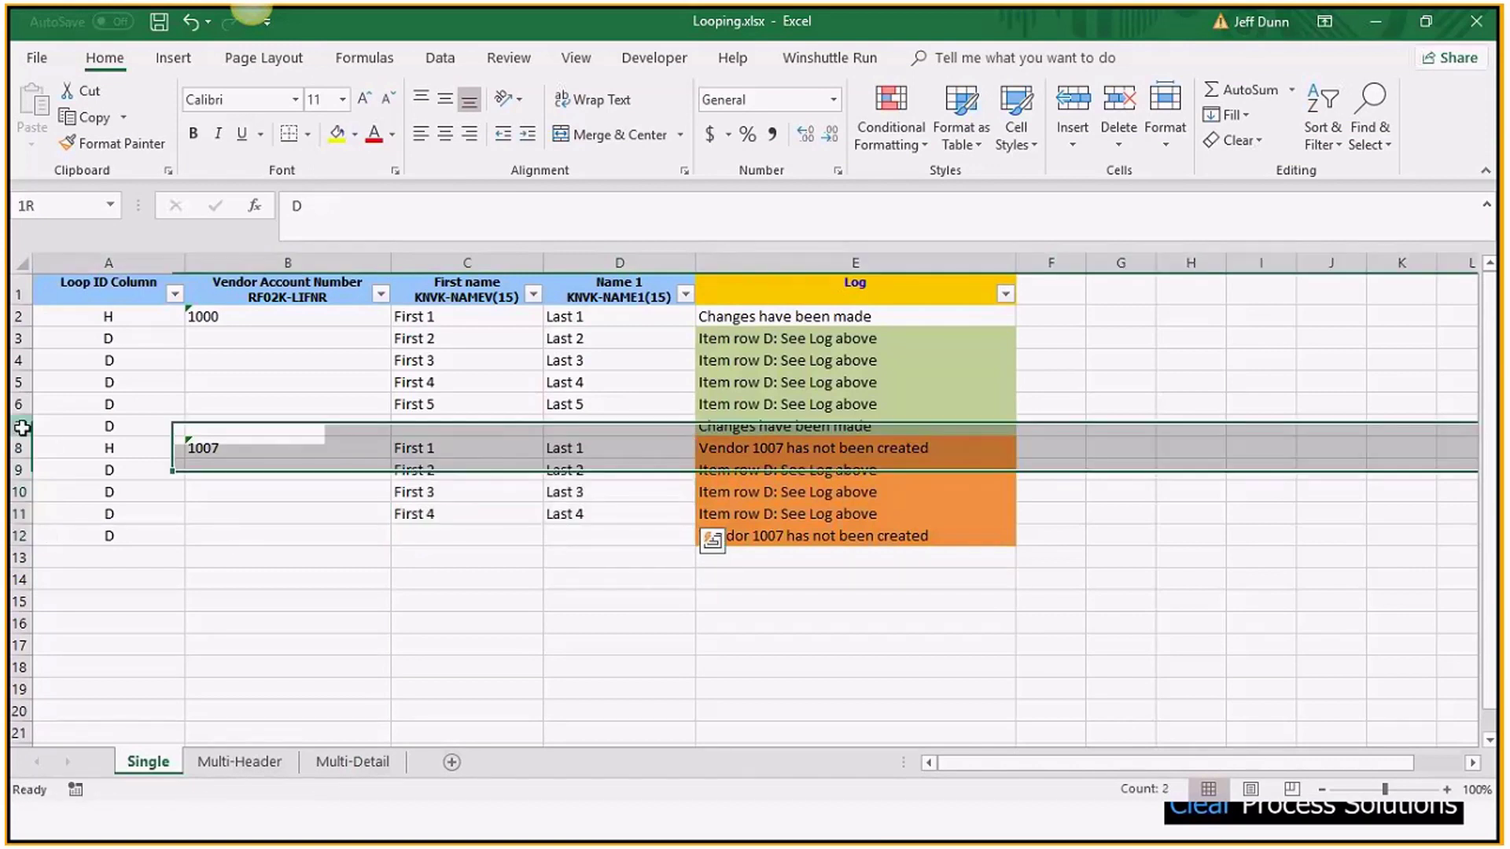
right_click(22, 429)
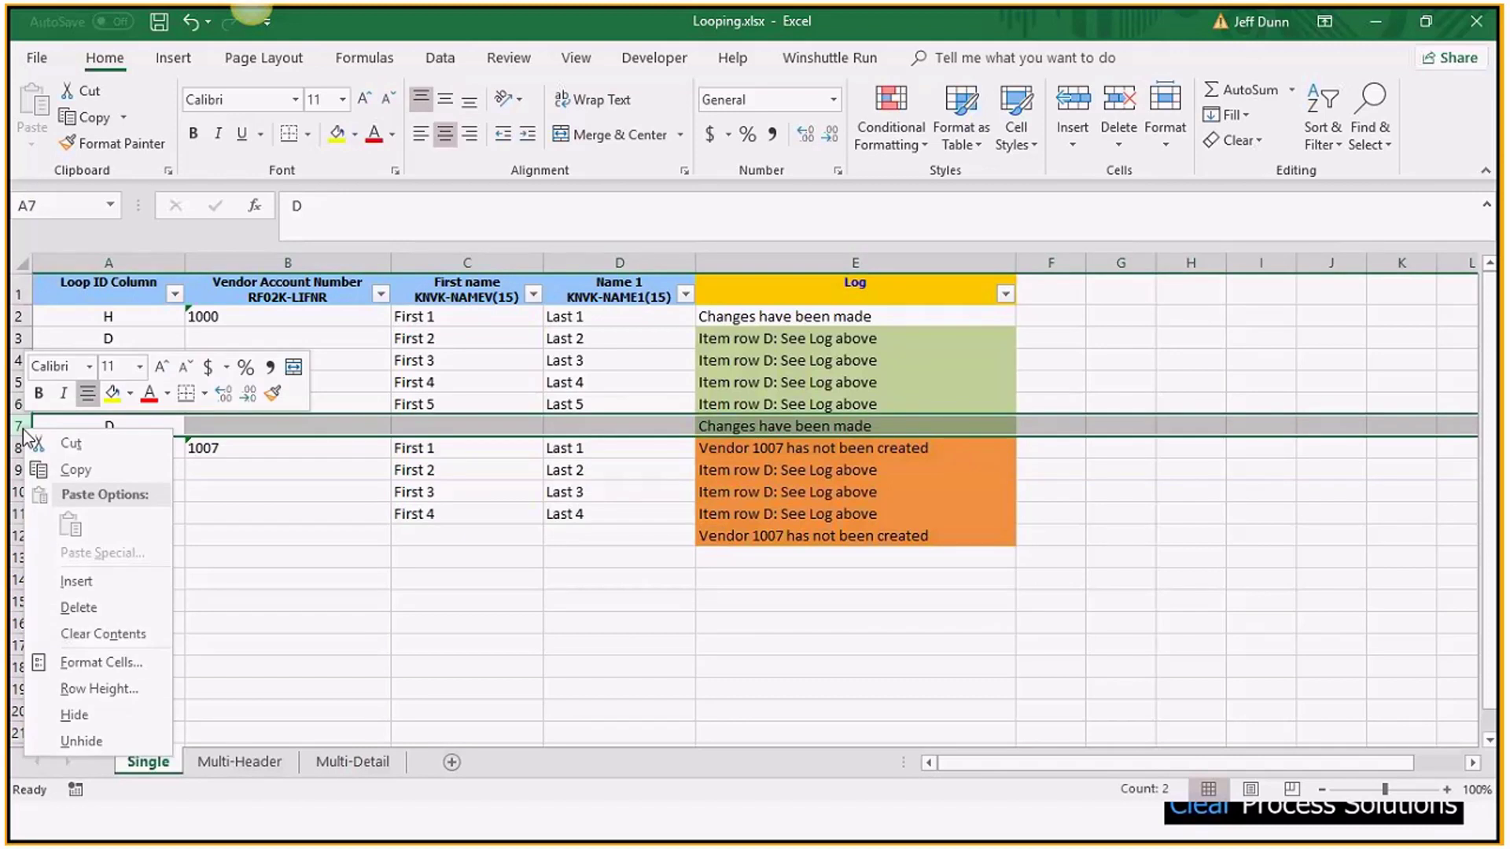
click(78, 608)
click(20, 514)
right_click(25, 517)
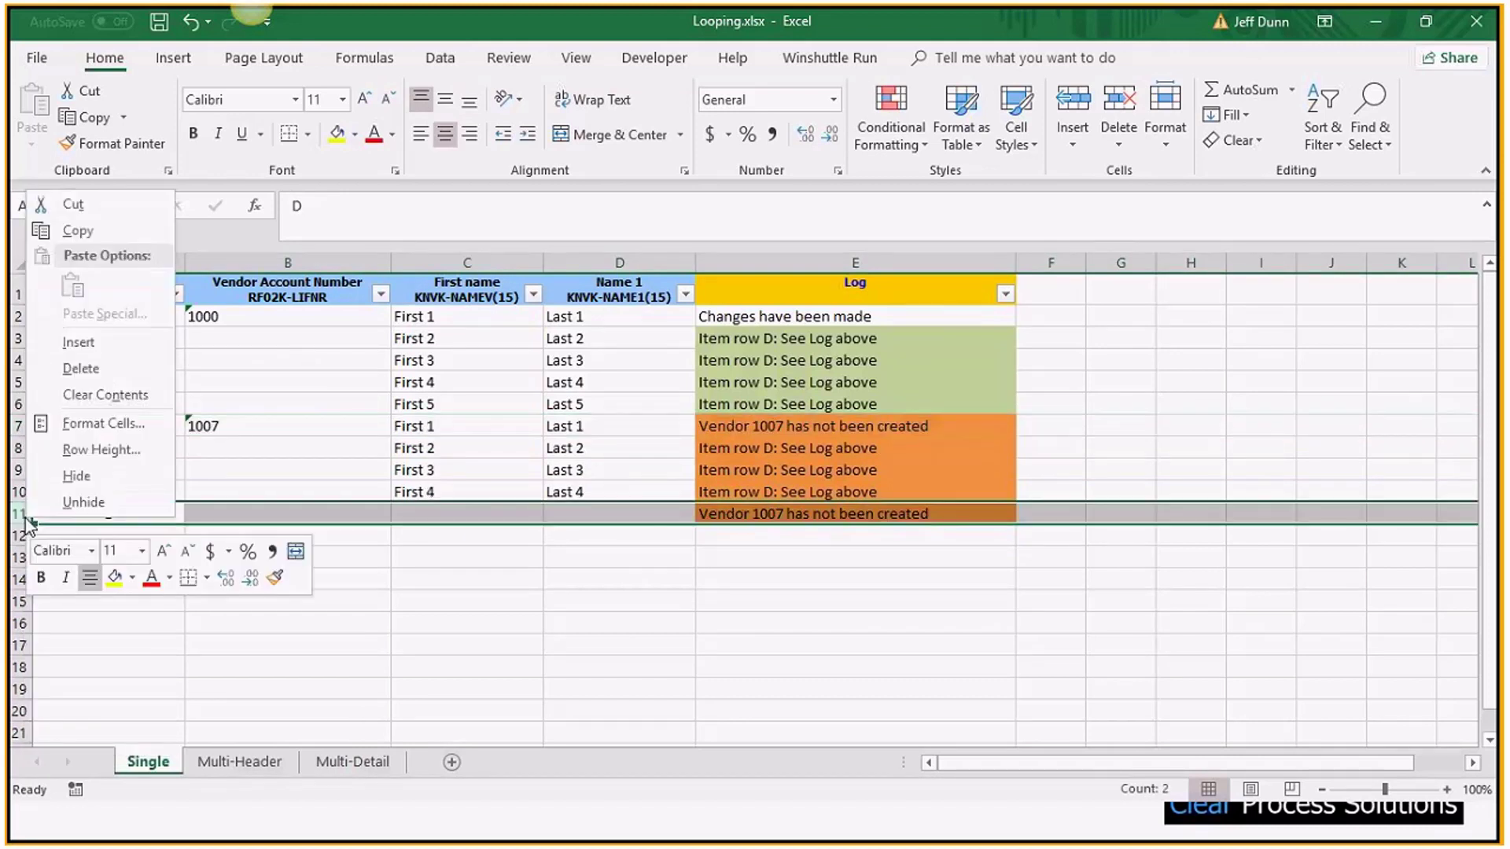
click(80, 368)
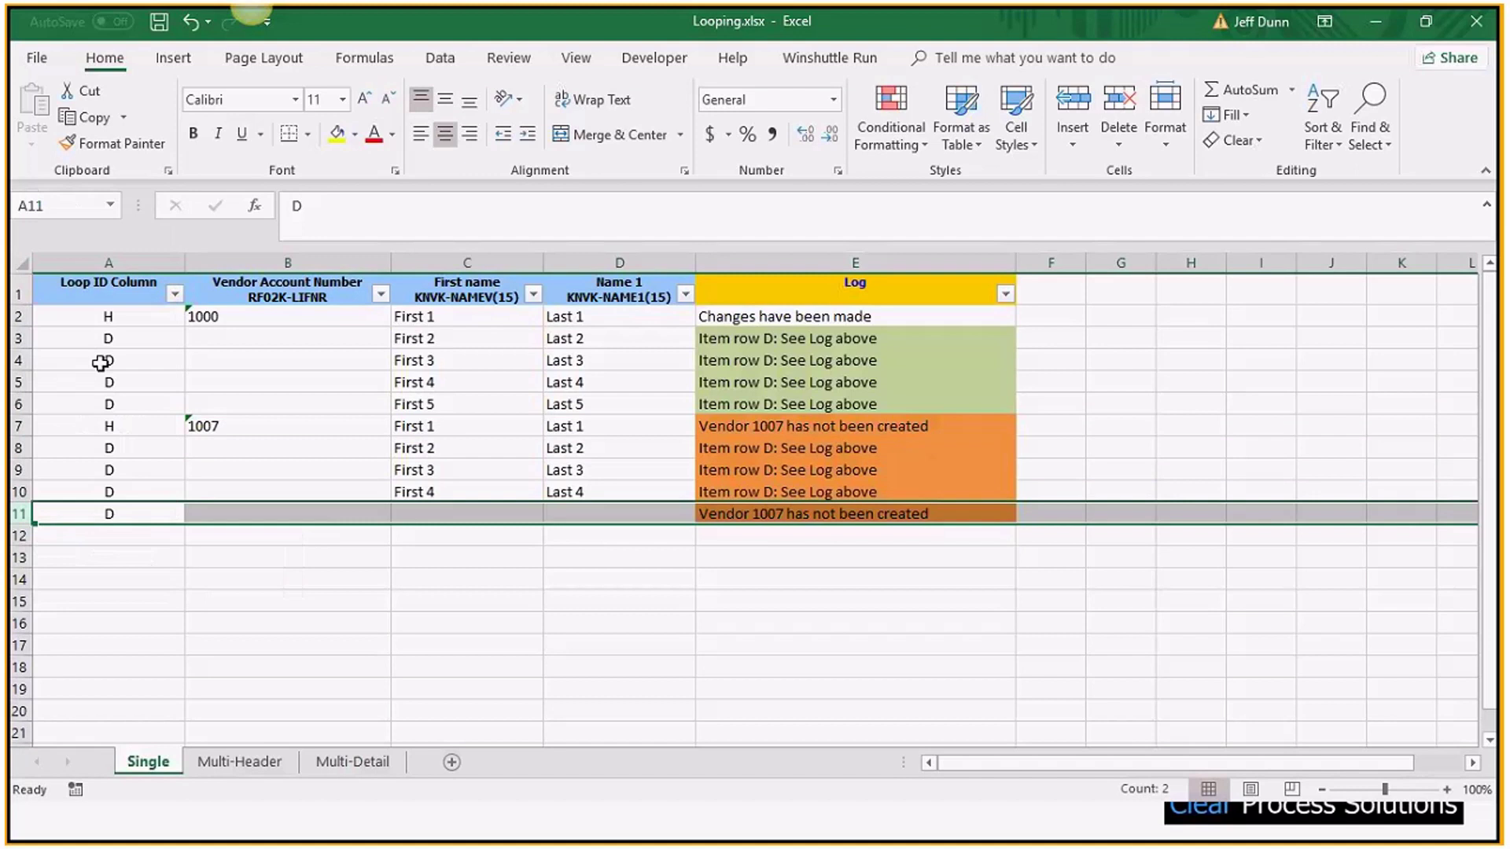
- Examine the contact names on the Single sheet's H and D rows, and return to the Looping2.Txr script in Winshuttle Studio
click(417, 383)
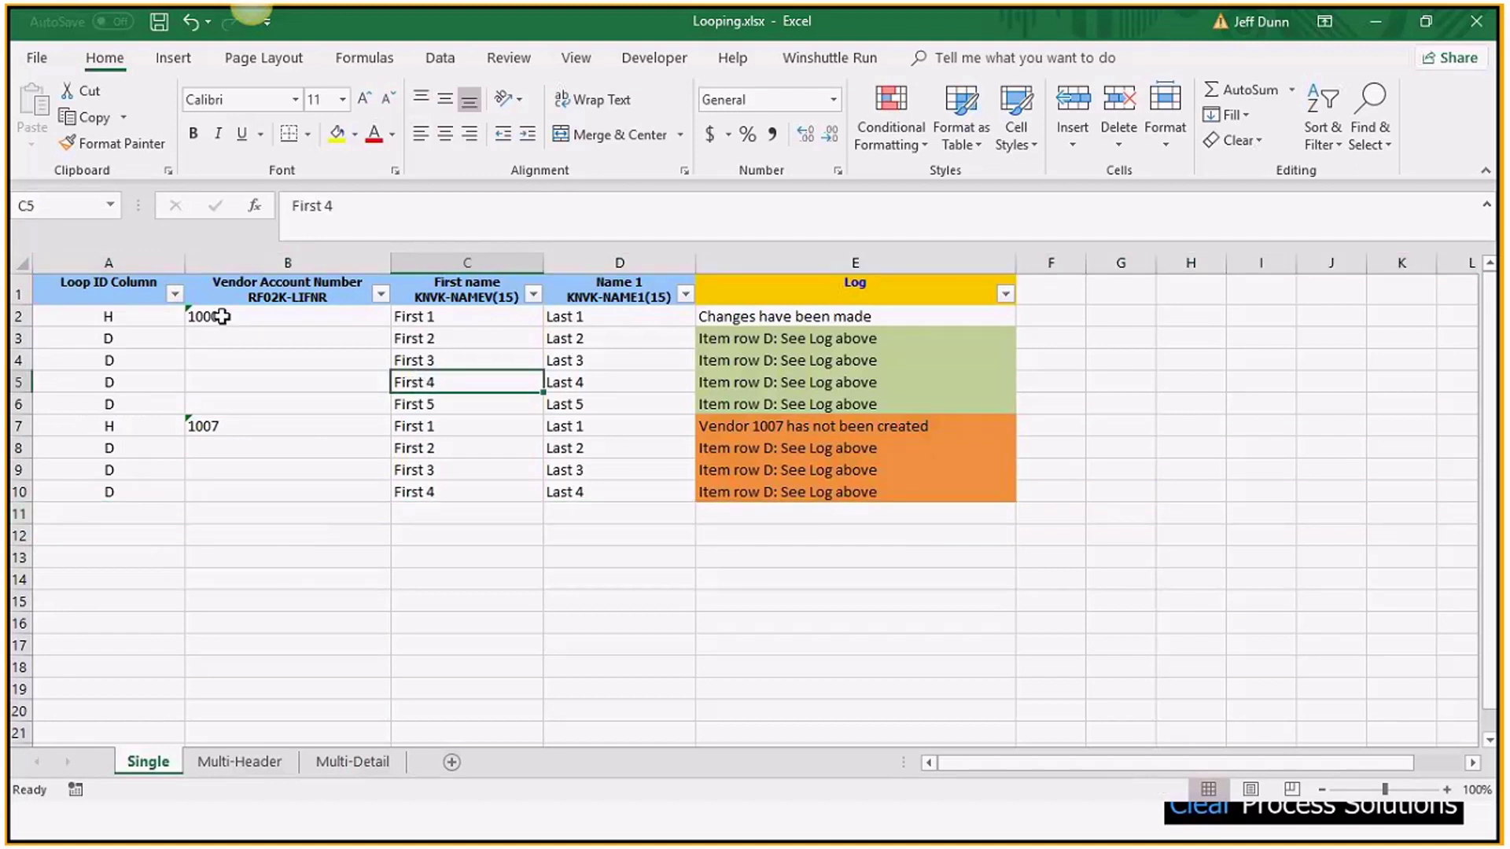
click(465, 319)
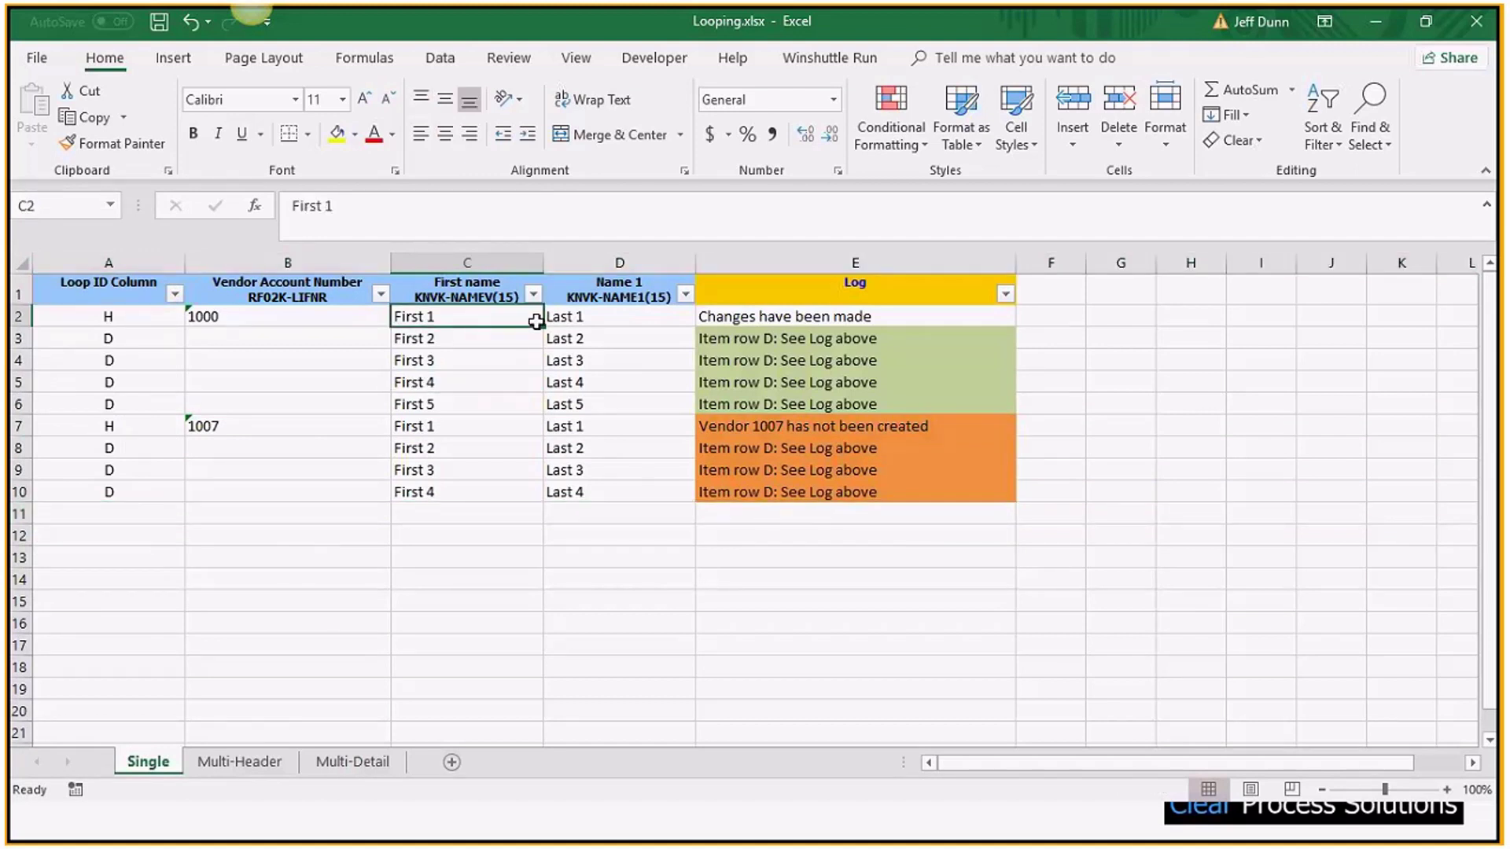
drag(573, 317, 303, 482)
click(833, 382)
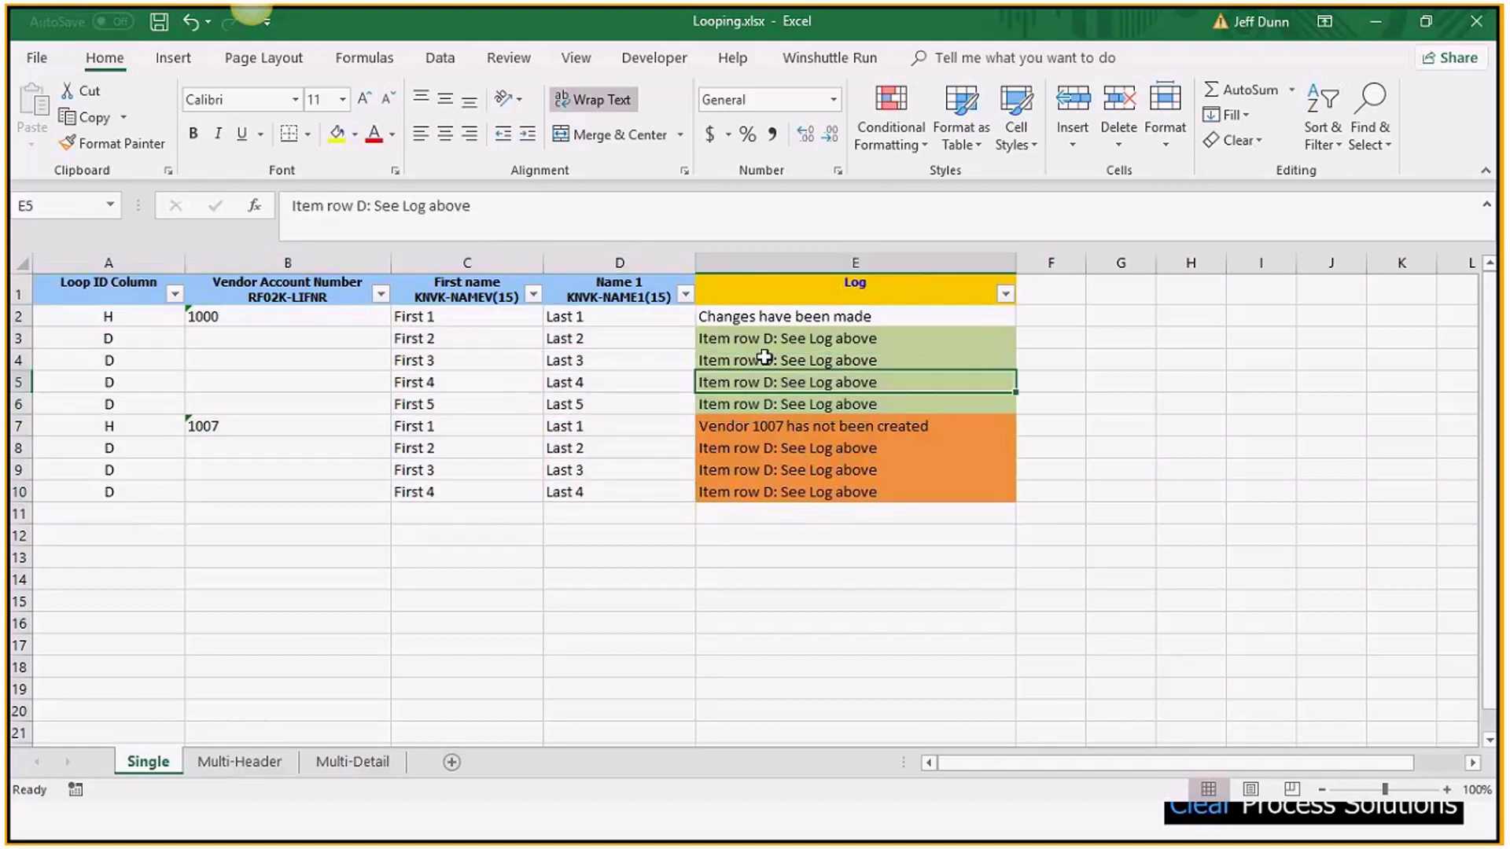
click(492, 364)
click(1378, 24)
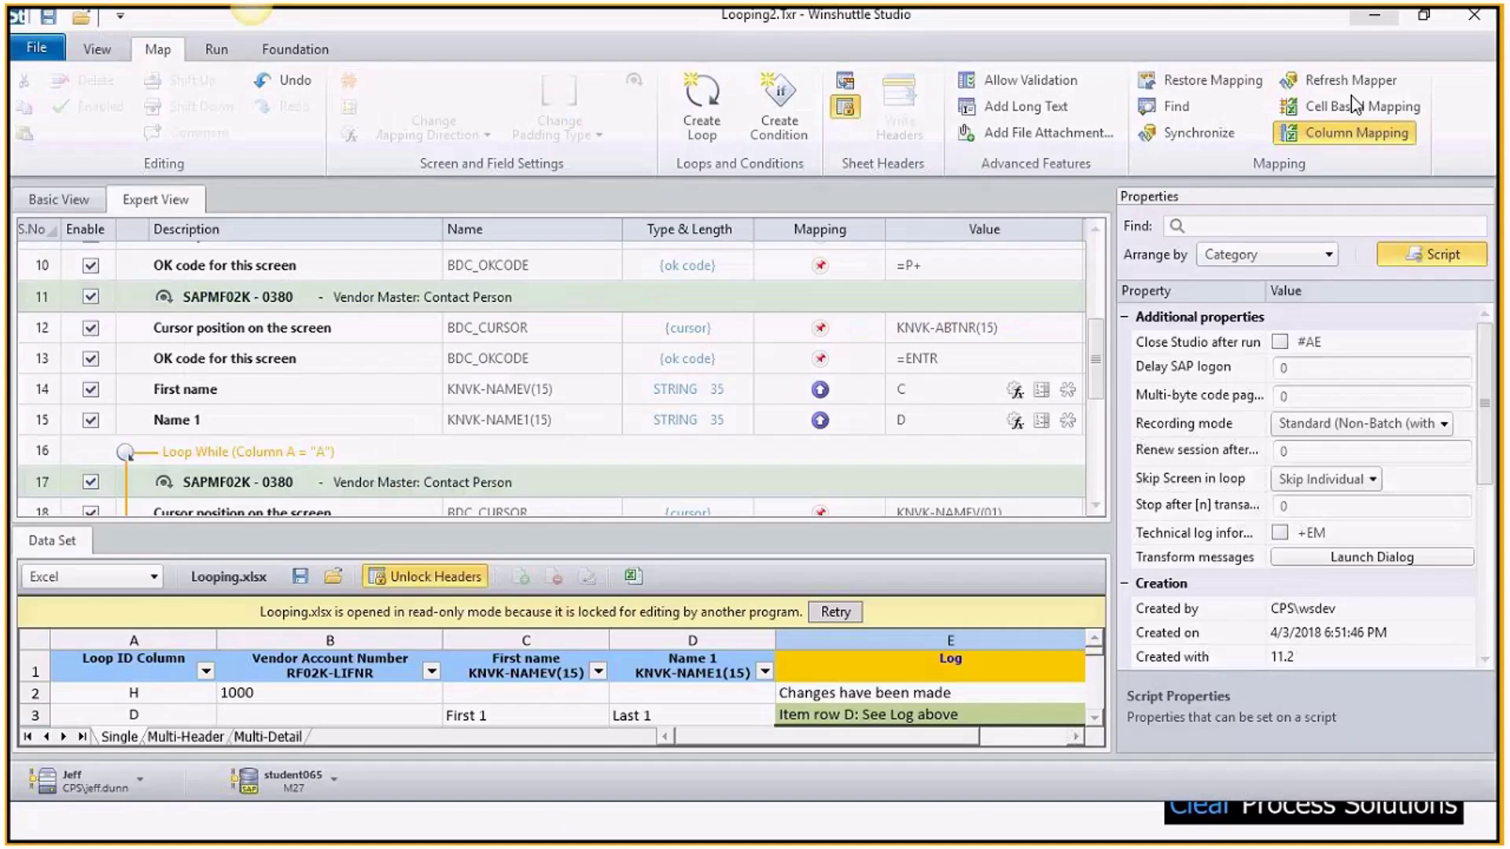
scroll(275, 365, up, 1)
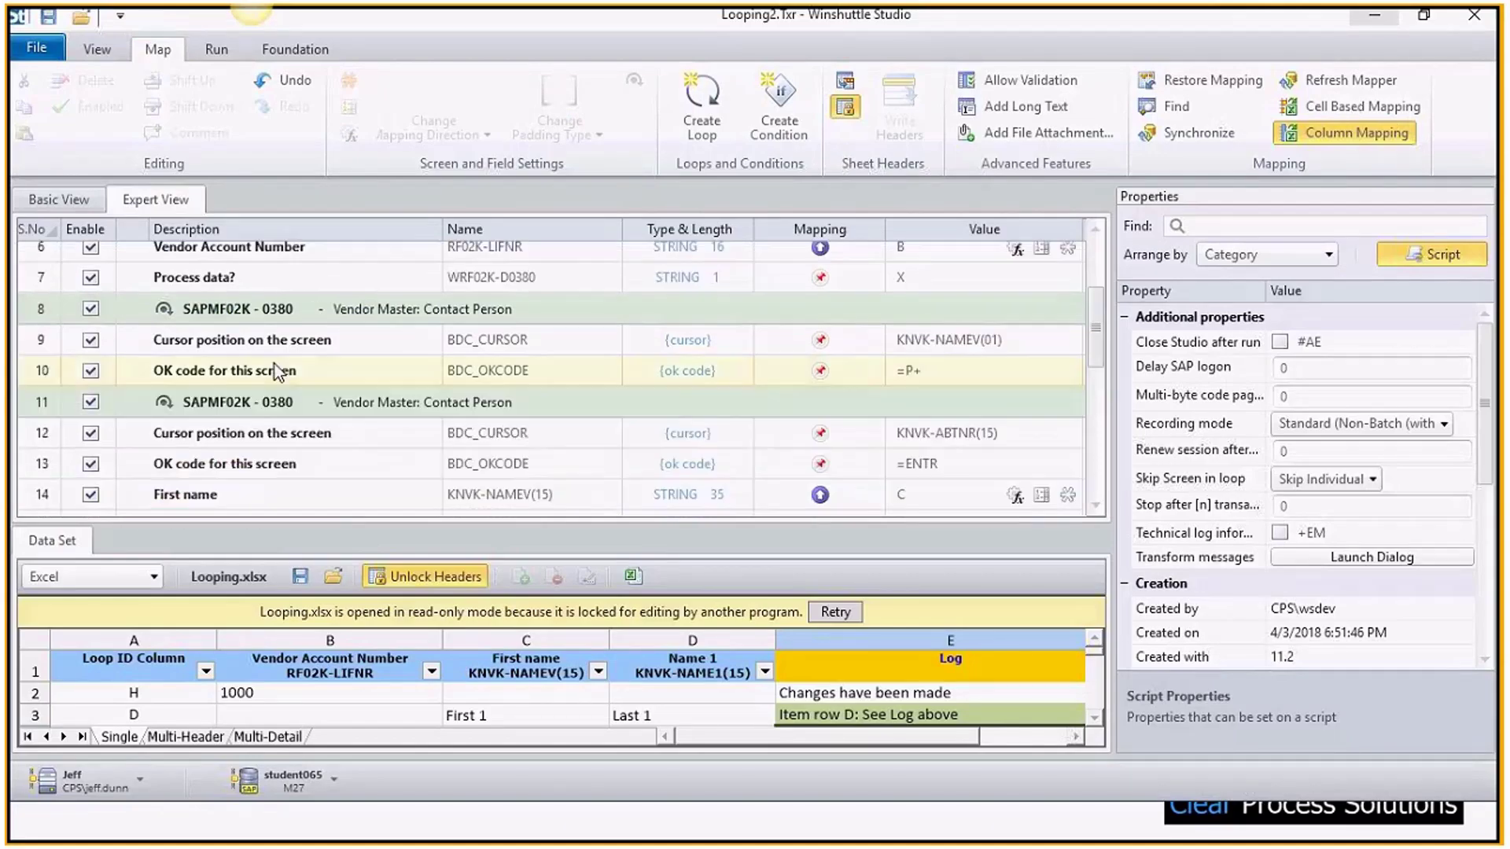
- Examine the Looping2 script's Contact Person screens before, inside and after the Loop While block, through the final update screen
scroll(296, 470, down, 1)
scroll(289, 464, down, 2)
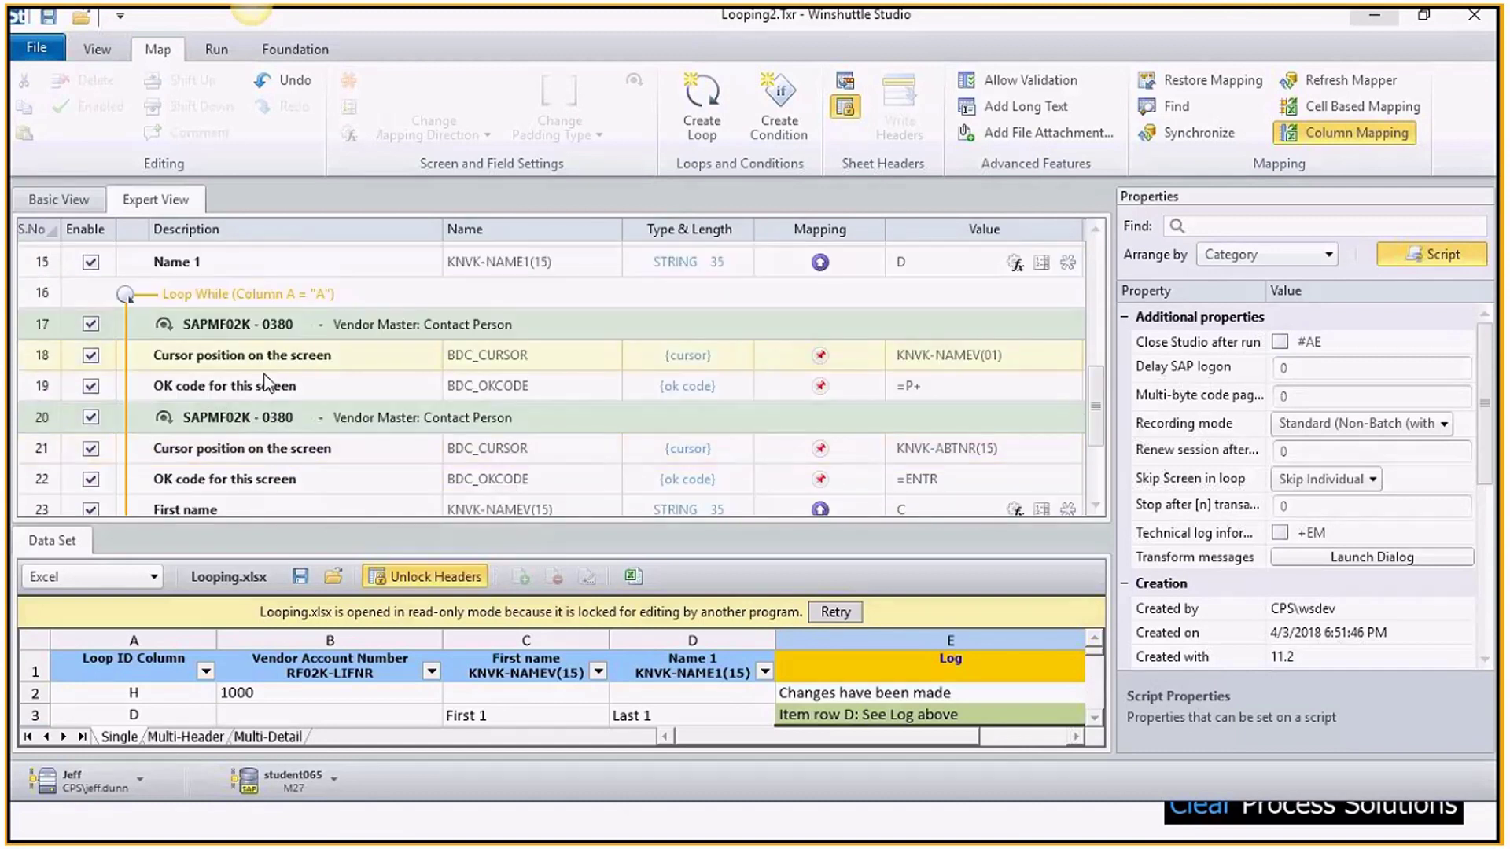
scroll(268, 383, up, 3)
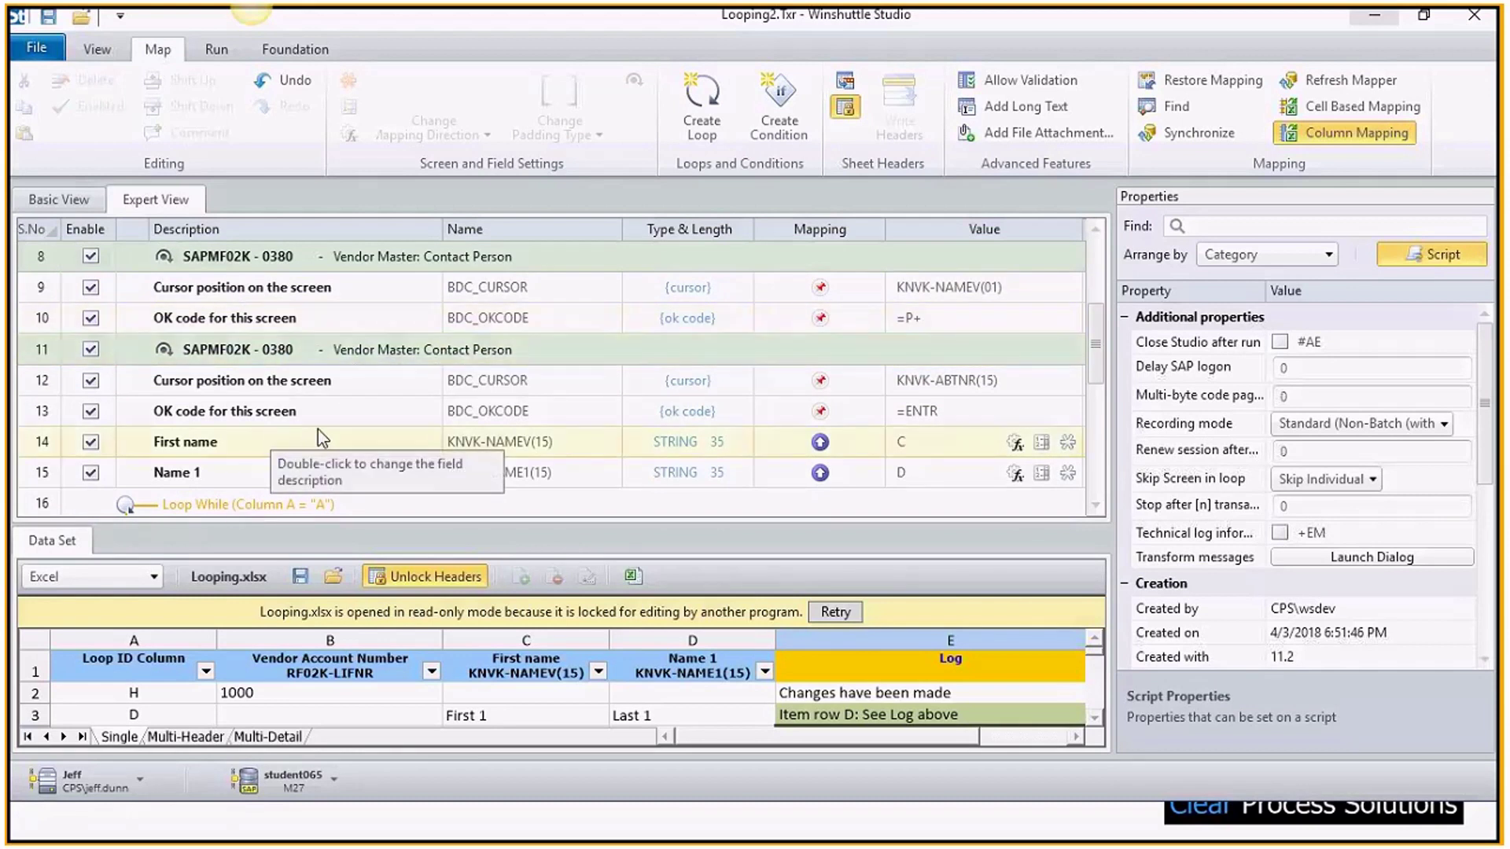
scroll(319, 434, down, 3)
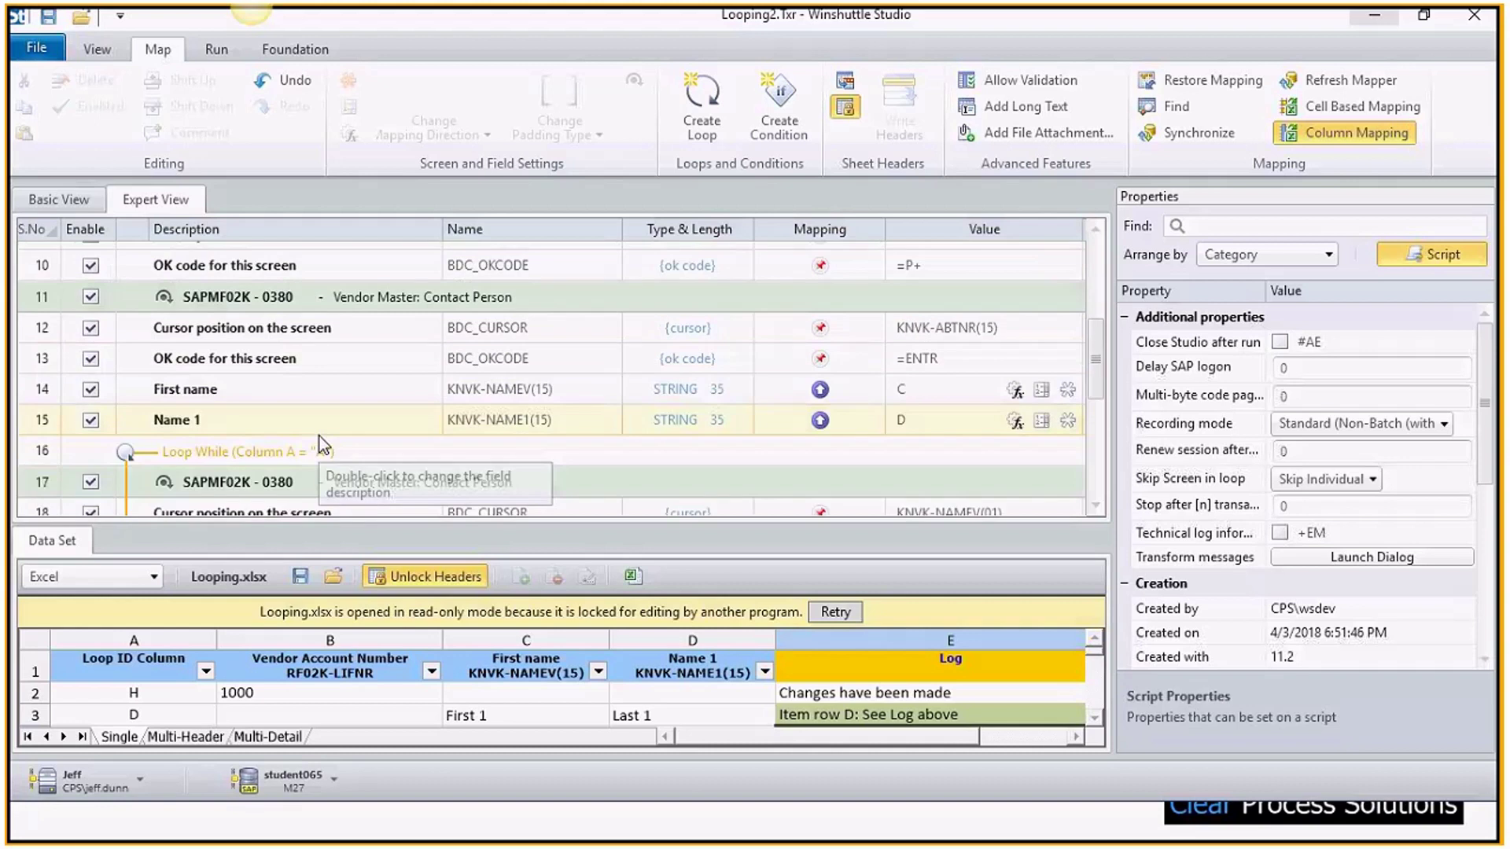
scroll(320, 437, down, 2)
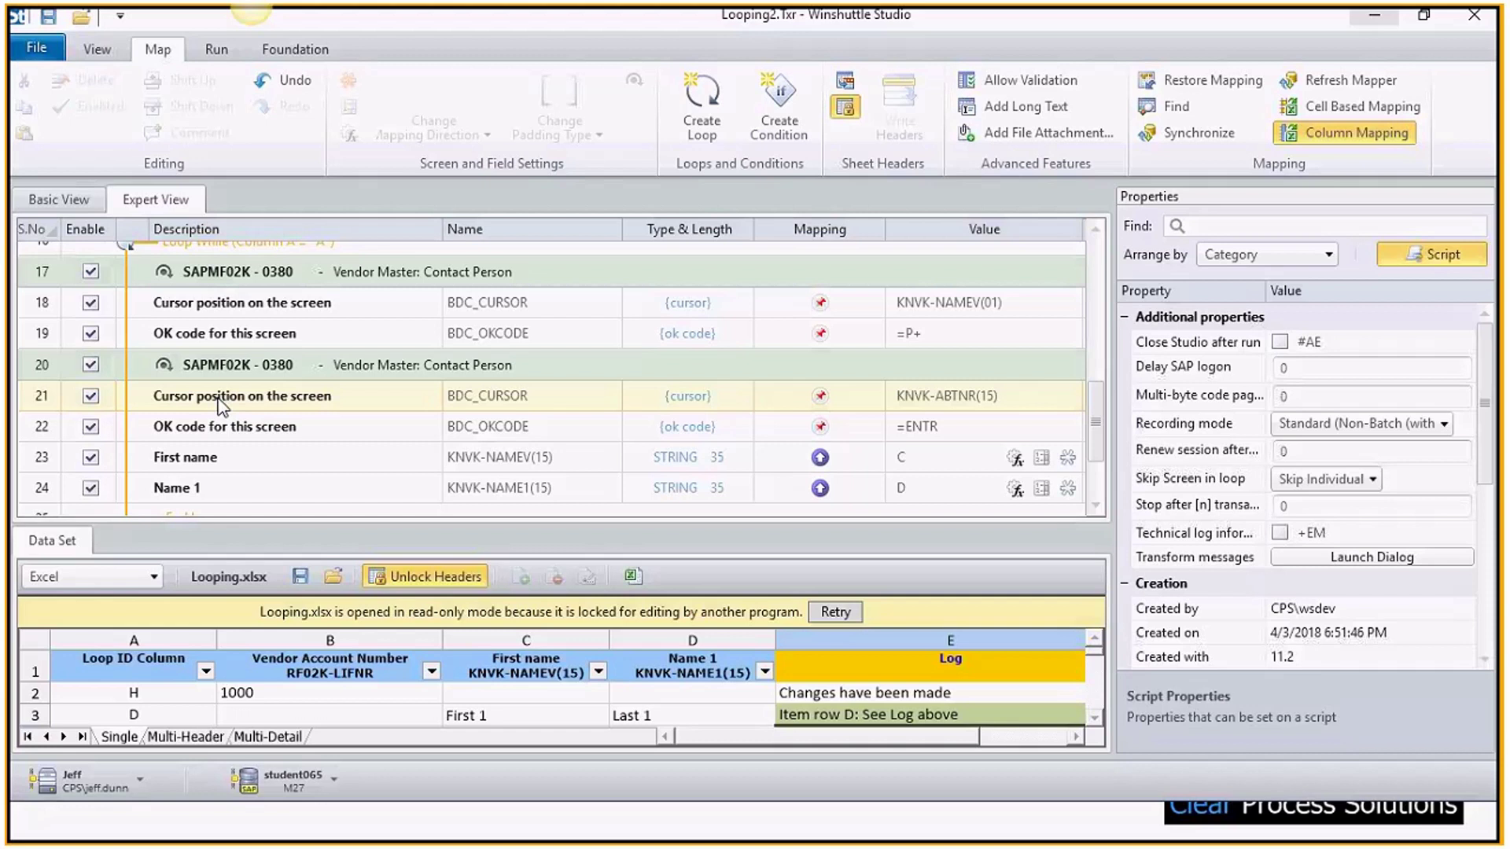
scroll(319, 437, down, 1)
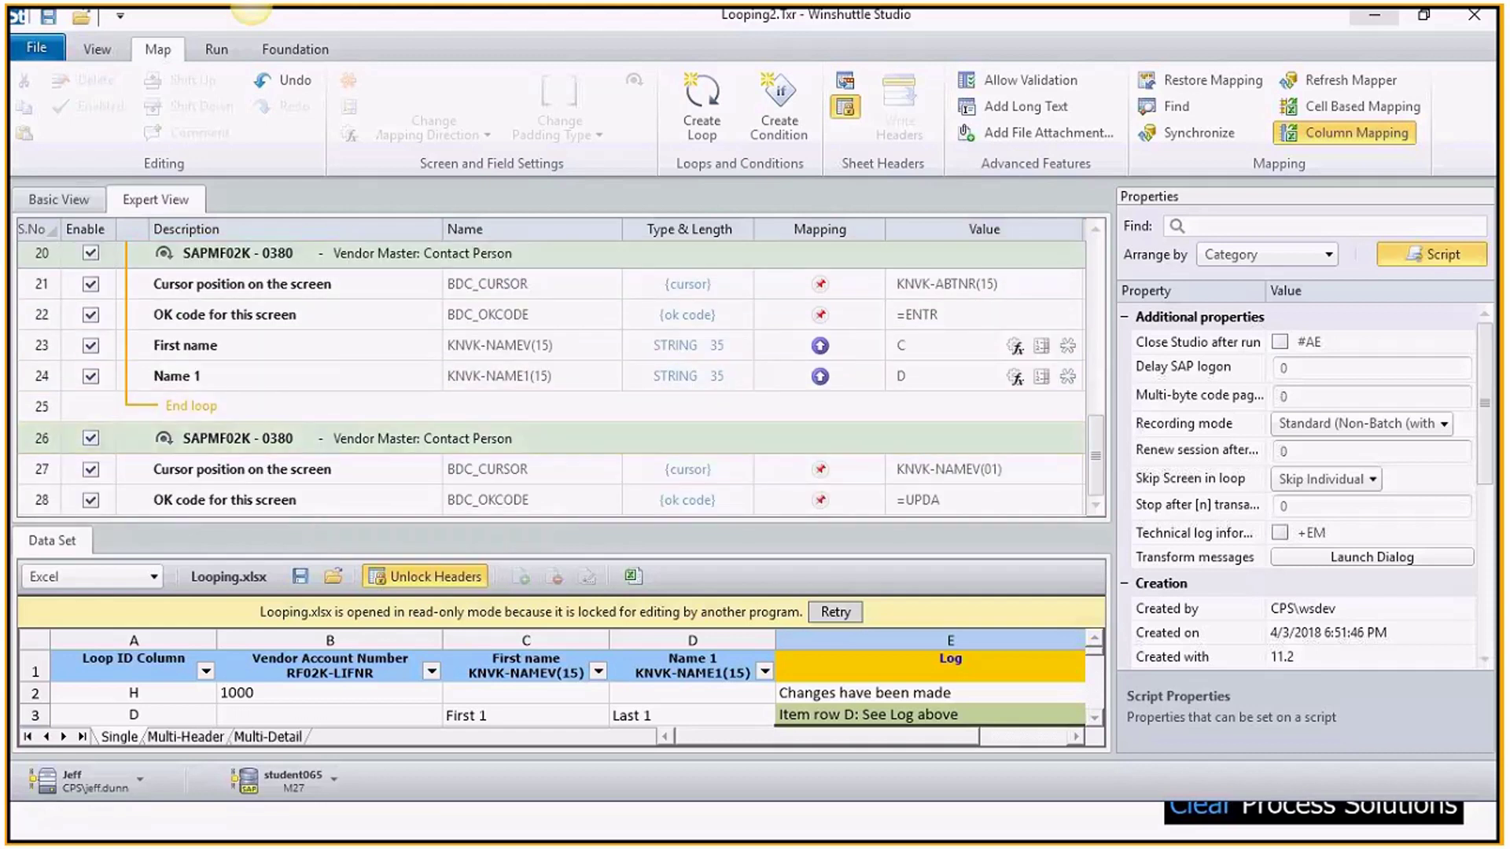
- Switch from Winshuttle Studio to the Multi Sheet Looping slide show in PowerPoint
key(alt+Tab)
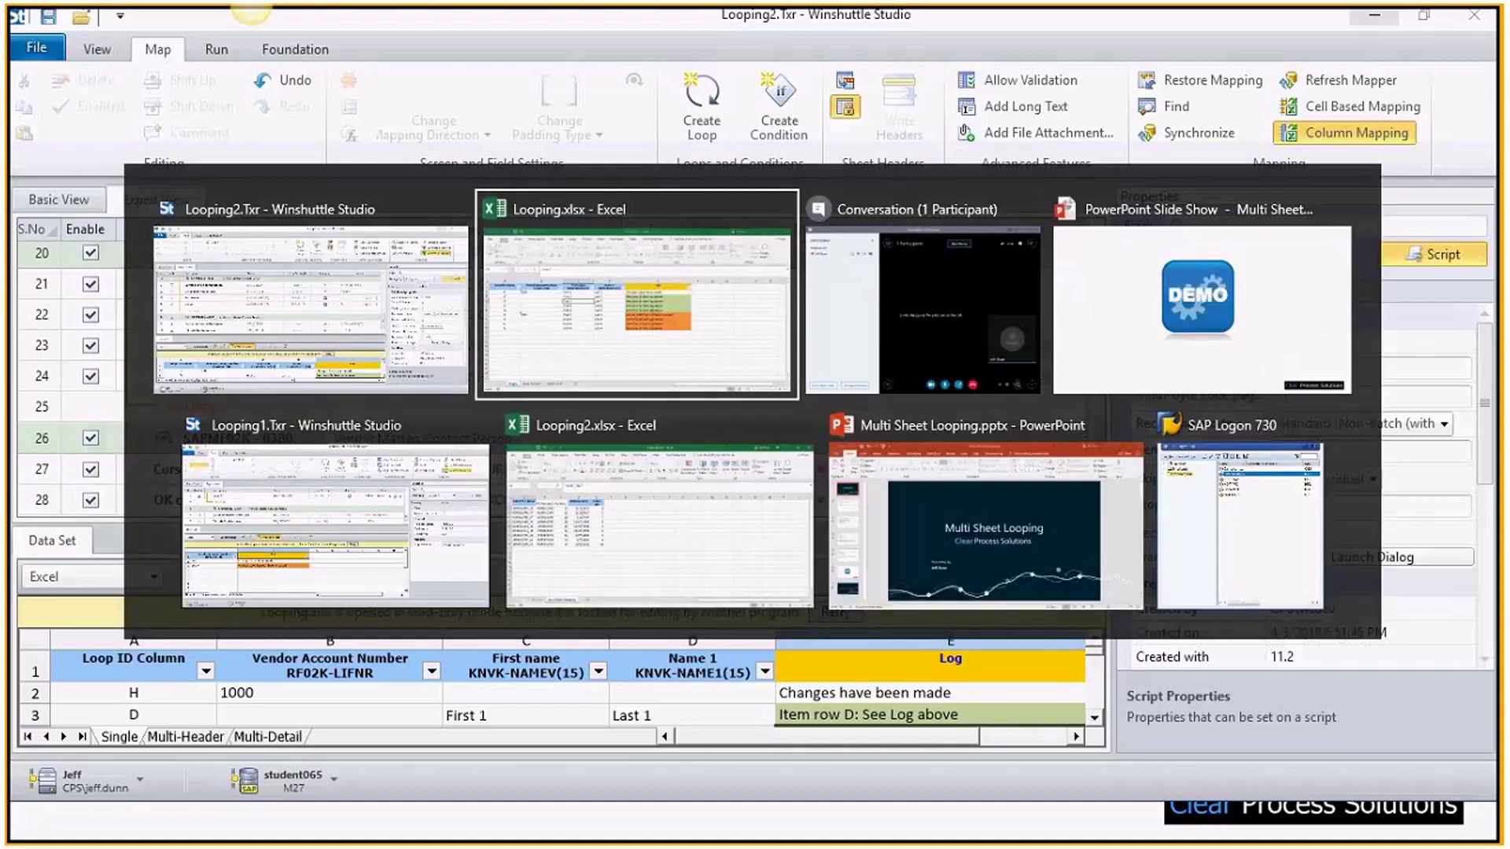
key(alt+Tab)
key(alt+Tab)
key(alt+Tab)
key(alt+Tab)
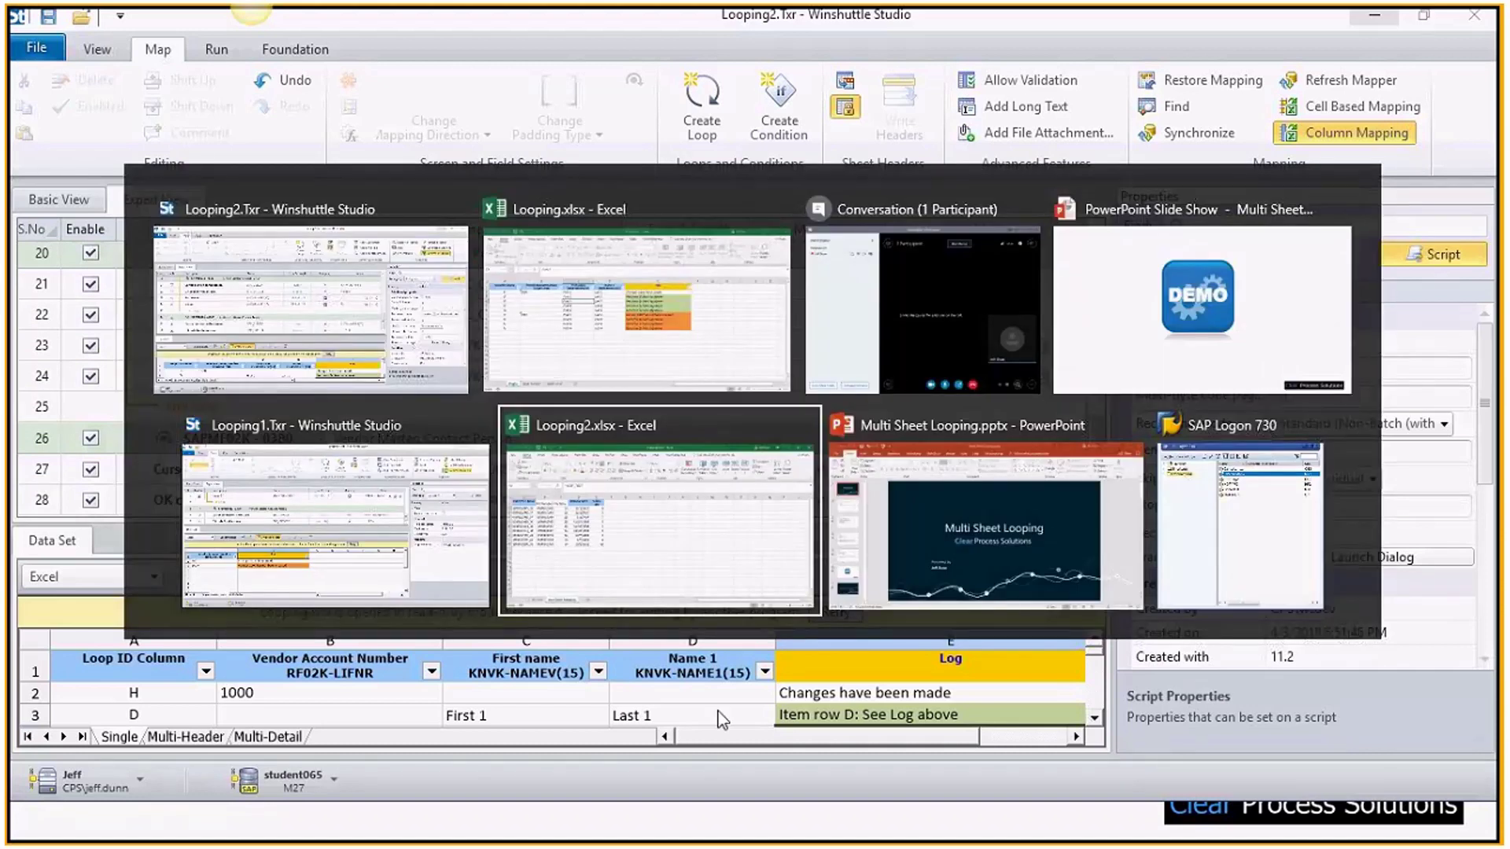
key(alt+Tab)
key(alt+Tab)
key(alt+Tab)
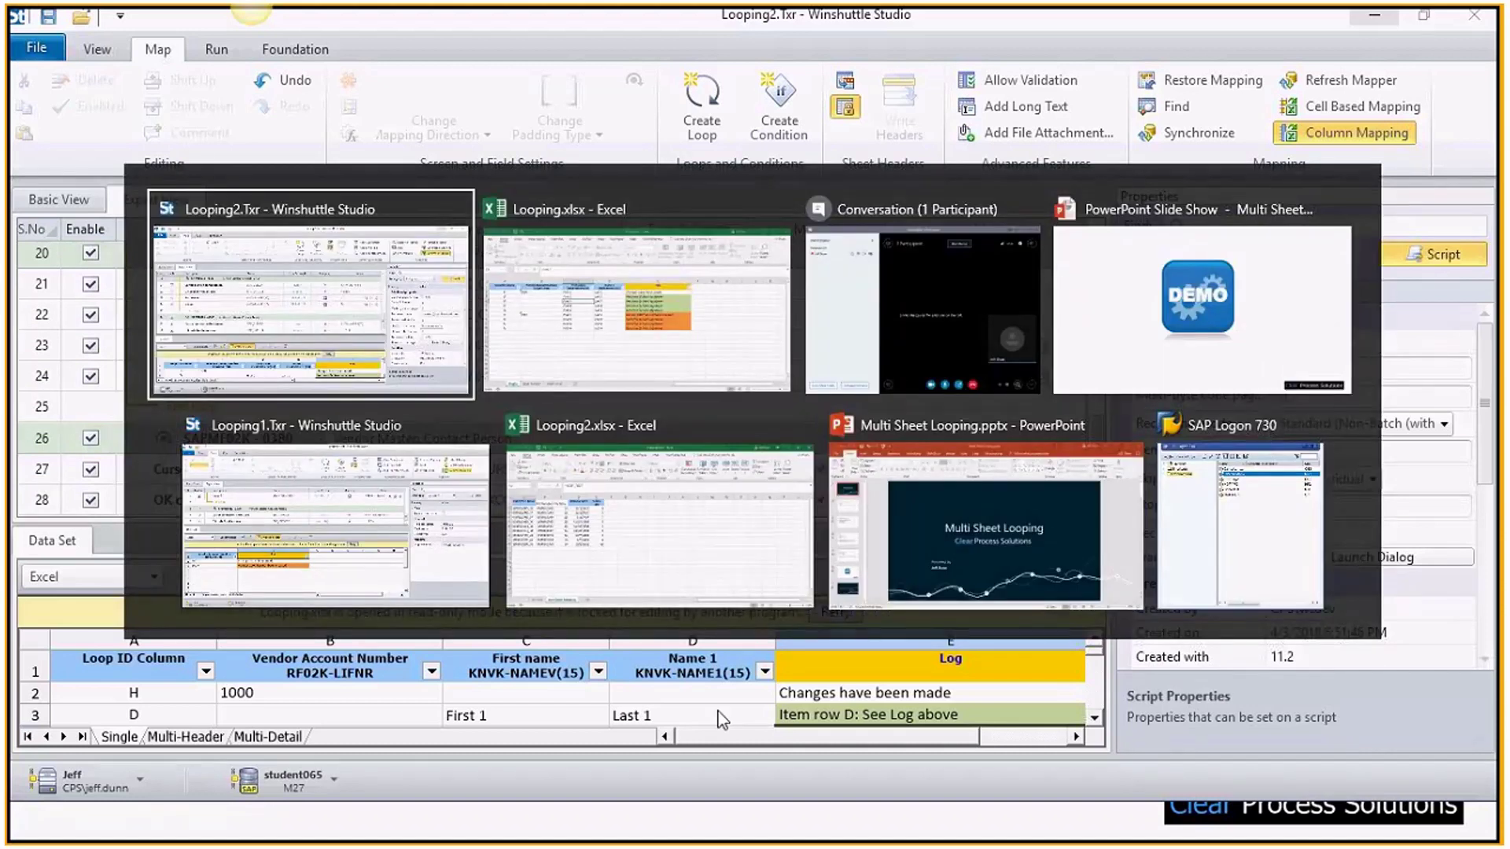
key(alt+Tab)
key(alt+Tab)
key(alt+Tab)
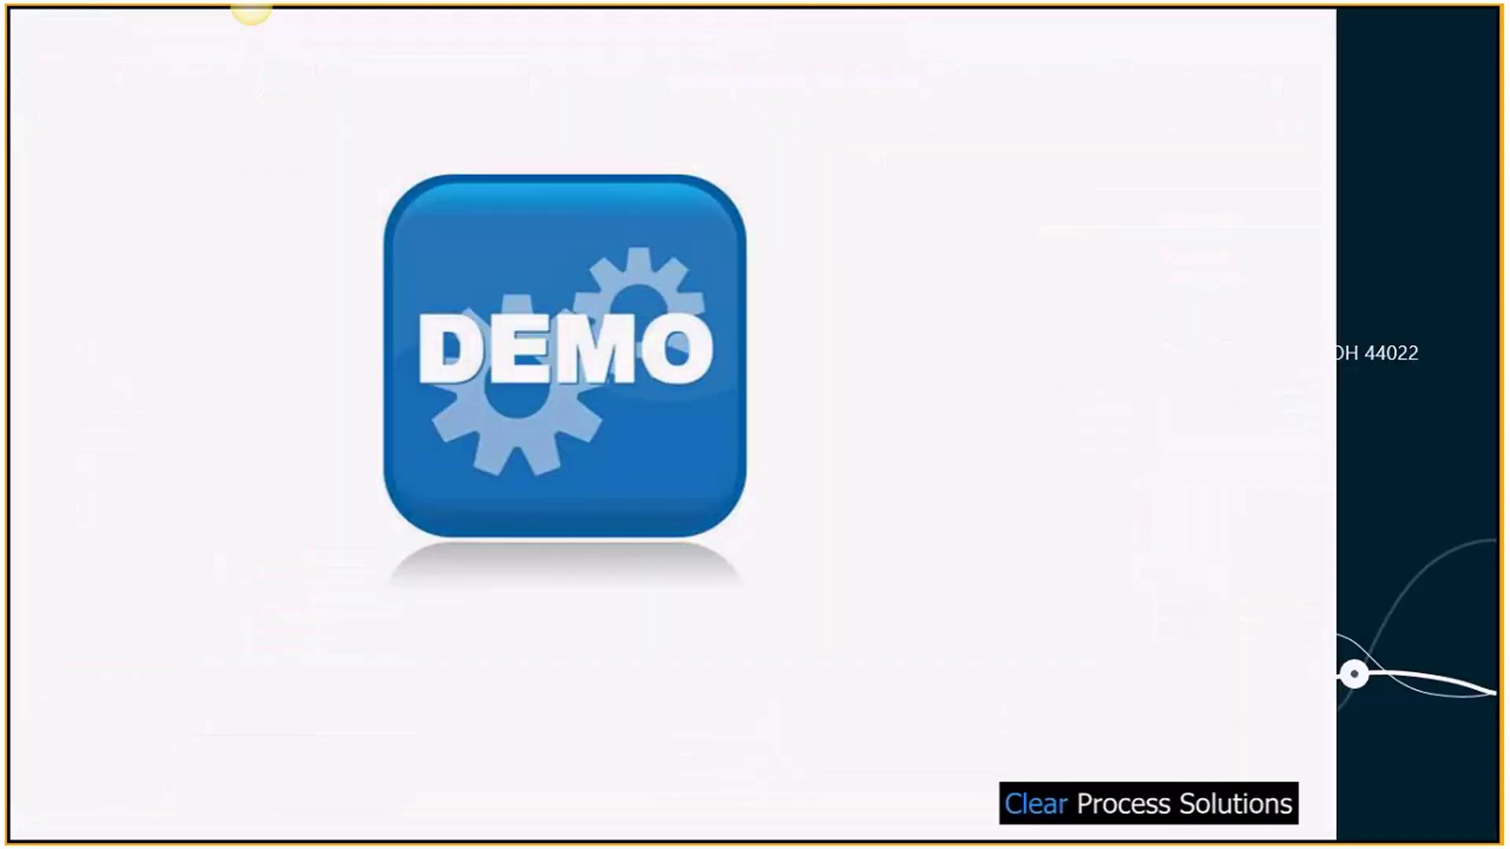